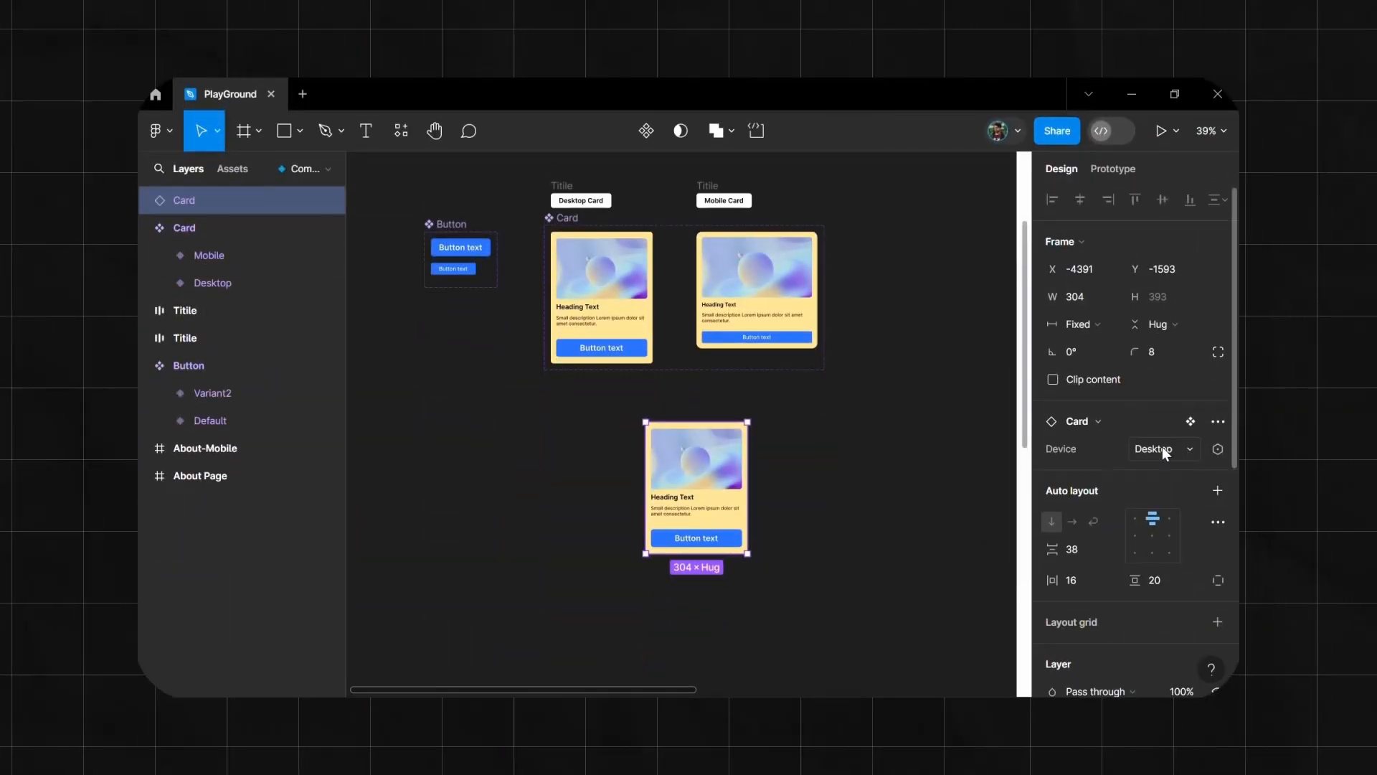
left_click(1165, 451)
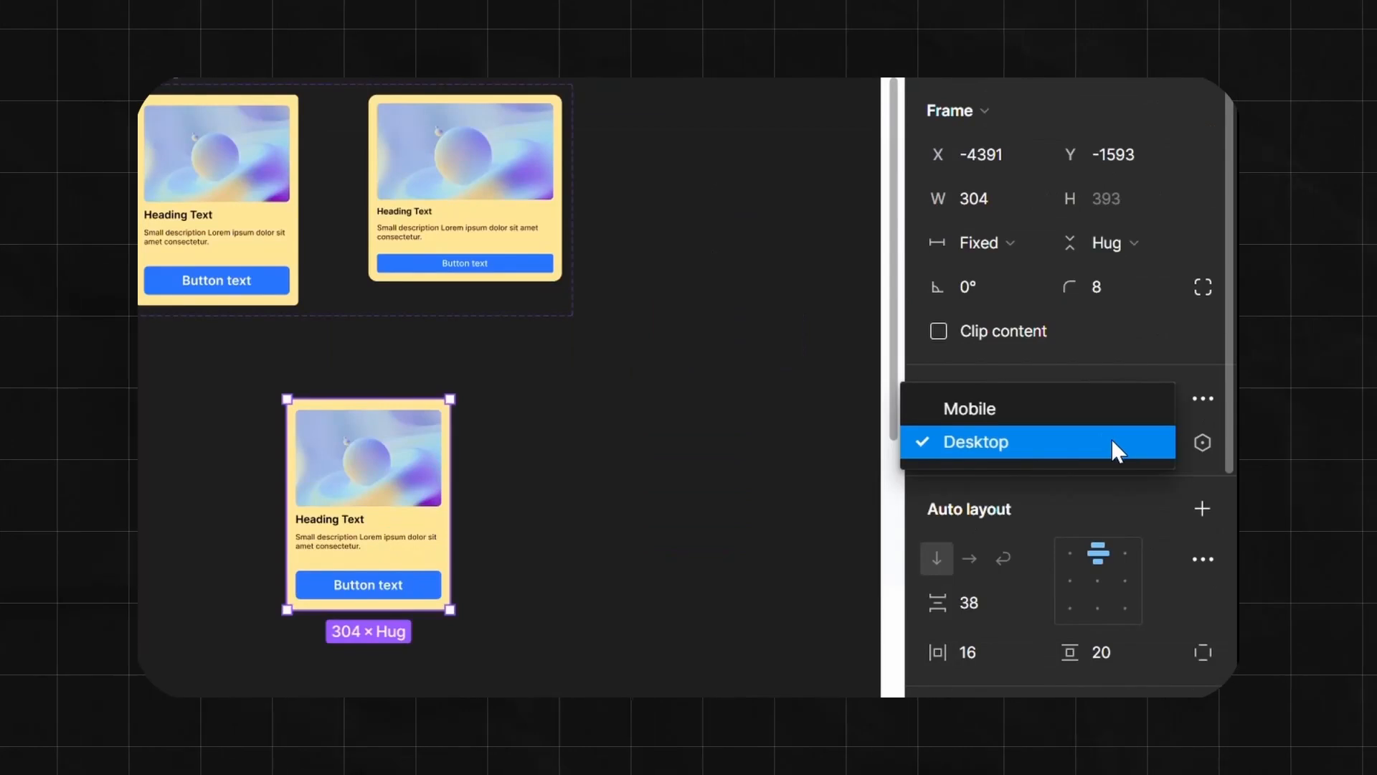
left_click(1139, 432)
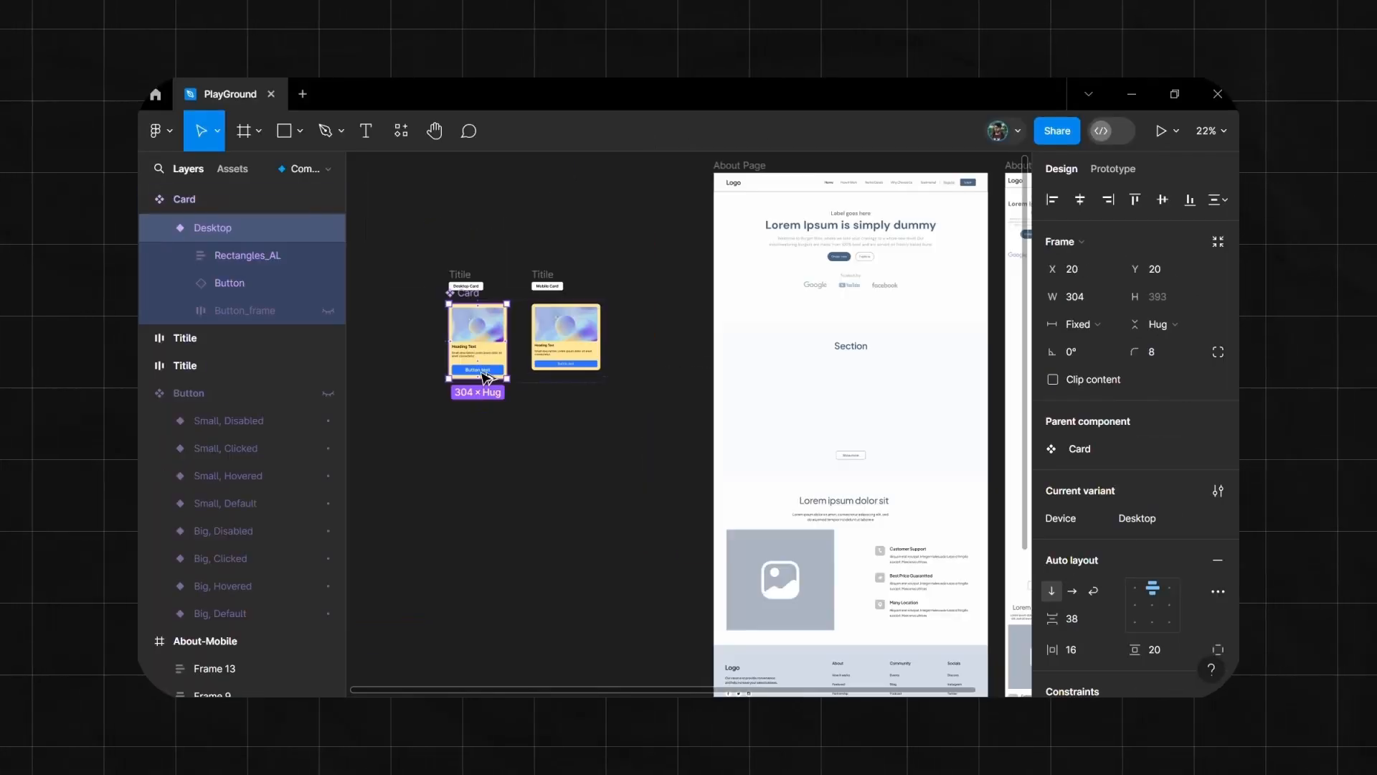
left_click_drag(478, 337, 607, 446)
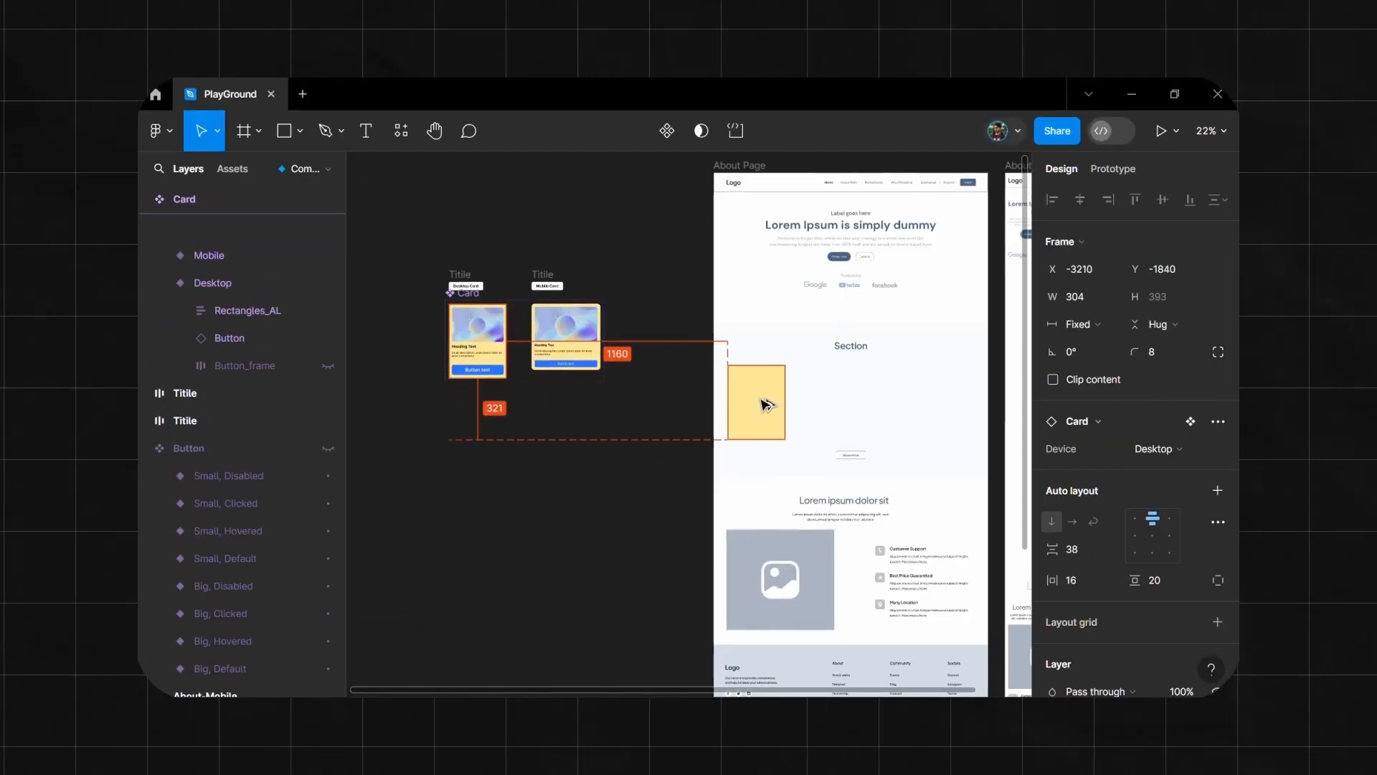
left_click_drag(593, 354, 762, 391)
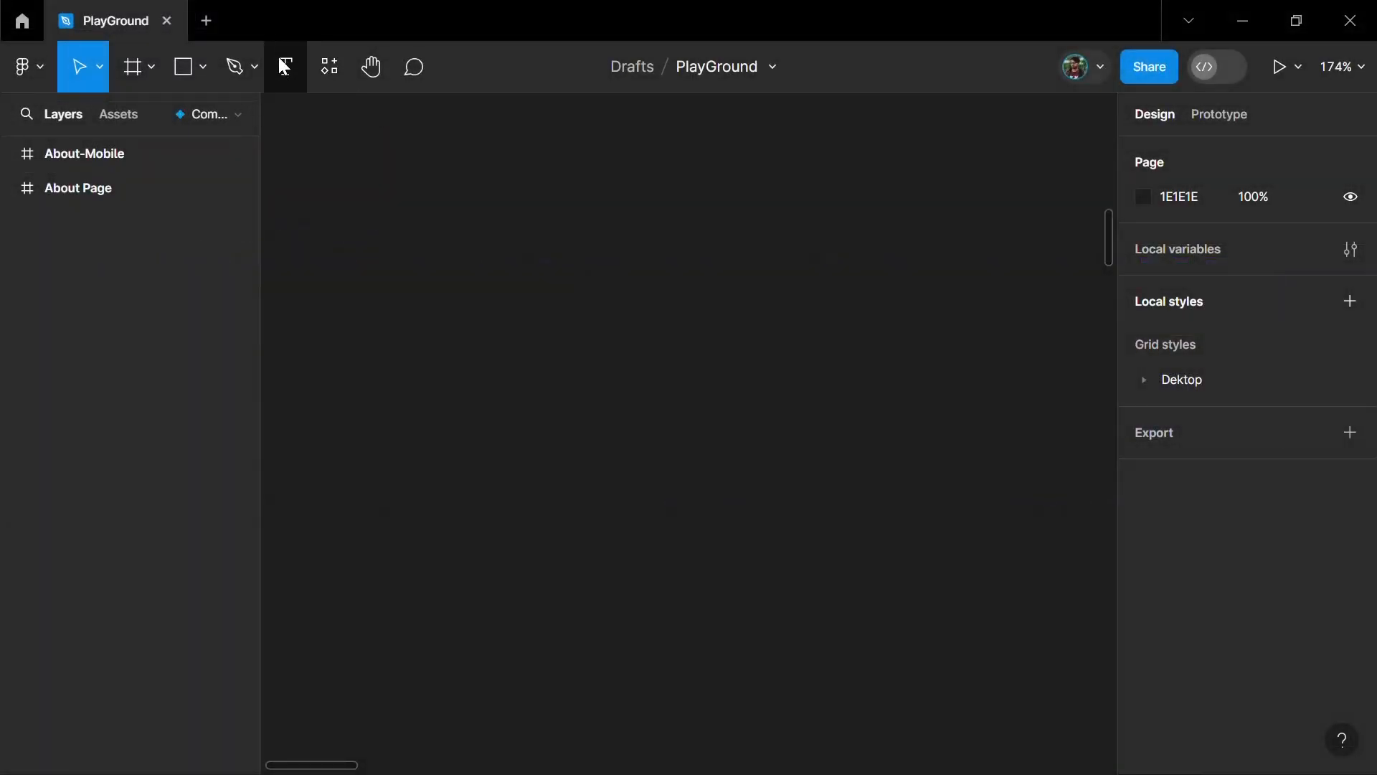
- Add a text layer reading "Button text" on the empty canvas
left_click(283, 65)
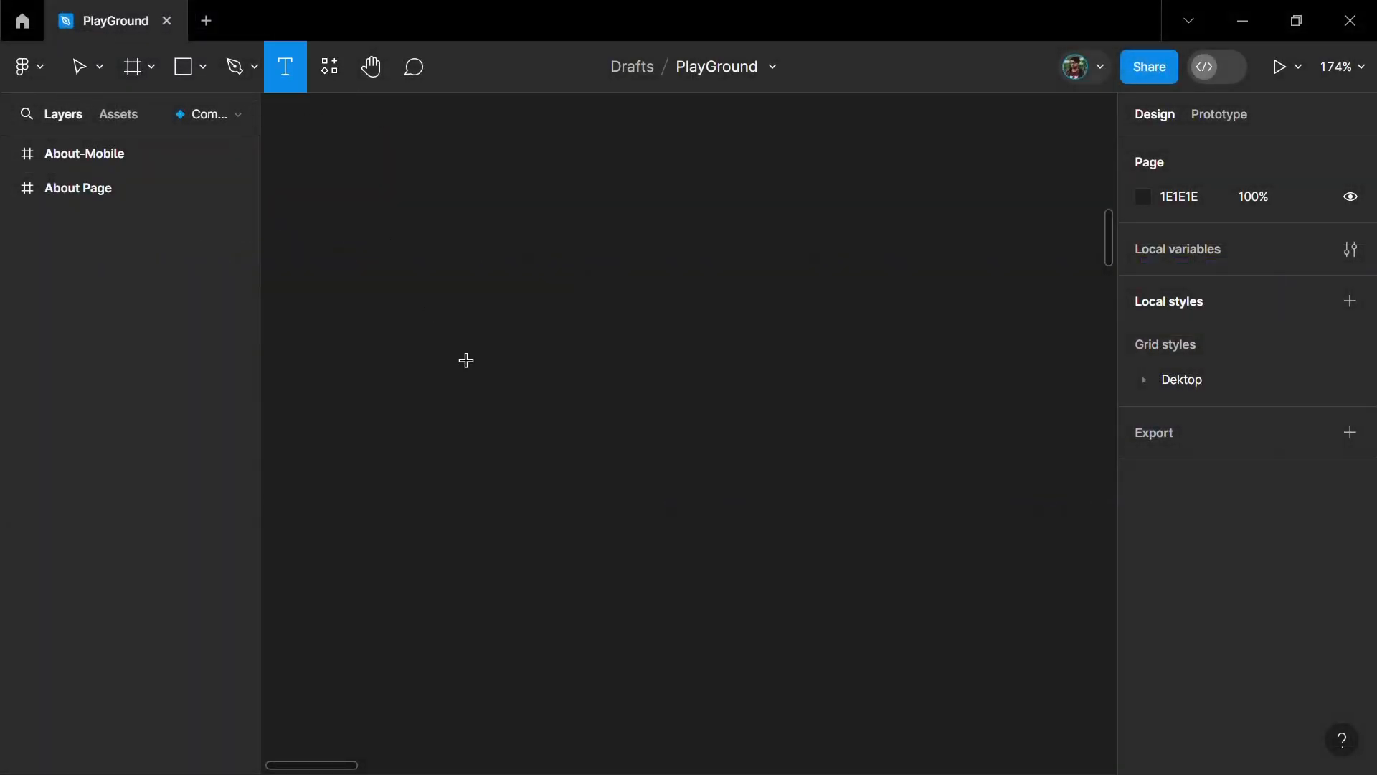
left_click(630, 426)
type("Button tex")
key("Escape")
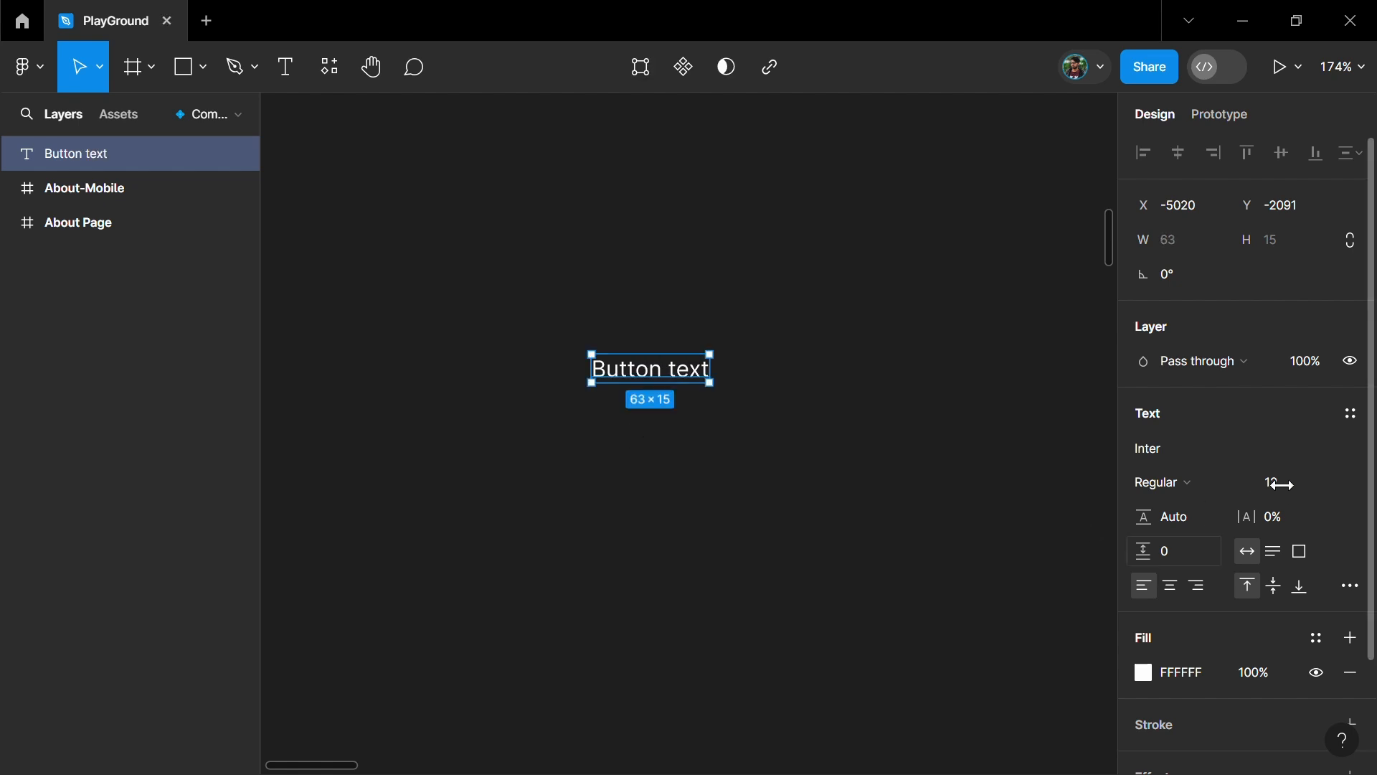
- Set the button text's font size to 24 and its weight to Semi Bold
left_click(1297, 499)
type("24")
key("Return")
left_click(1197, 484)
left_click(1211, 371)
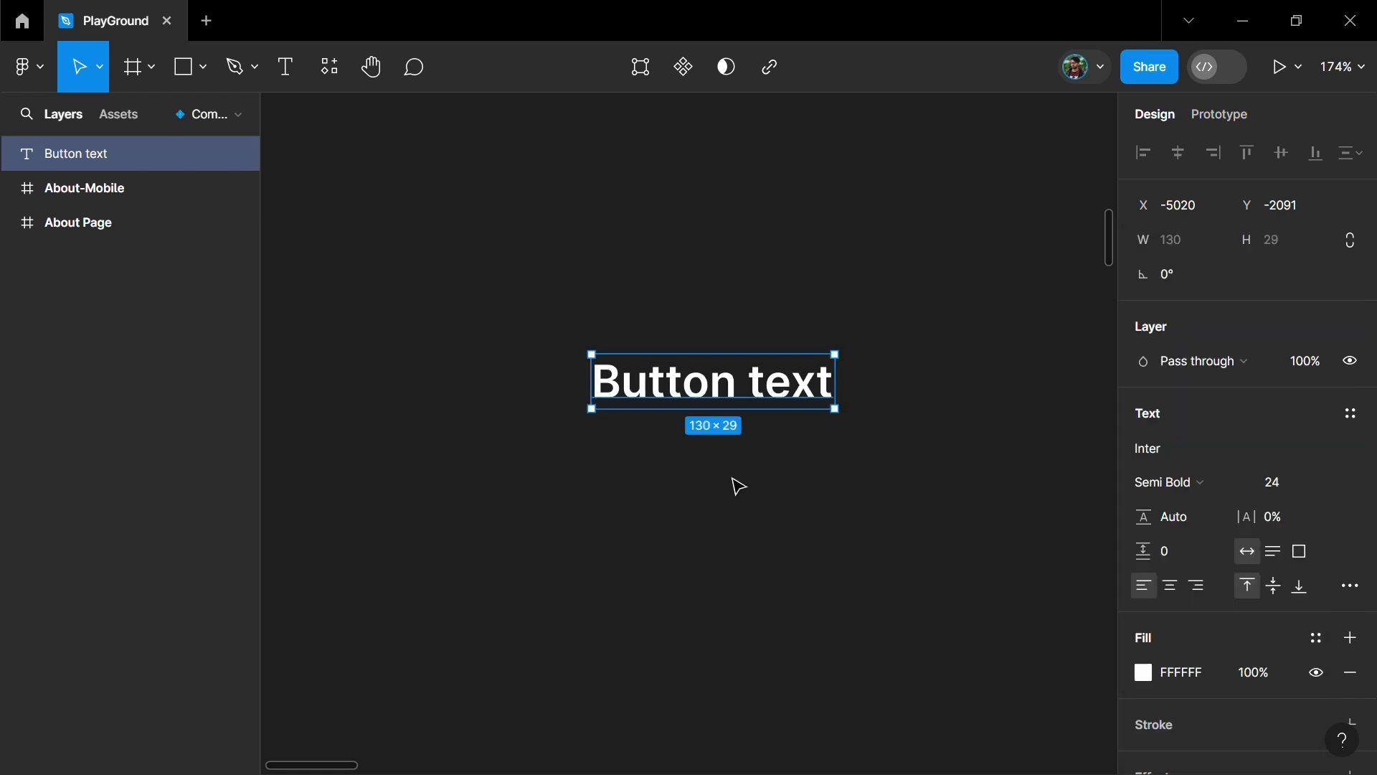
- Wrap the text in an auto layout frame with horizontal padding 24 and vertical padding 12
key("shift+a")
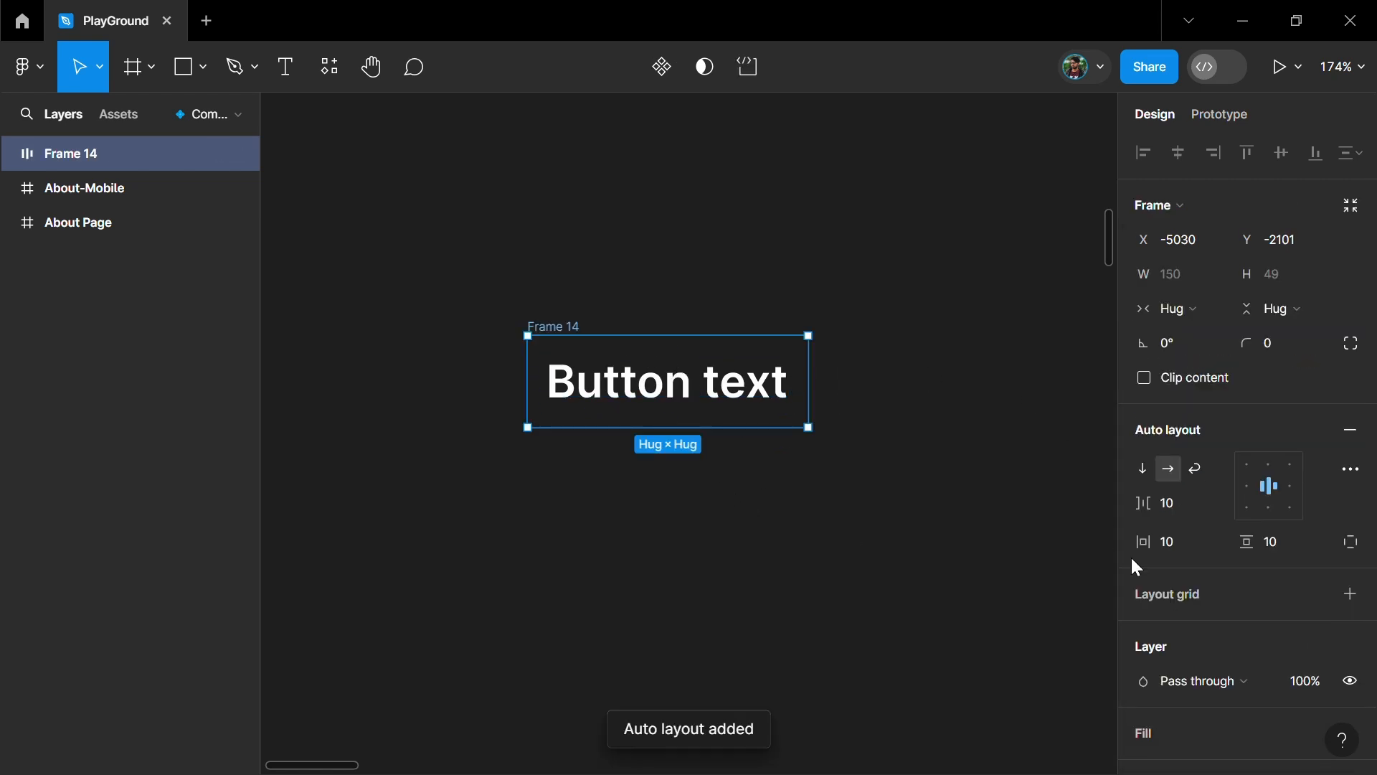
left_click(1156, 543)
type("24")
left_click(1279, 543)
type("12")
key("Return")
- Add a blue 2E74FF fill to the auto layout frame around the text
scroll(1281, 627, "down", 3)
left_click(1352, 625)
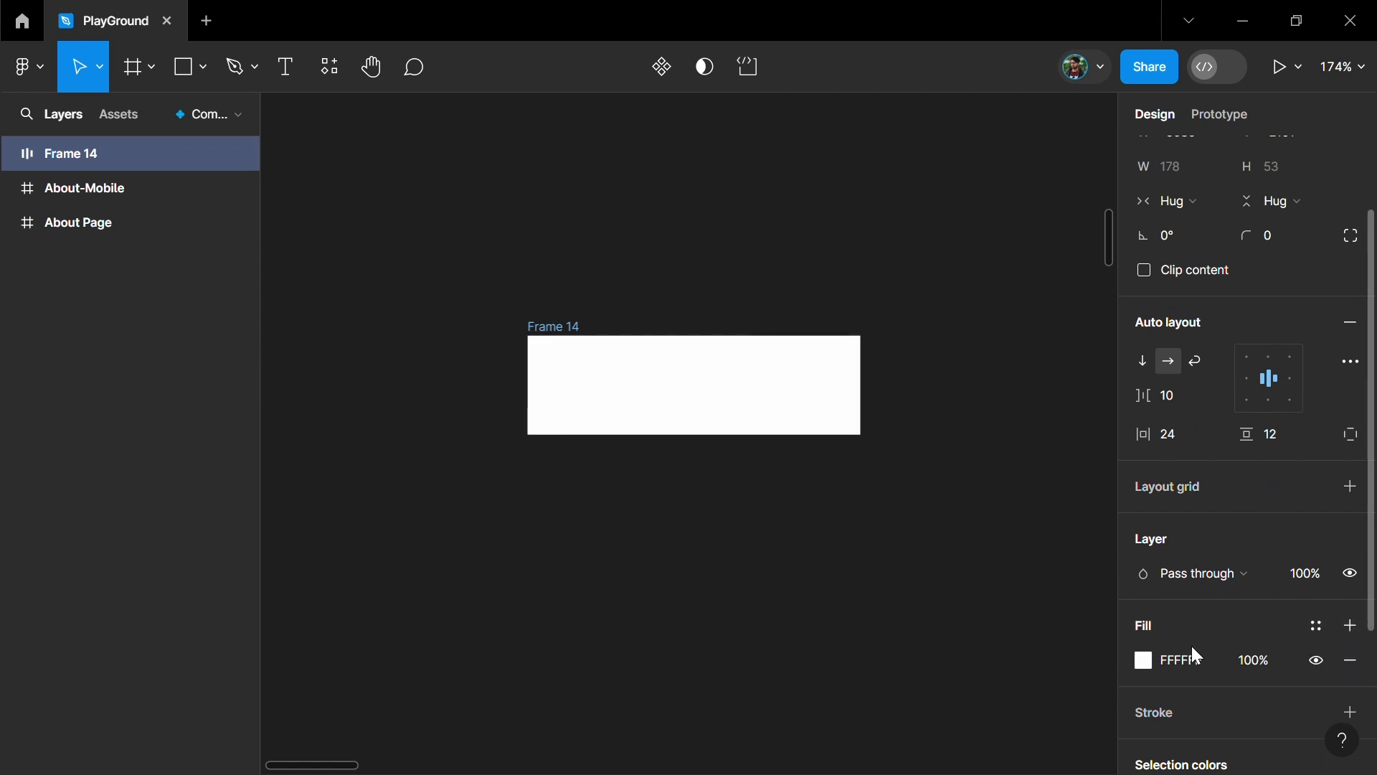
left_click(1148, 662)
left_click(972, 696)
left_click(1247, 499)
- Set the blue frame's corner radius to 8 and rename the frame as Button
scroll(1261, 490, "up", 2)
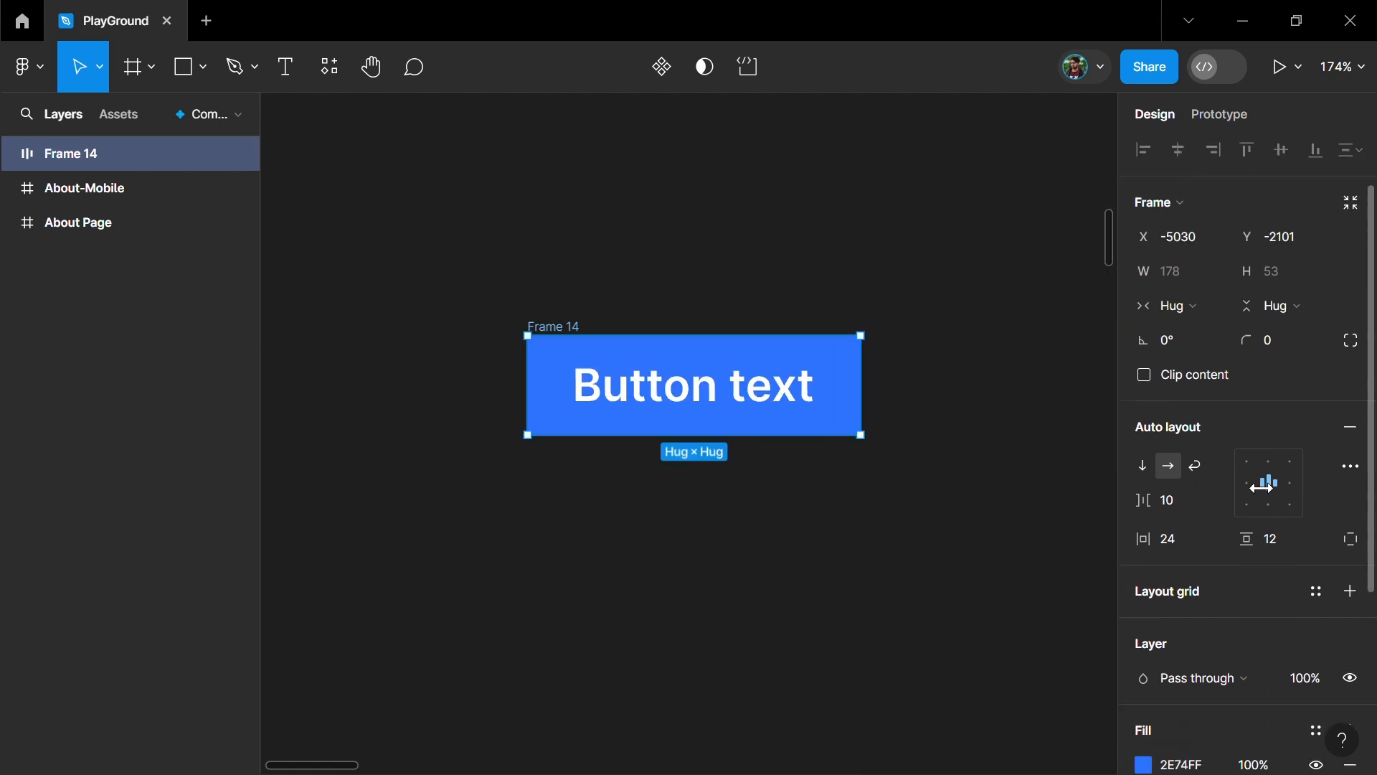
left_click(1284, 341)
type("8")
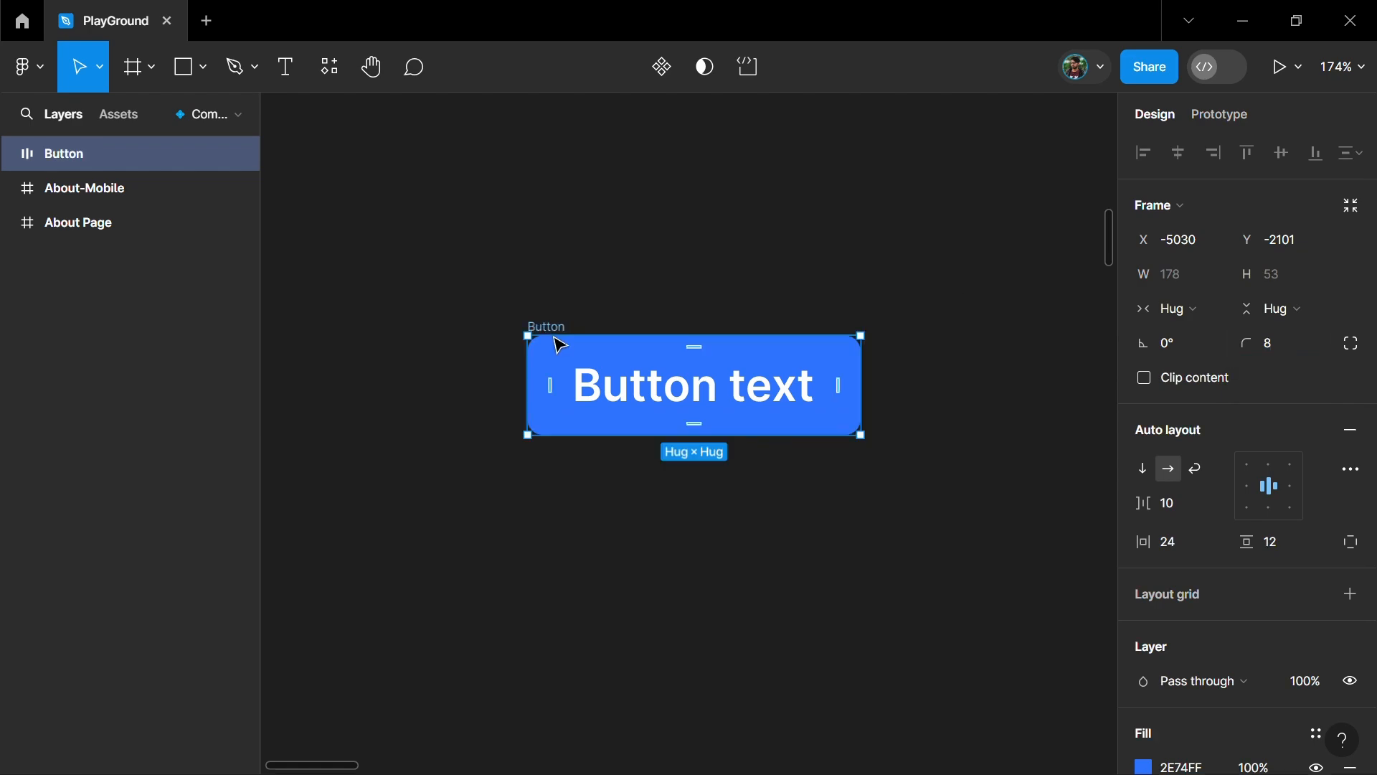
- Turn the Button frame into a component and add a second variant below the default one
left_click(568, 318)
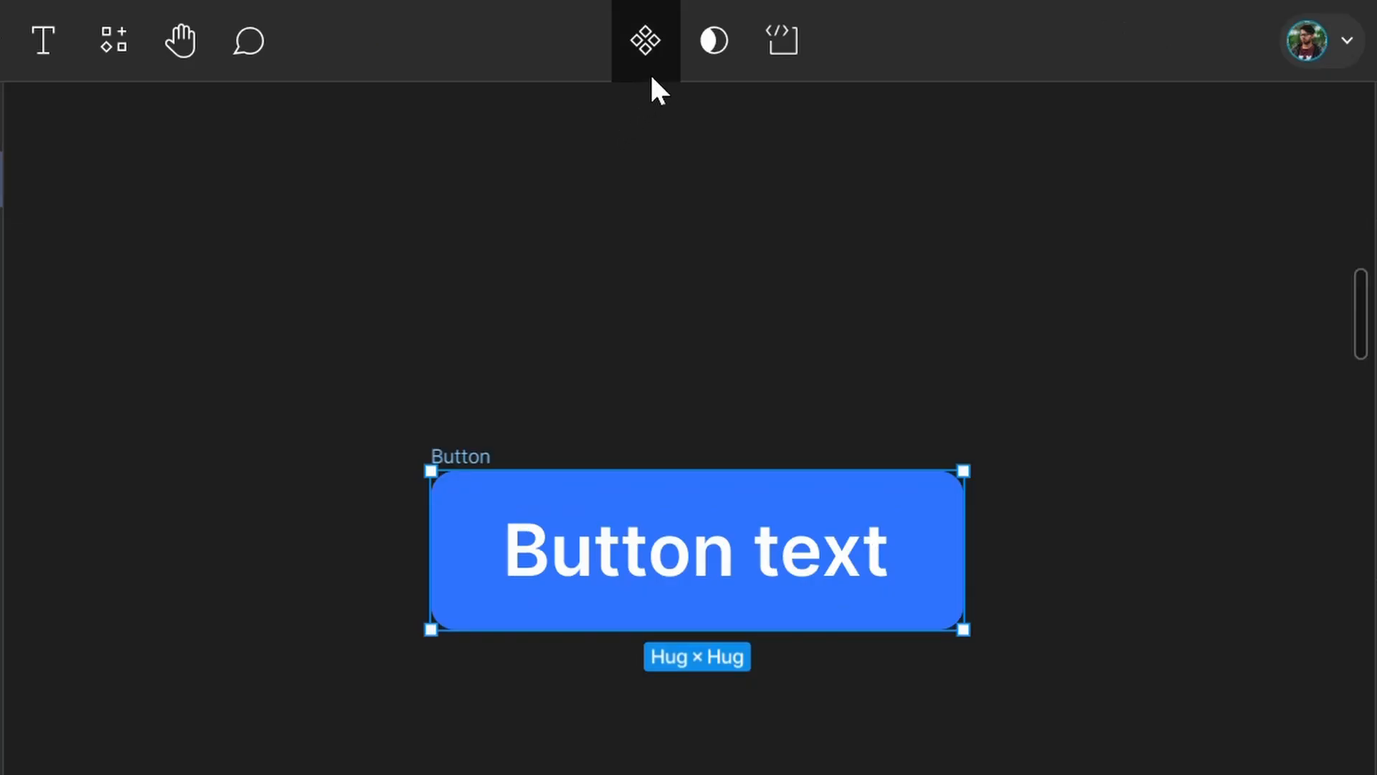
left_click(652, 76)
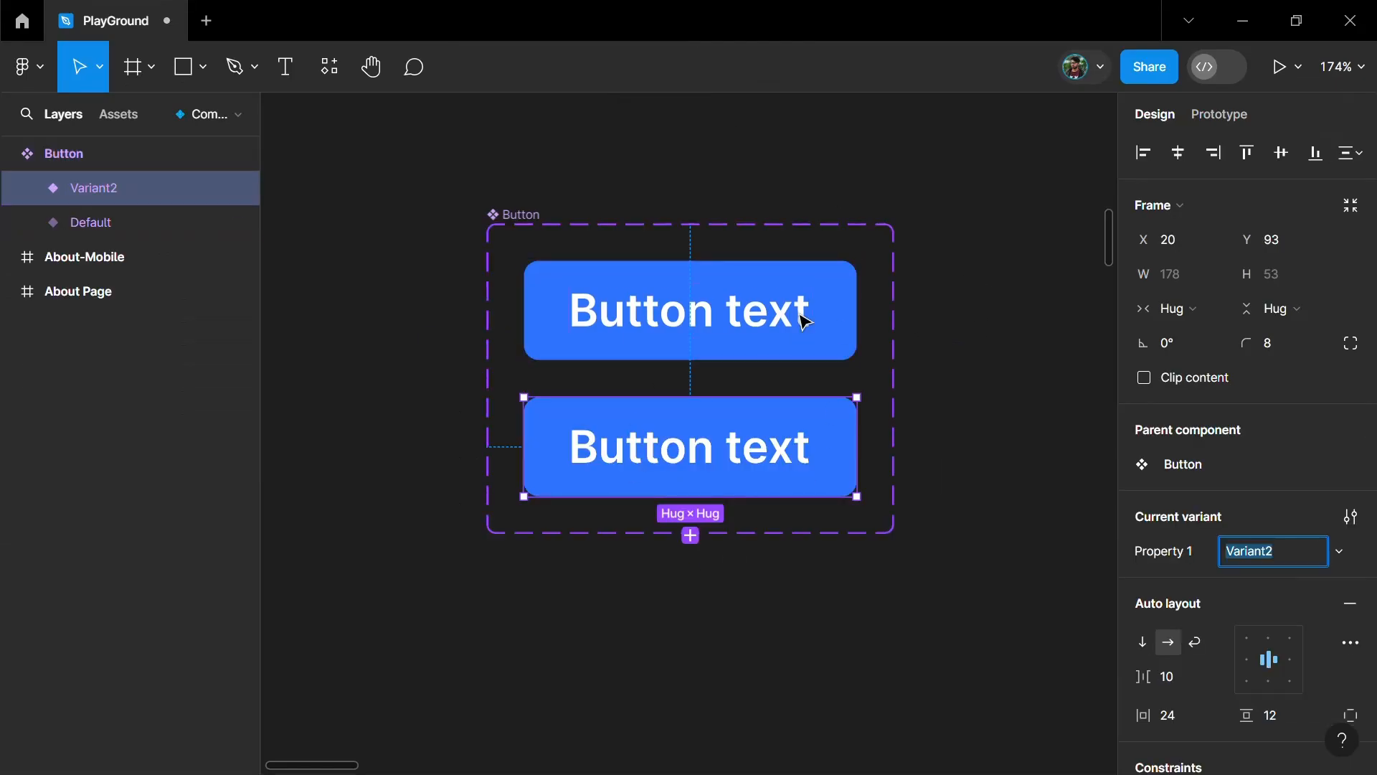
left_click(667, 459)
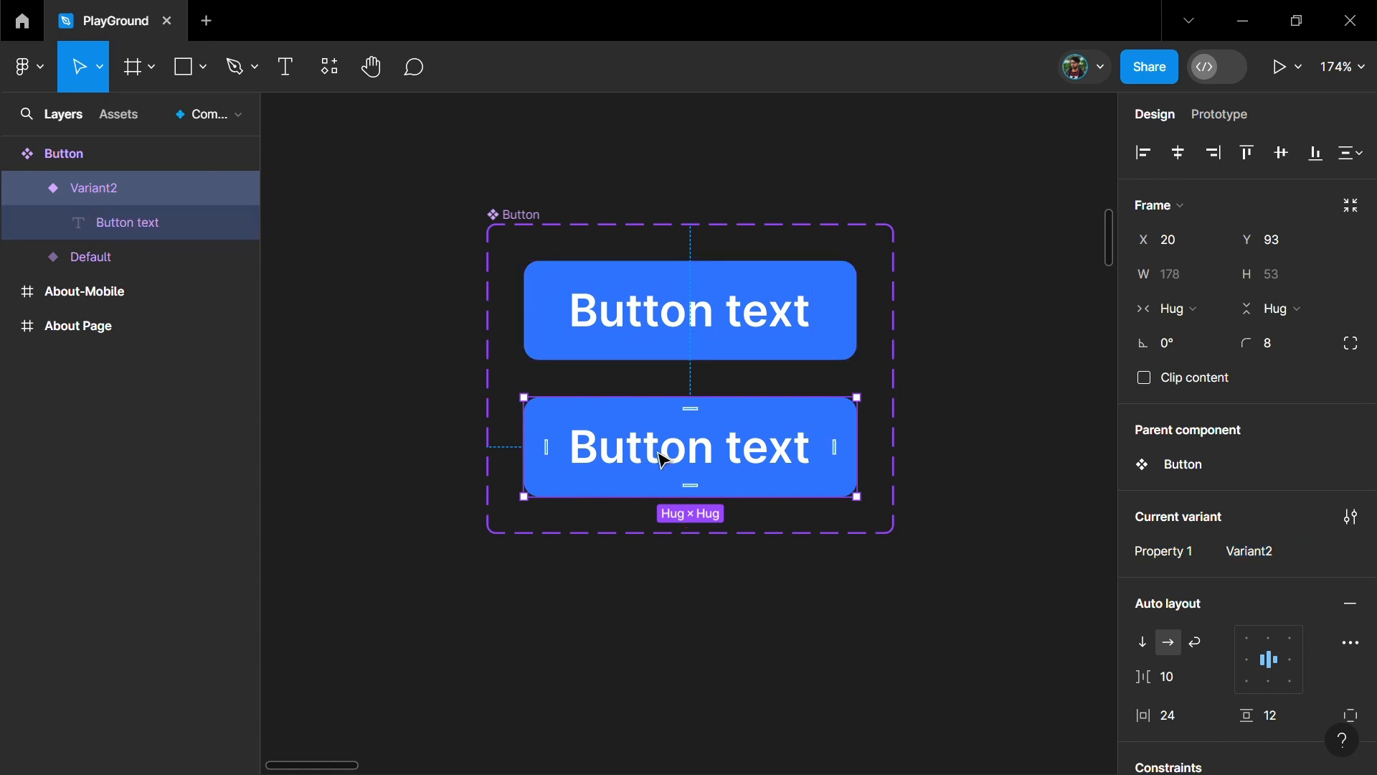
- Set the second variant's text to font size 16 and Medium weight
left_click(639, 464)
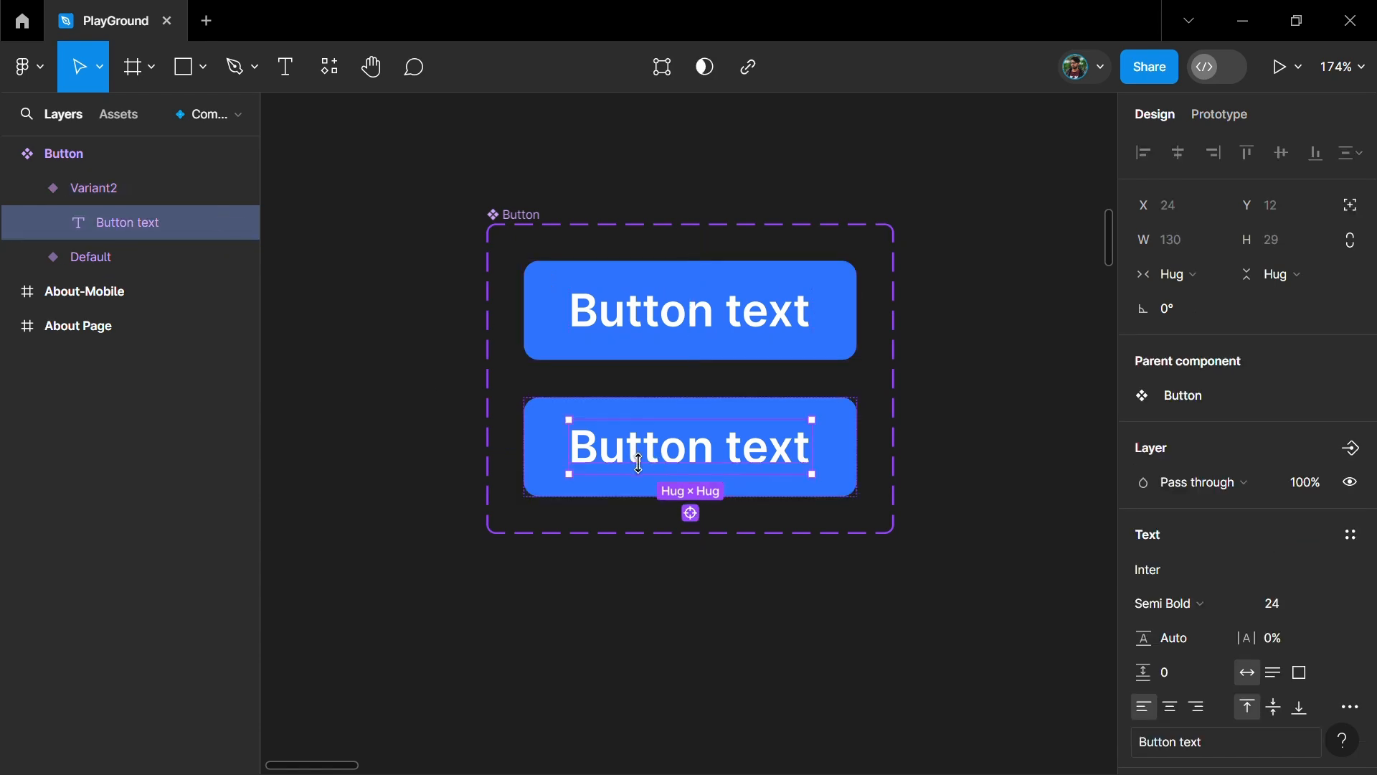
left_click(1286, 607)
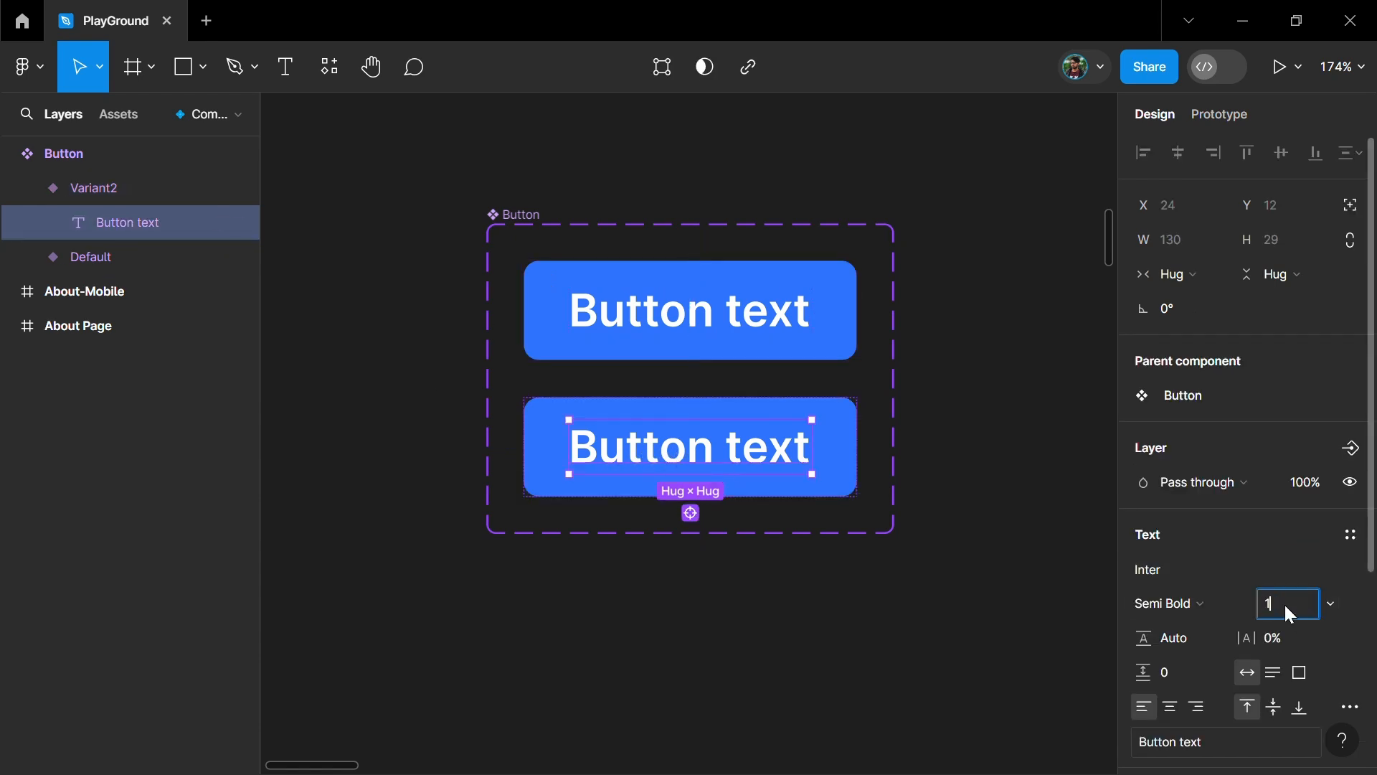
key("Return")
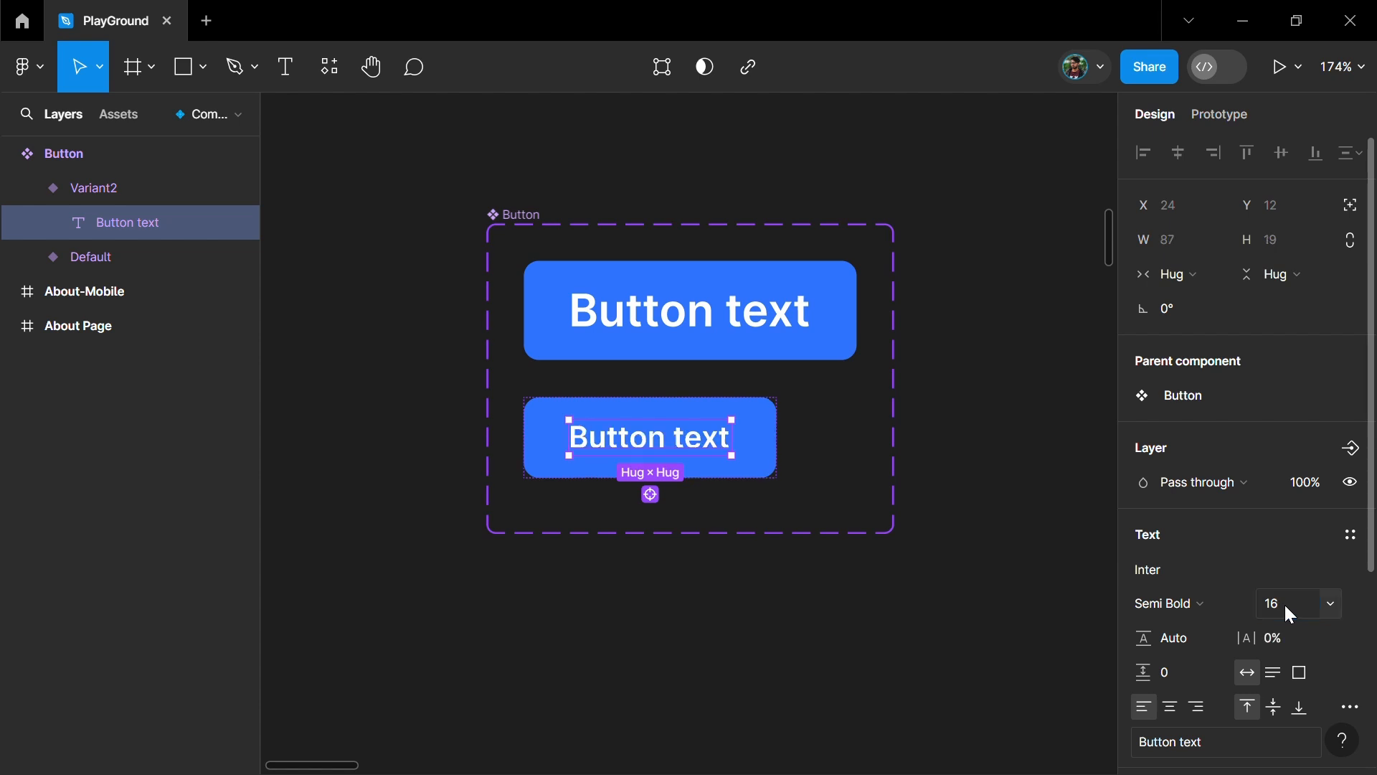
left_click(1189, 604)
left_click(1156, 349)
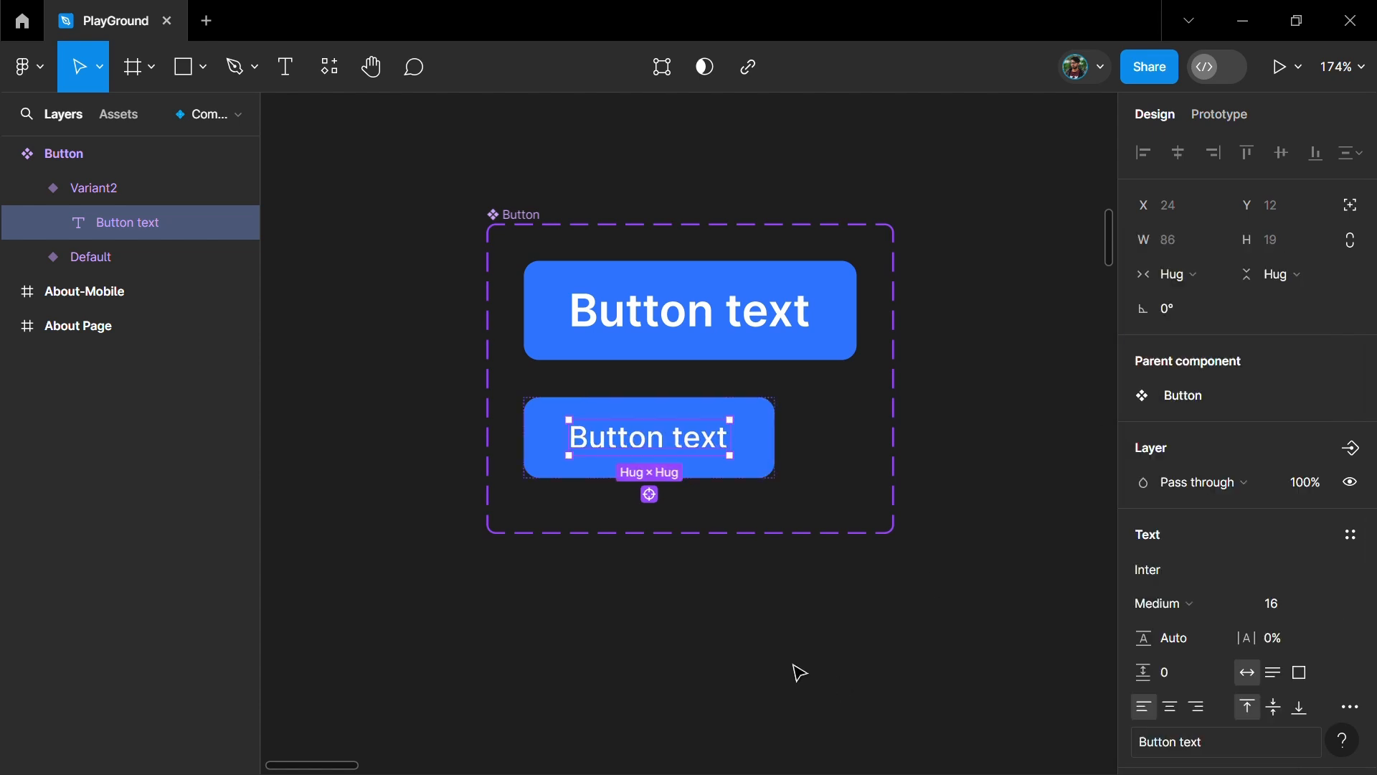
- Set the second button variant's vertical padding to 8 and its corner radius to 4
left_click(763, 464)
scroll(1220, 584, "down", 3)
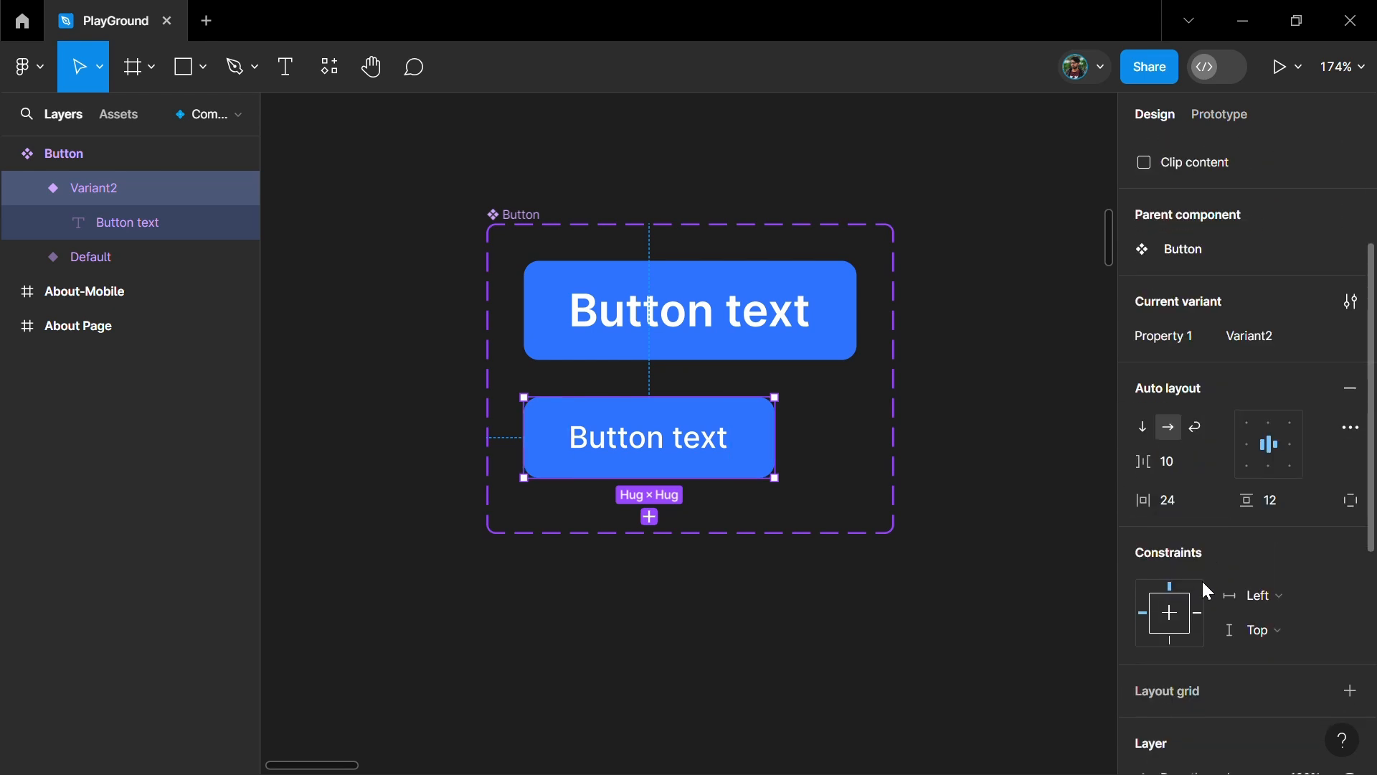
type("8")
key("Return")
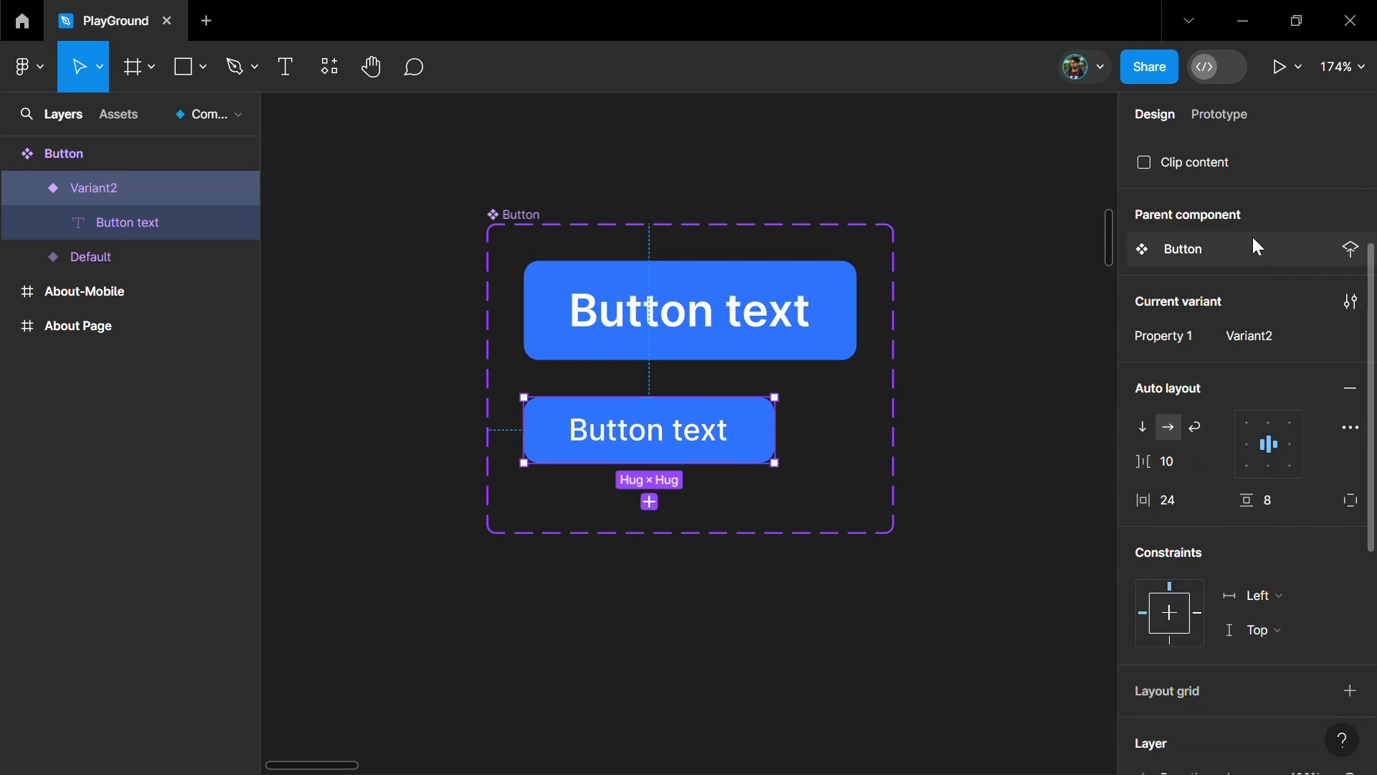
scroll(1251, 243, "up", 3)
type("4")
key("Return")
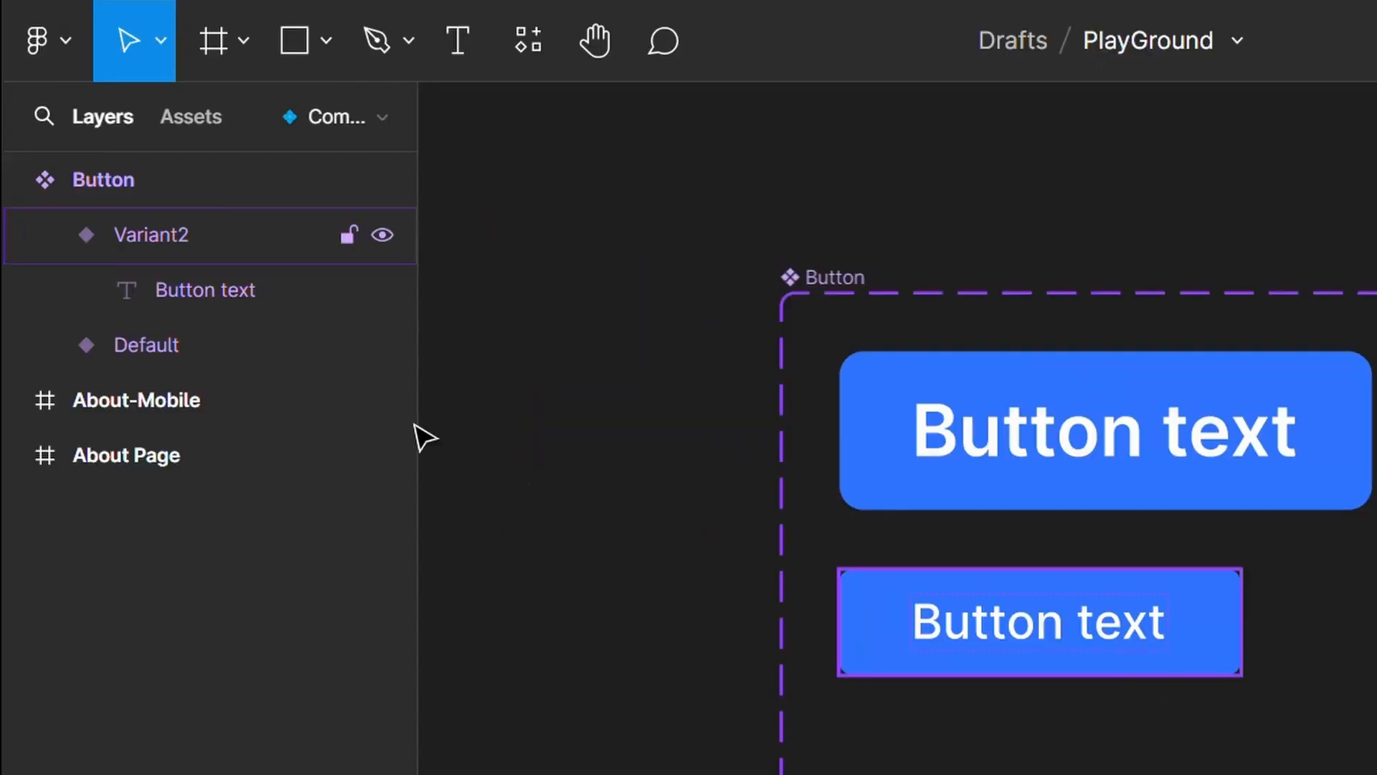
left_click(147, 235)
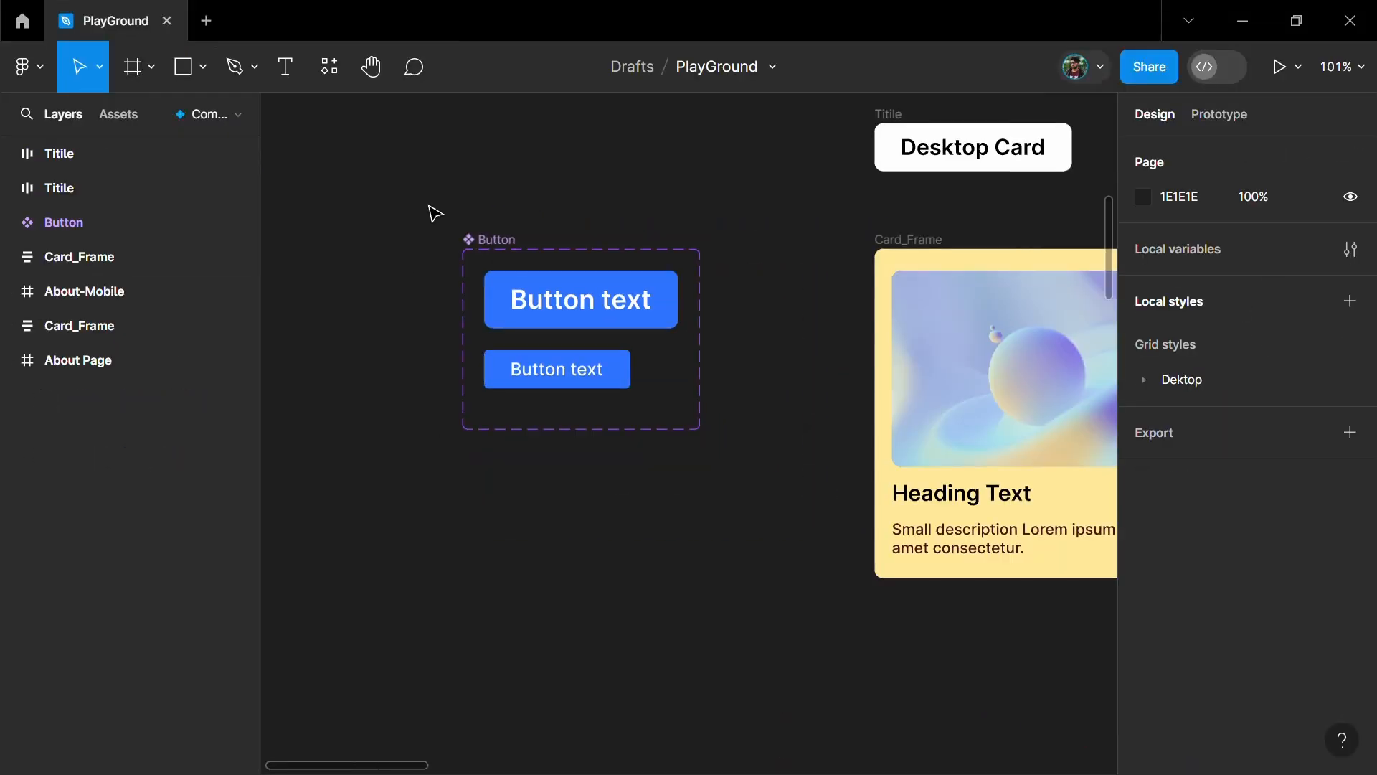
- Place an instance of the Default button below the description in the Desktop card and make it fill the card's width
scroll(464, 209, "right", 4)
scroll(464, 209, "down", 2)
scroll(464, 209, "right", 2)
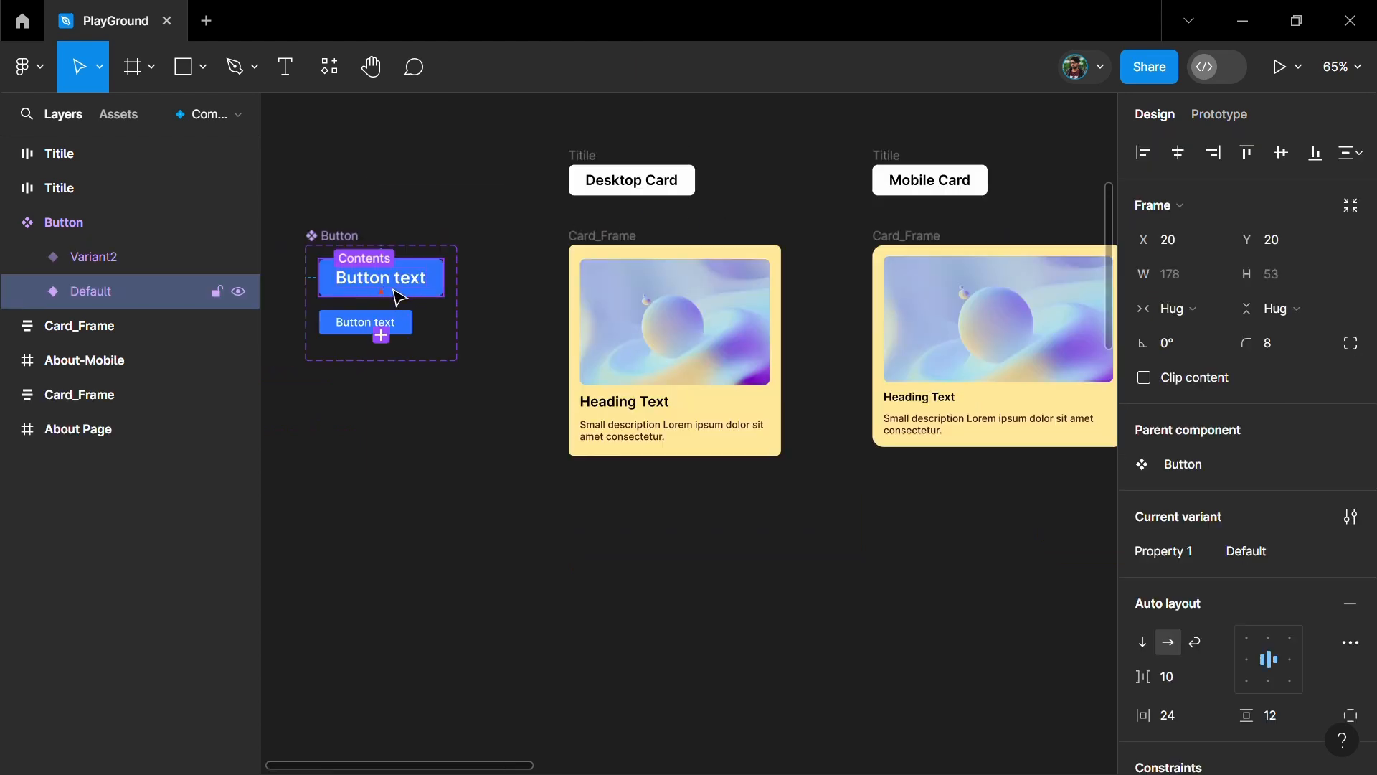
left_click_drag(666, 525, 696, 532)
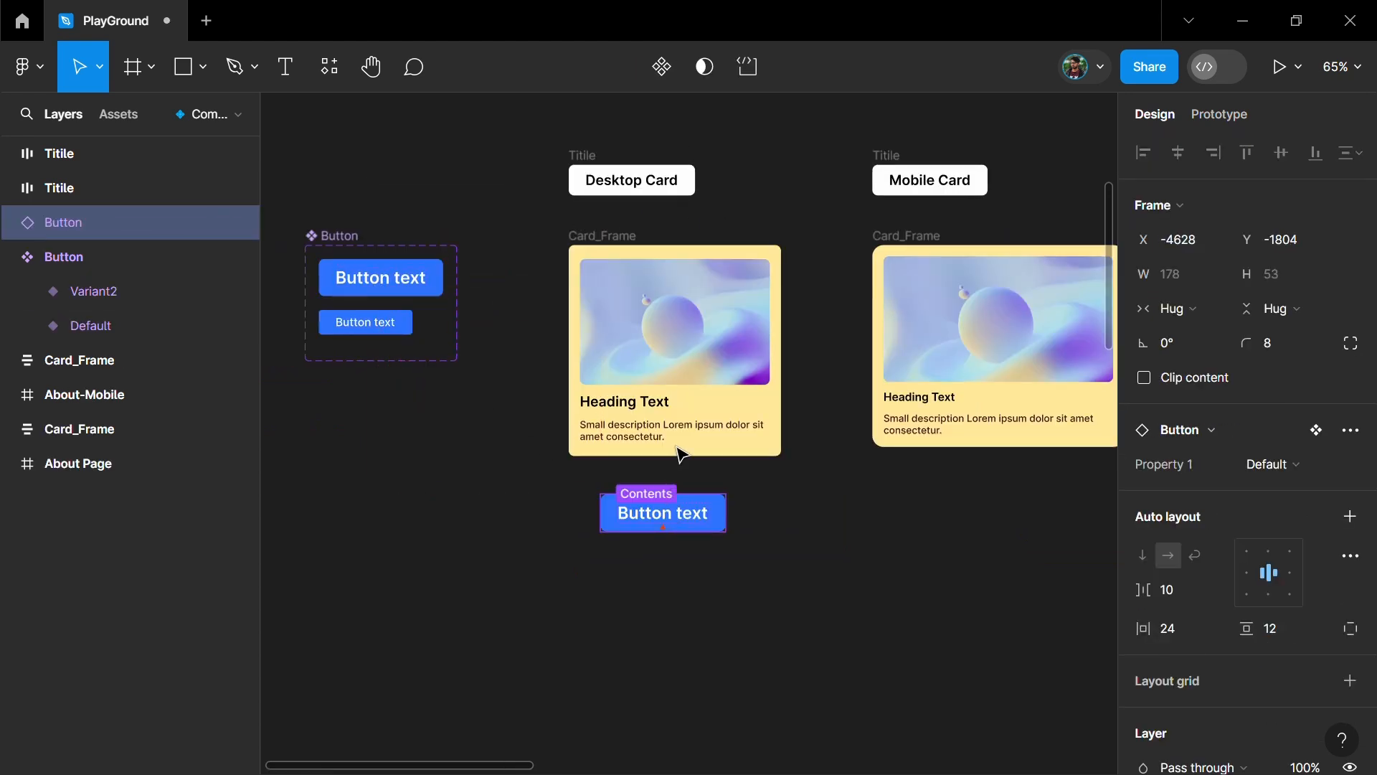
left_click_drag(678, 454, 680, 454)
left_click_drag(712, 537, 712, 538)
left_click(1177, 308)
left_click(1215, 335)
left_click(670, 594)
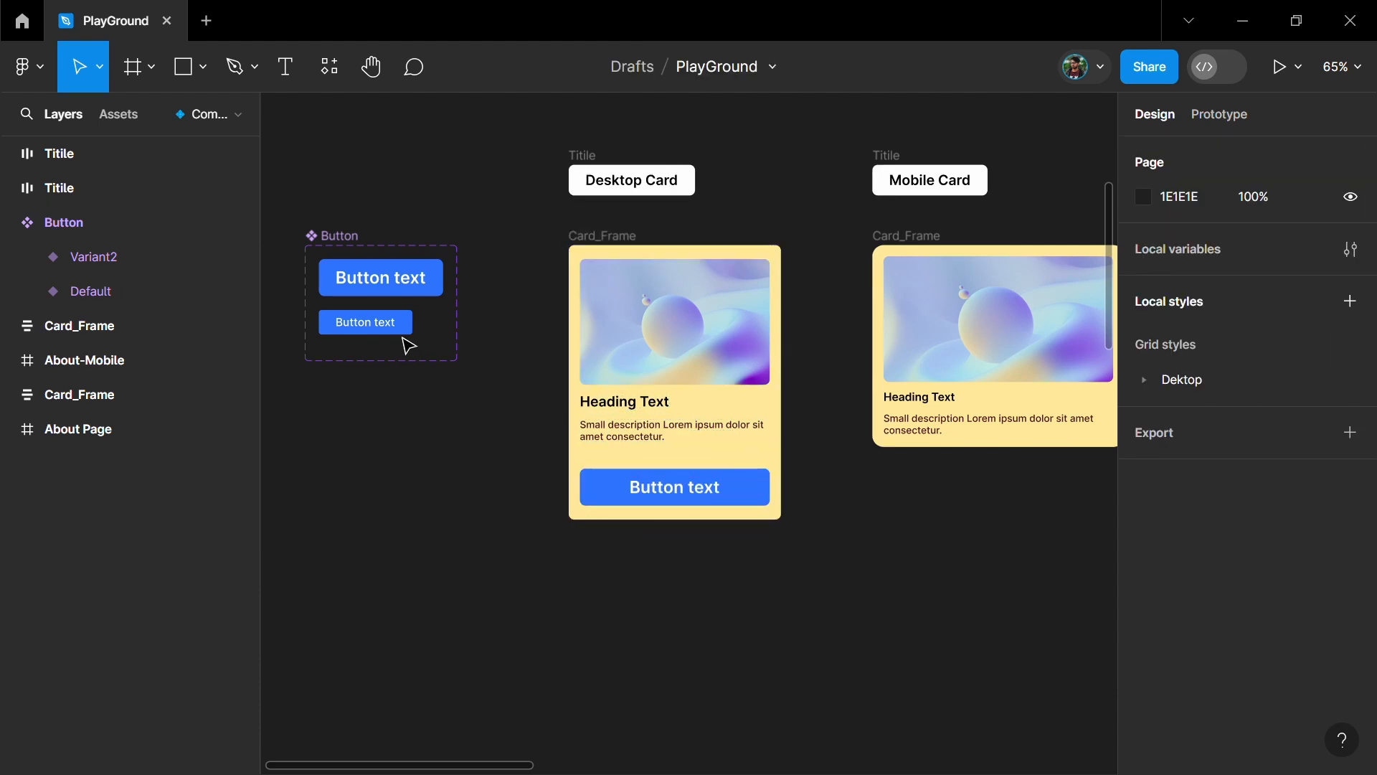
- Place an instance of the small button variant below the Mobile card's description and make it fill the card's width
left_click_drag(363, 330, 975, 513)
scroll(836, 508, "right", 3)
left_click_drag(836, 508, 846, 453)
left_click(1180, 308)
left_click(1194, 335)
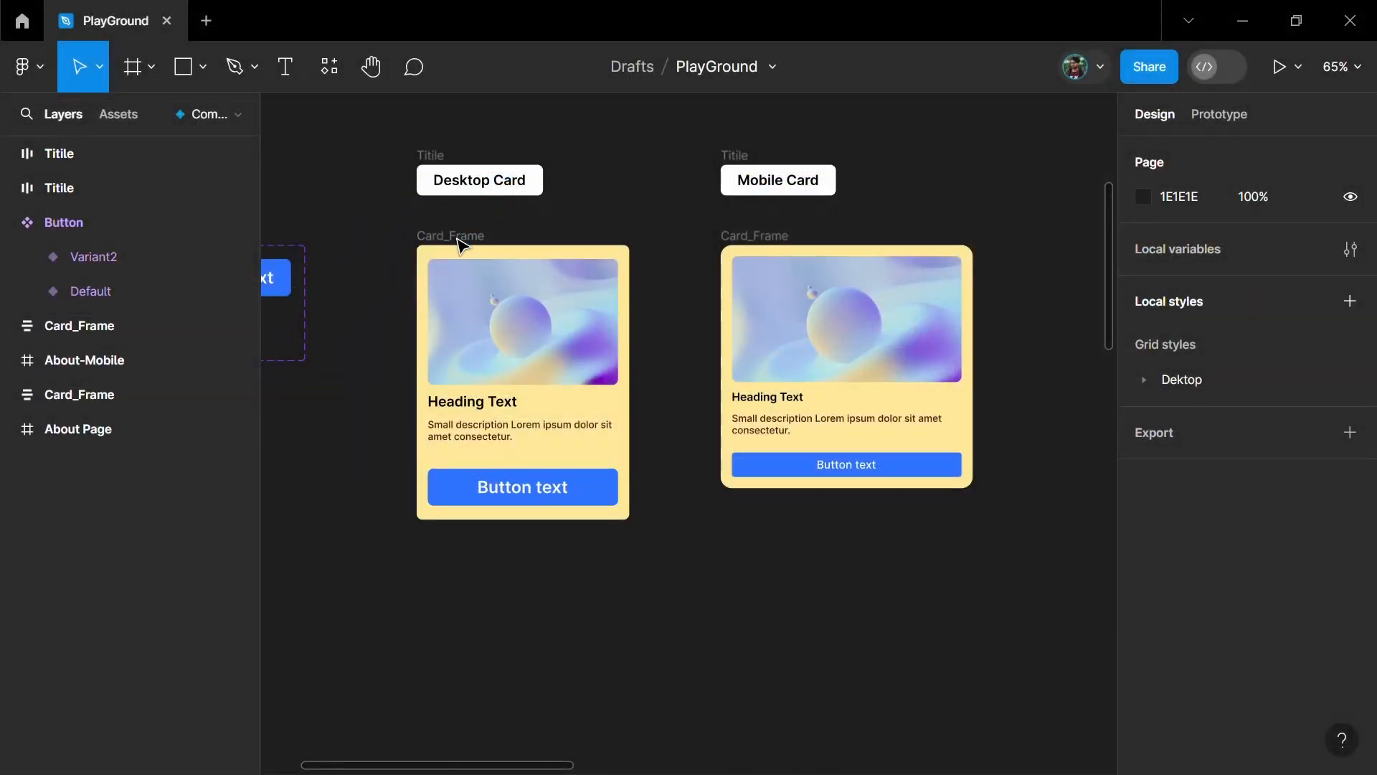
- Rename the desktop and mobile Card_Frame frames as Card and select both of them
left_click(477, 236)
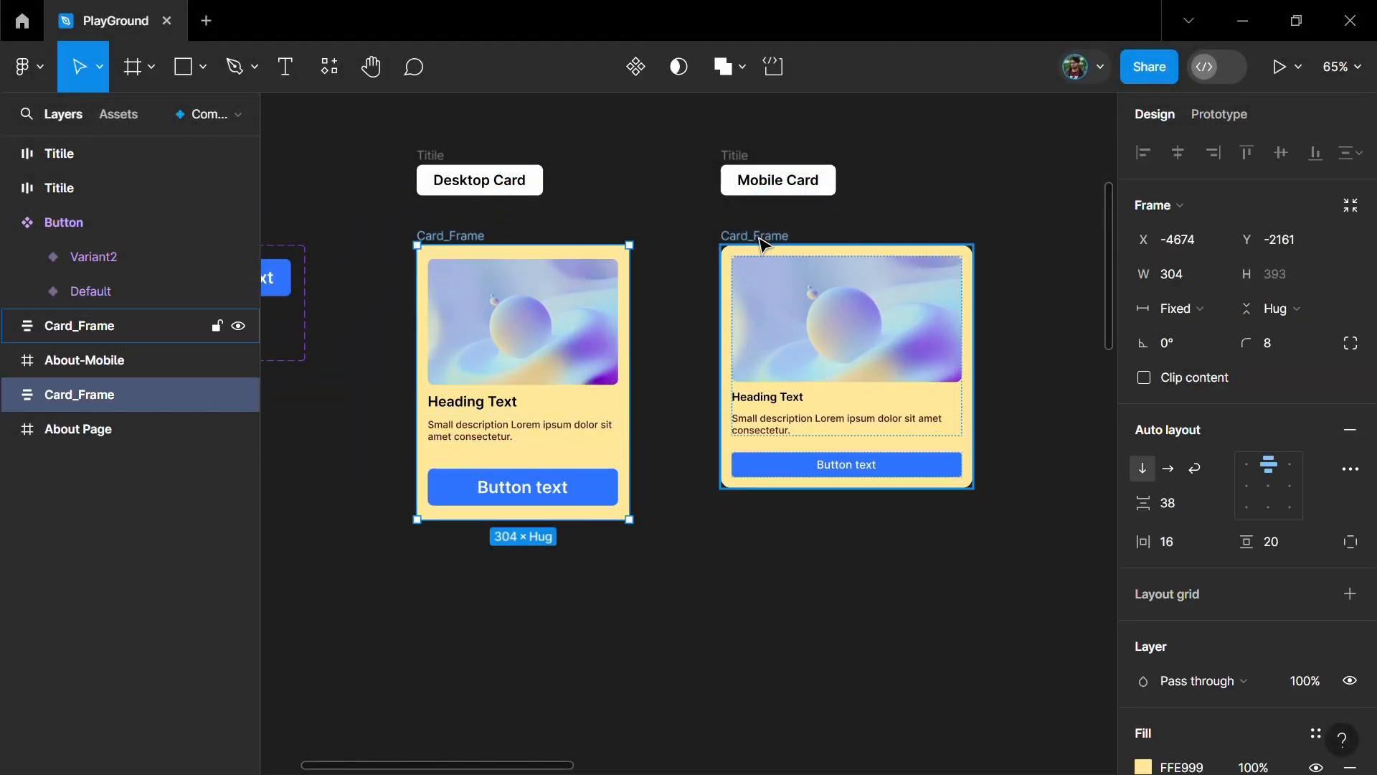
left_click(759, 266)
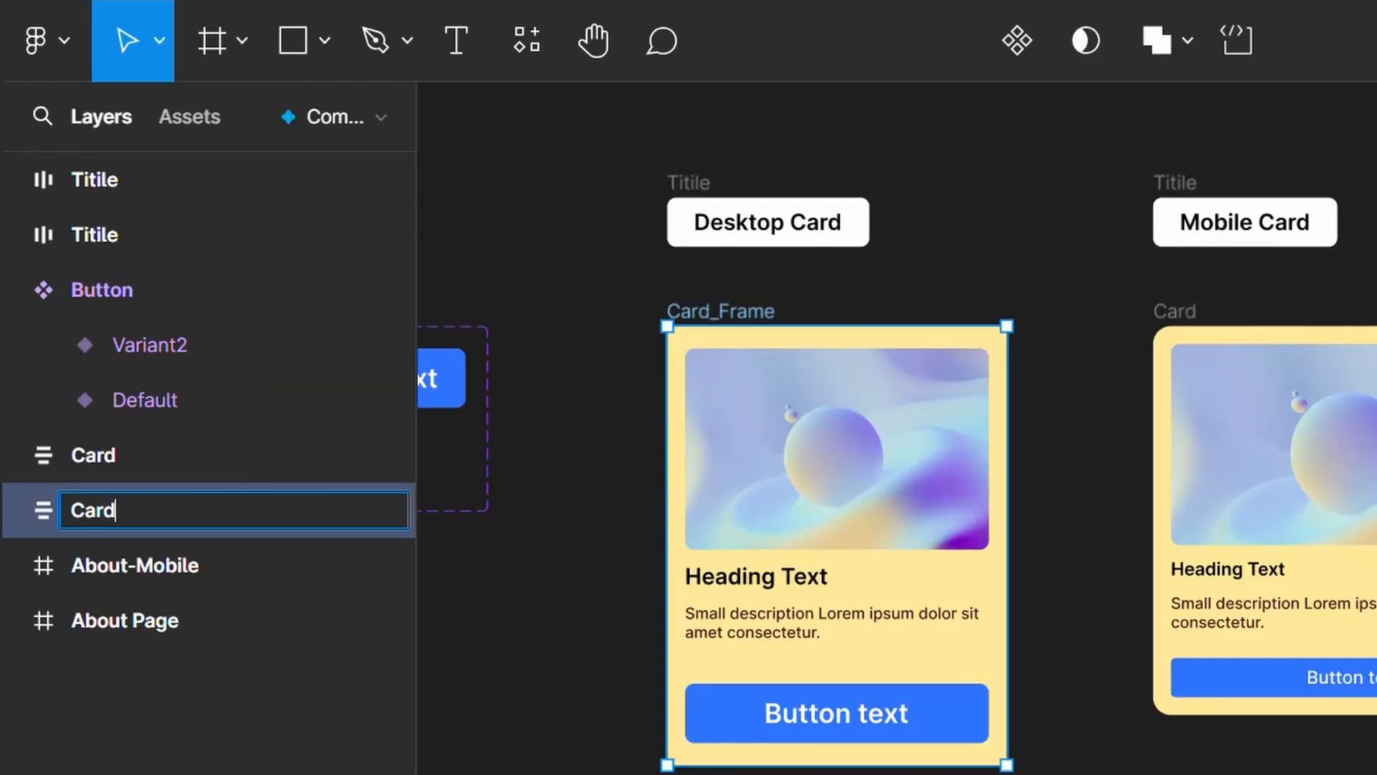
left_click(369, 580)
left_click(696, 310)
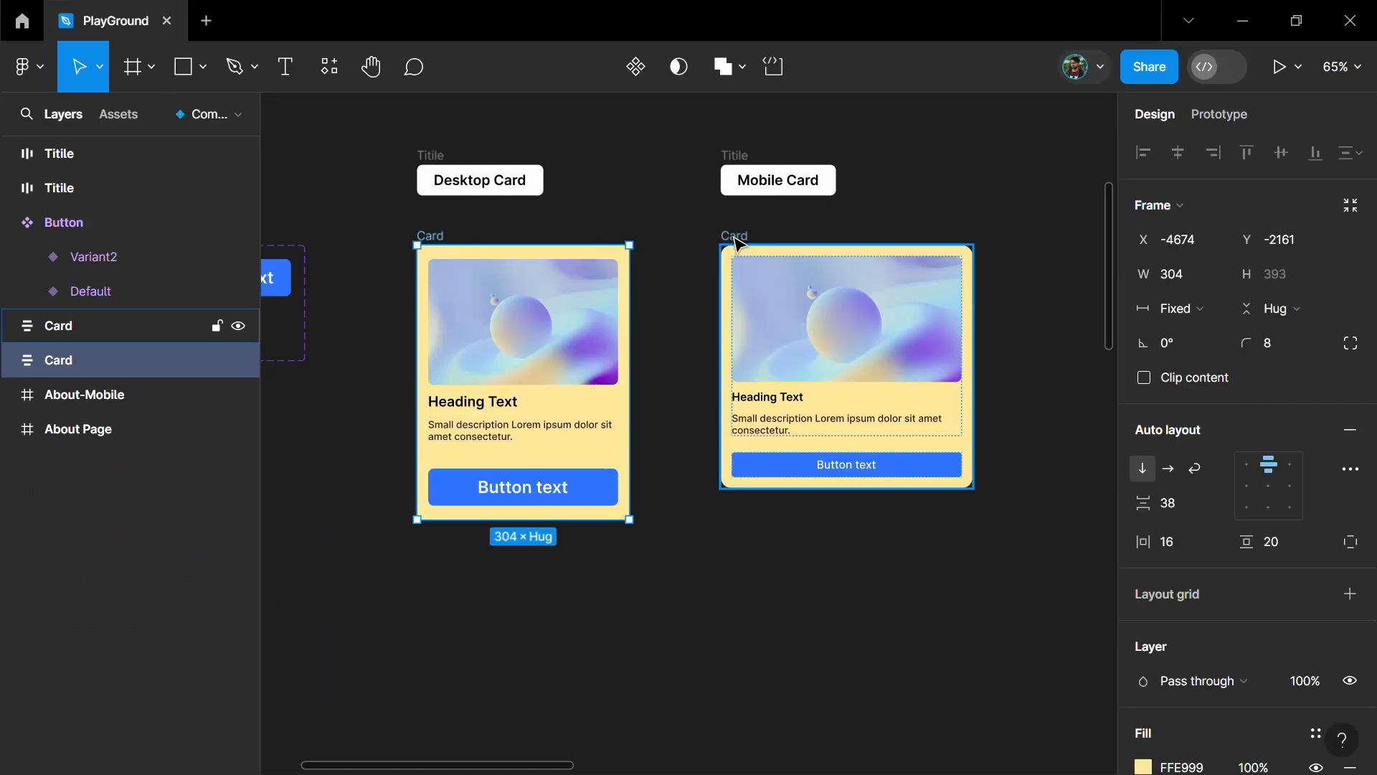
left_click(1176, 311, "shift")
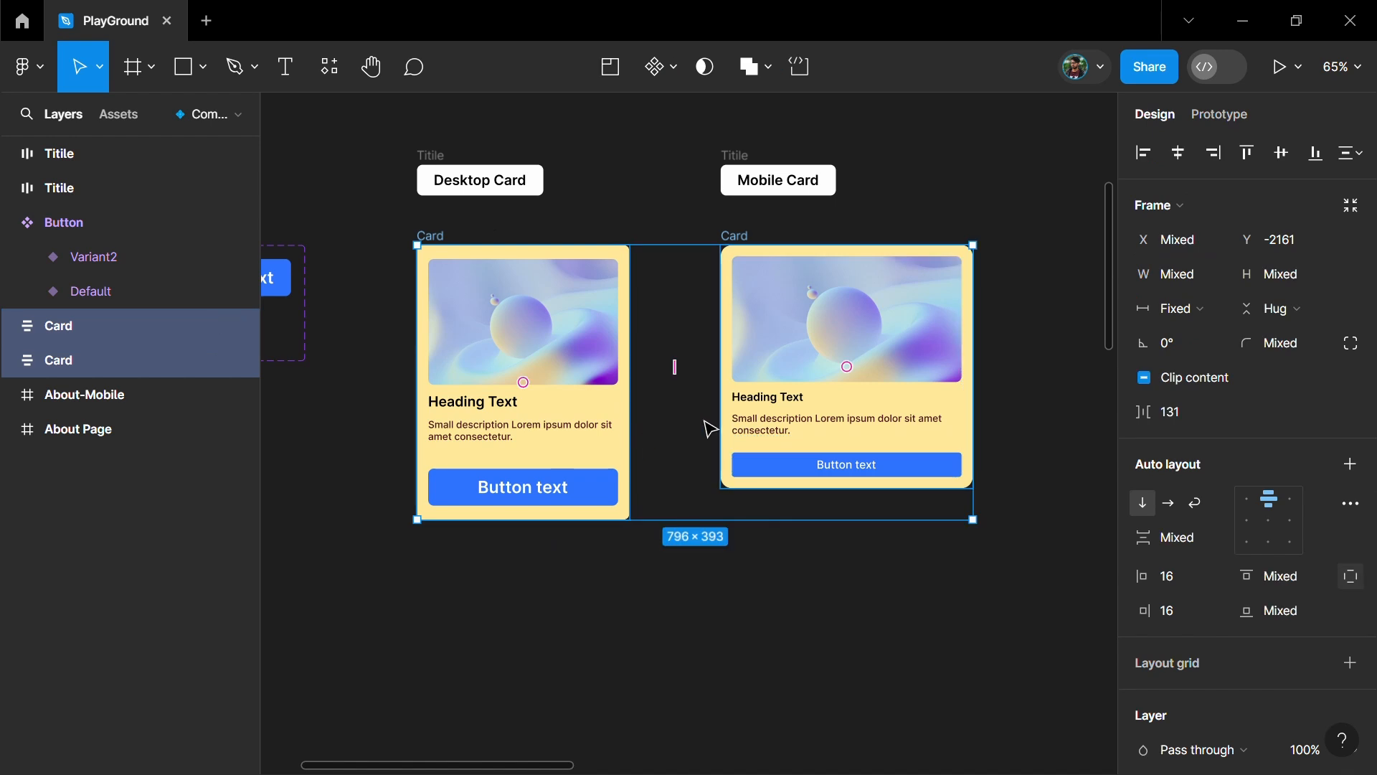
- Try combining the two selected cards directly into a component set, inspect its variant layers, and undo the change
left_click(675, 78)
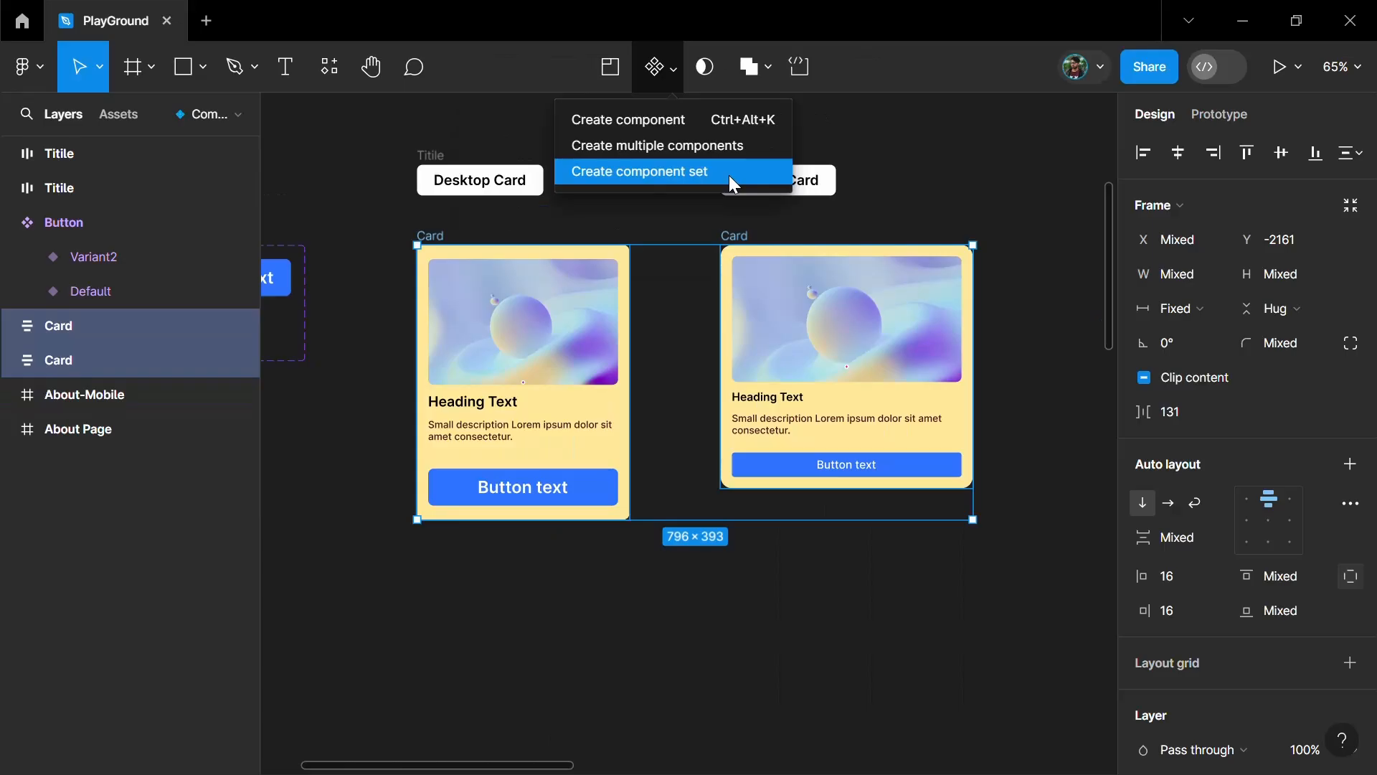
left_click(750, 211)
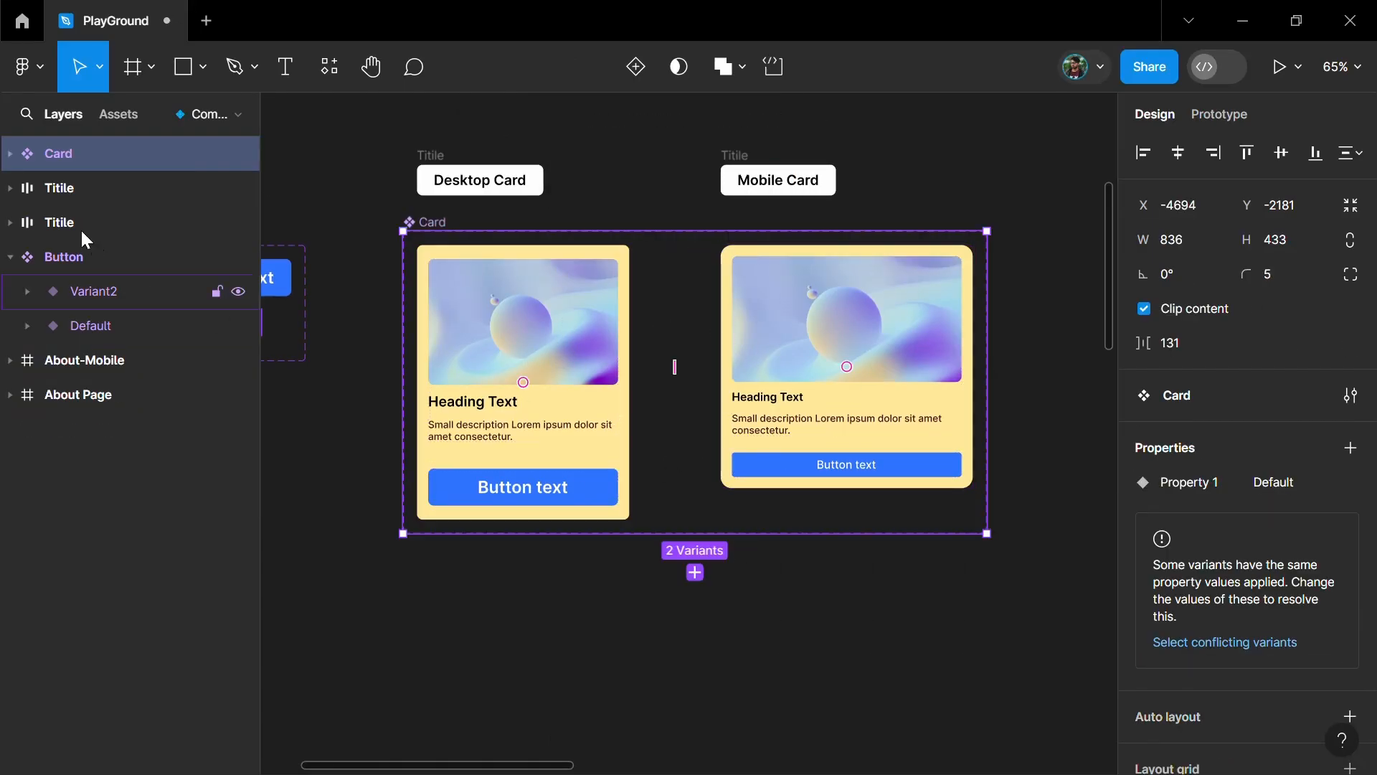
left_click(15, 157)
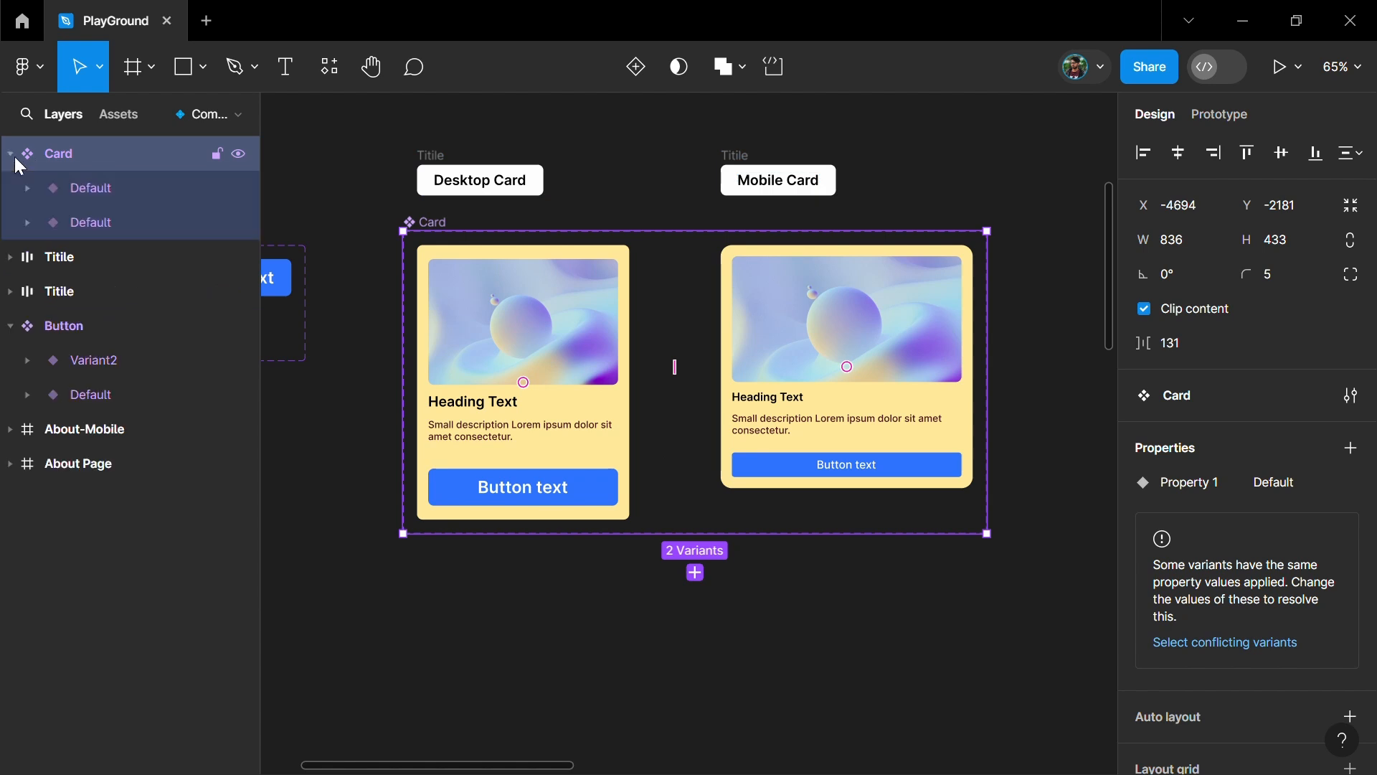
key("ctrl+z")
- Convert the two selected cards into separate components with Create multiple components, and select the desktop one
left_click(680, 84)
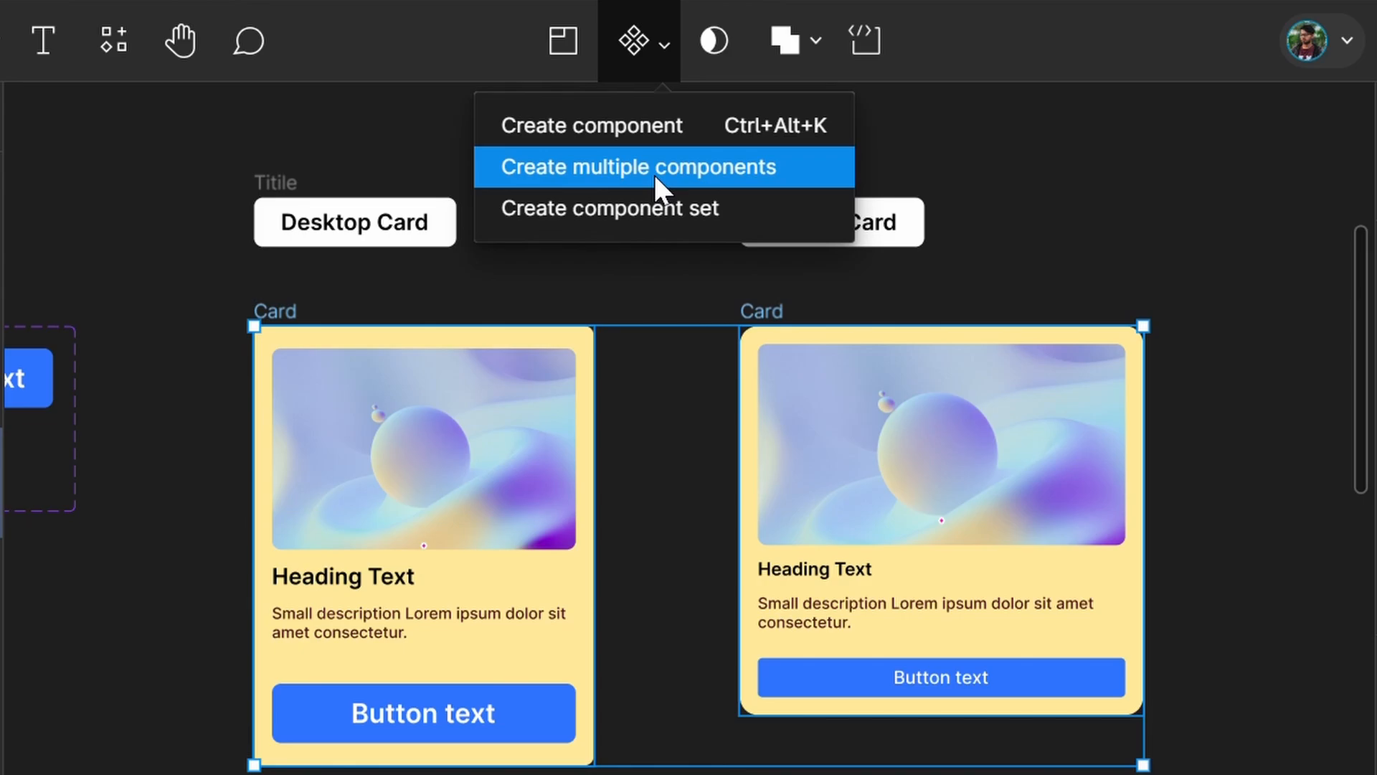
left_click(655, 175)
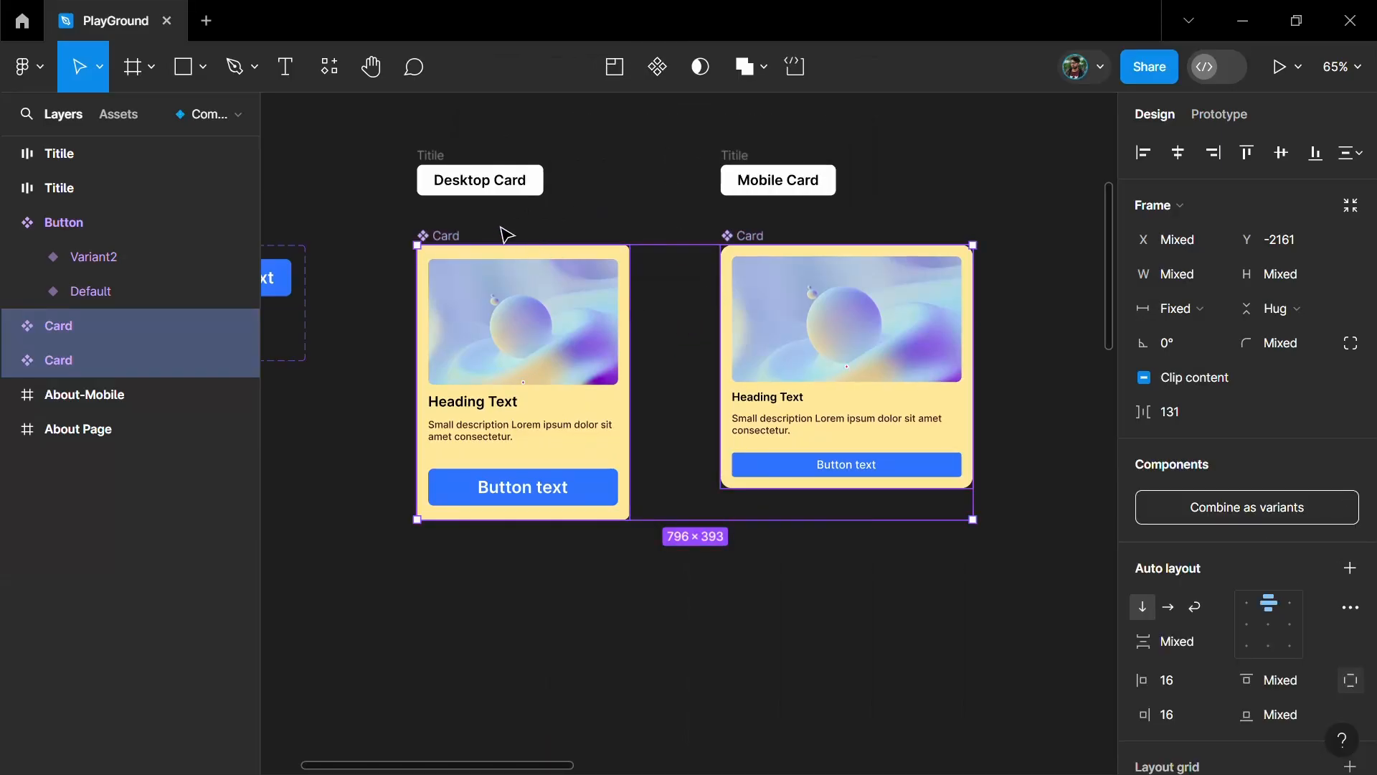
left_click(499, 234)
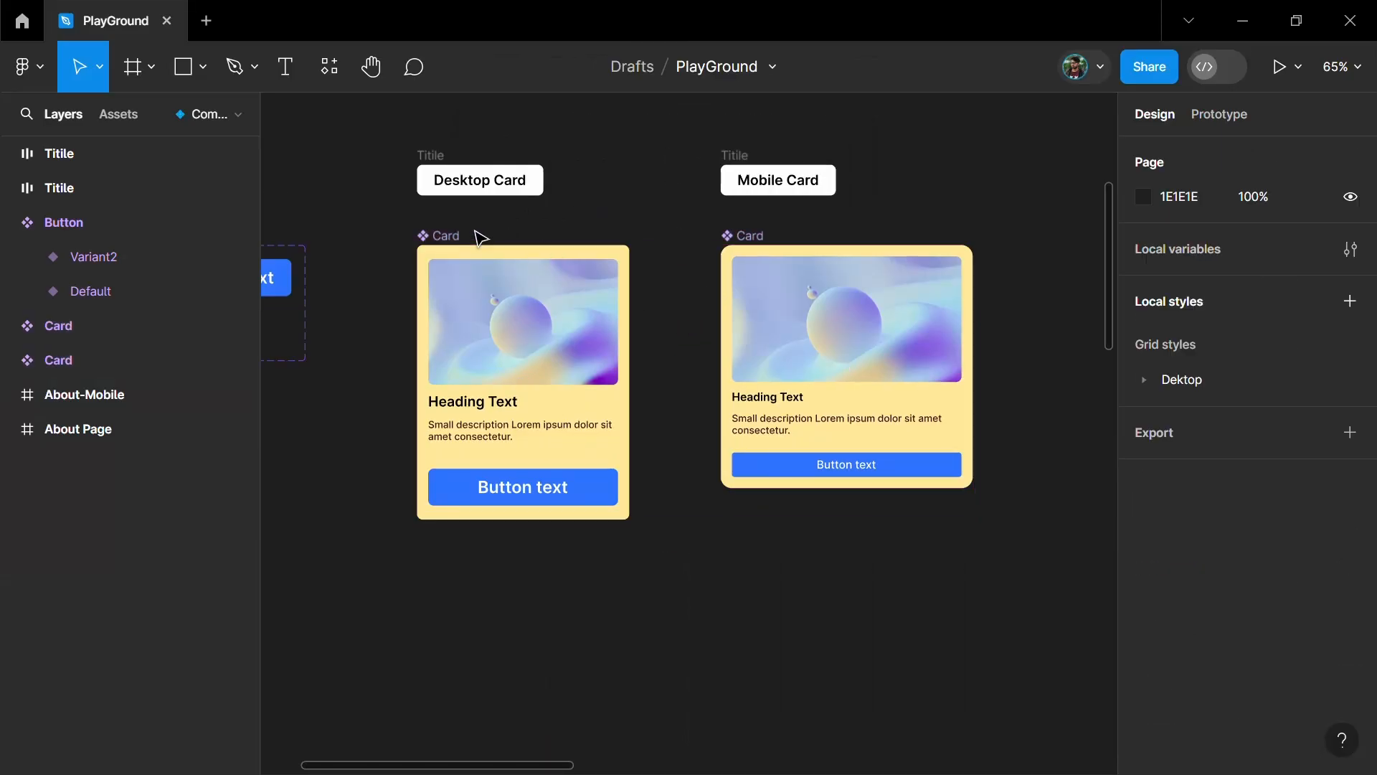
left_click(427, 242)
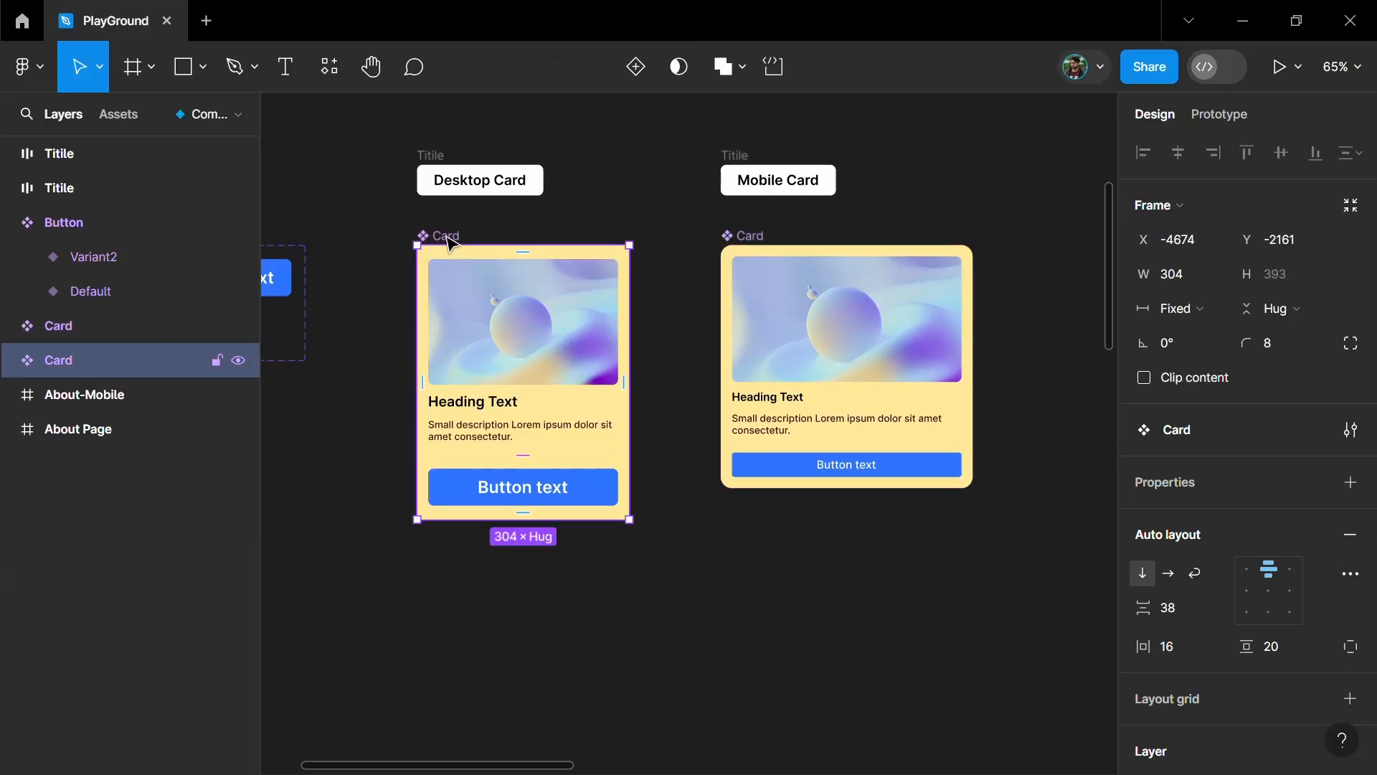
- Combine the desktop and mobile Card components as variants of one component set, check both variant layers, and select the set
left_click(753, 255)
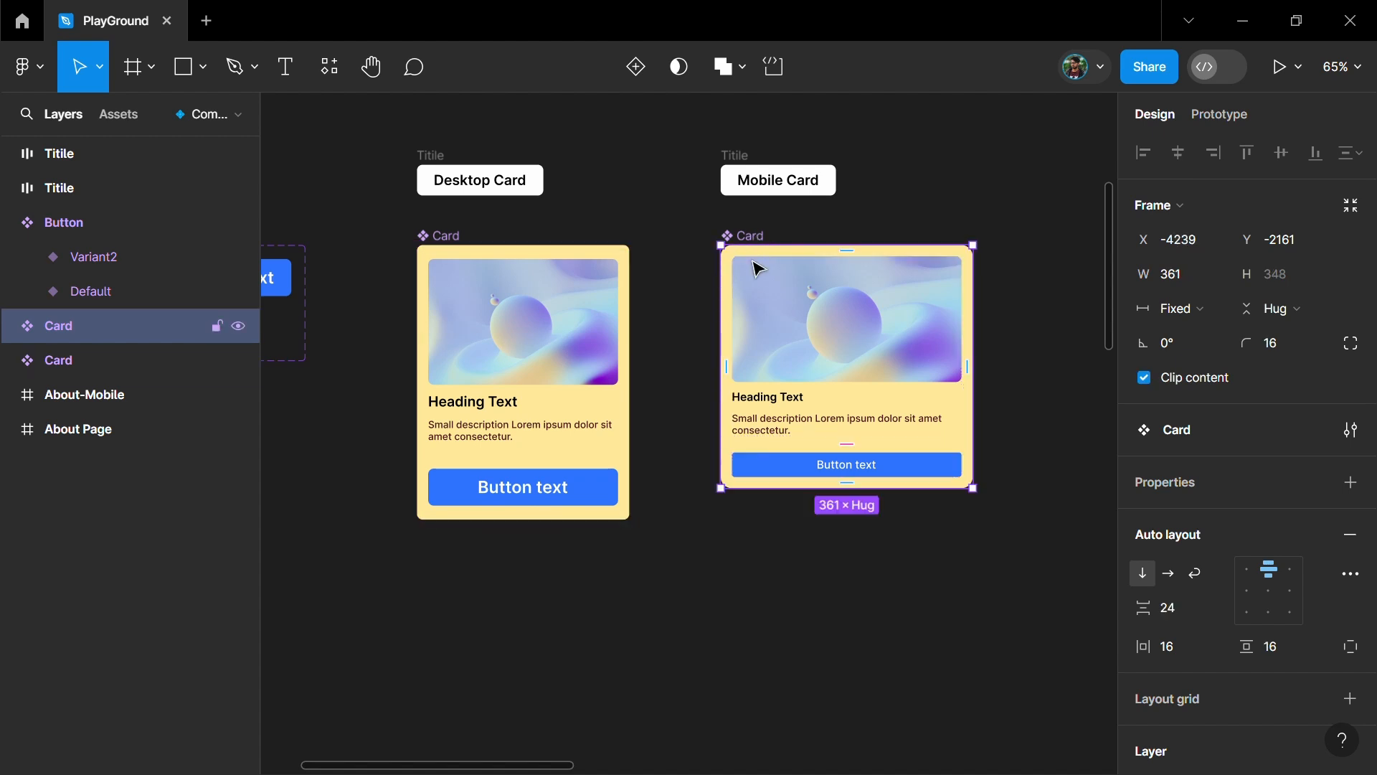
left_click(601, 441)
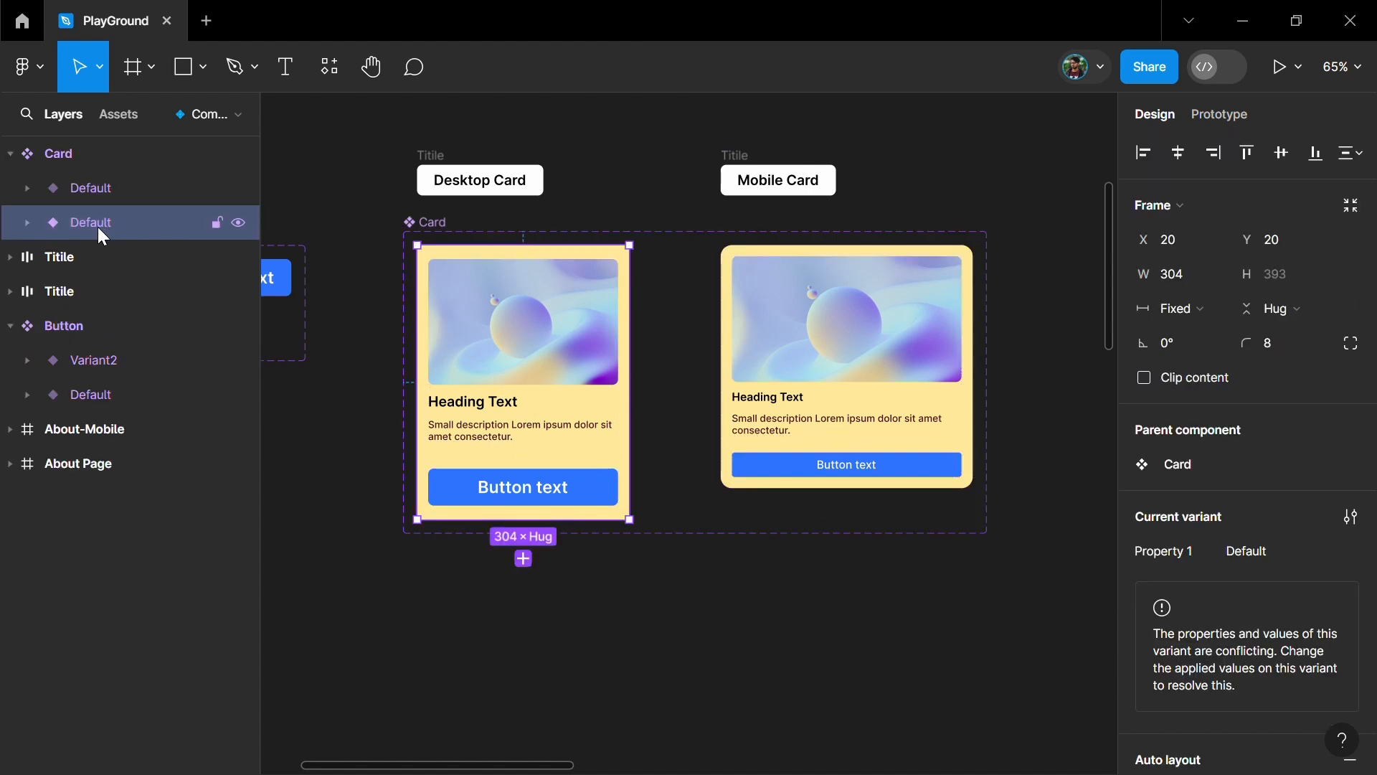
left_click(95, 182)
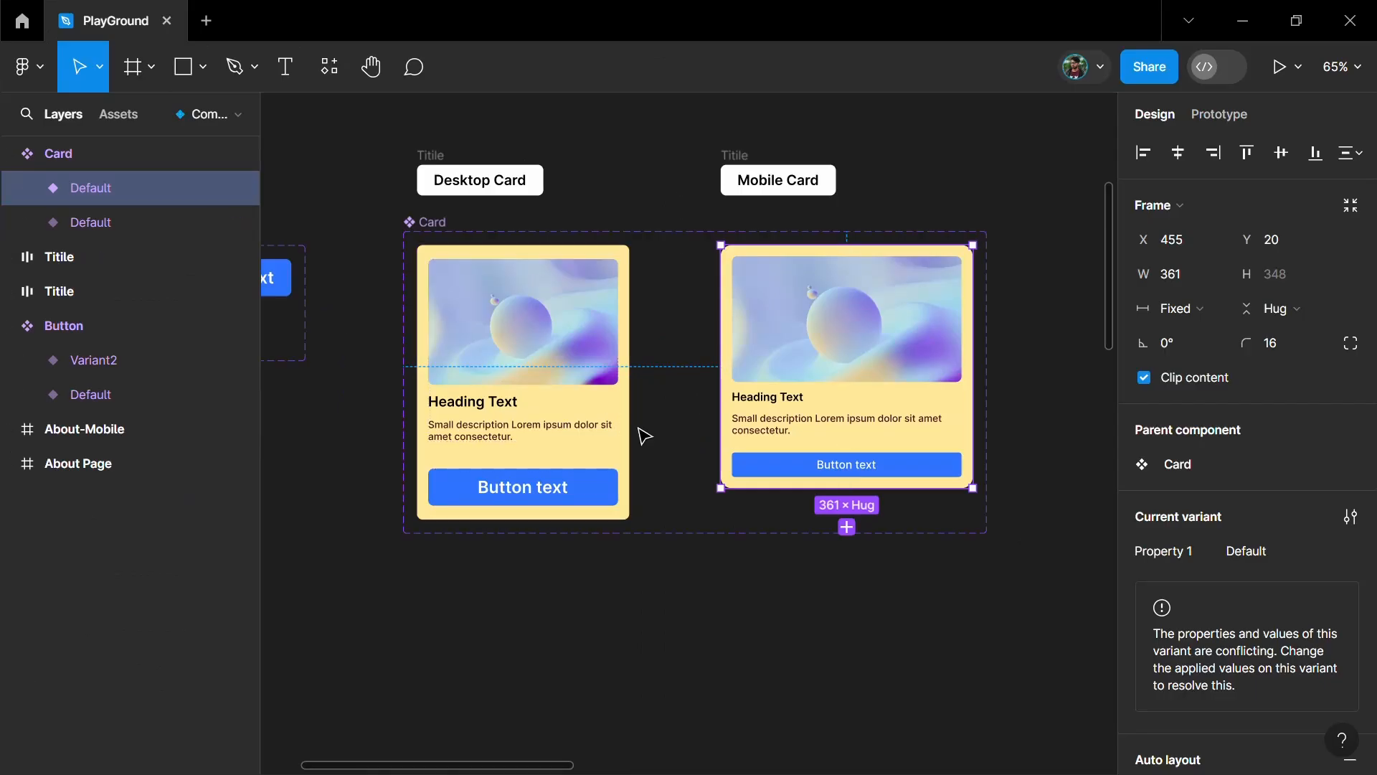
left_click(643, 435)
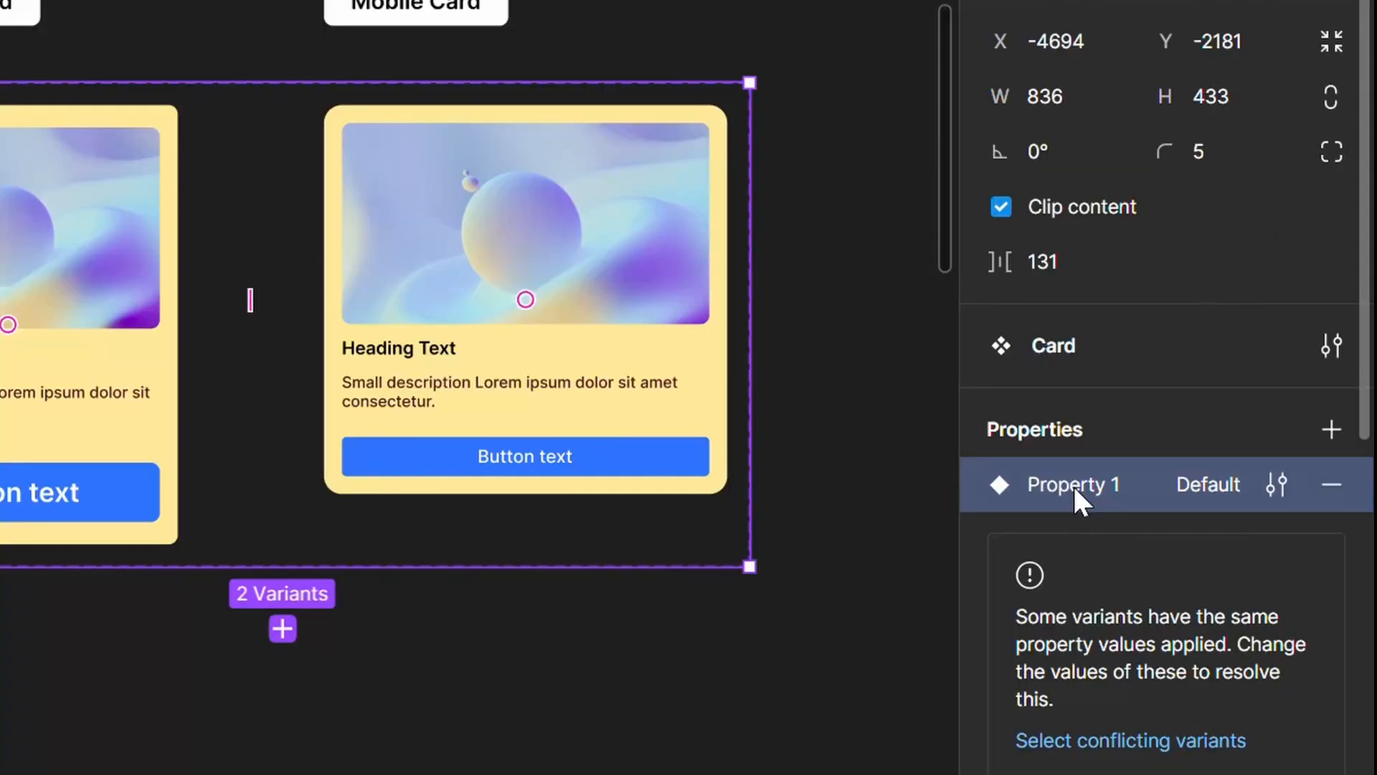
- Rename the Card component set's variant property as Device
double_click(1189, 483)
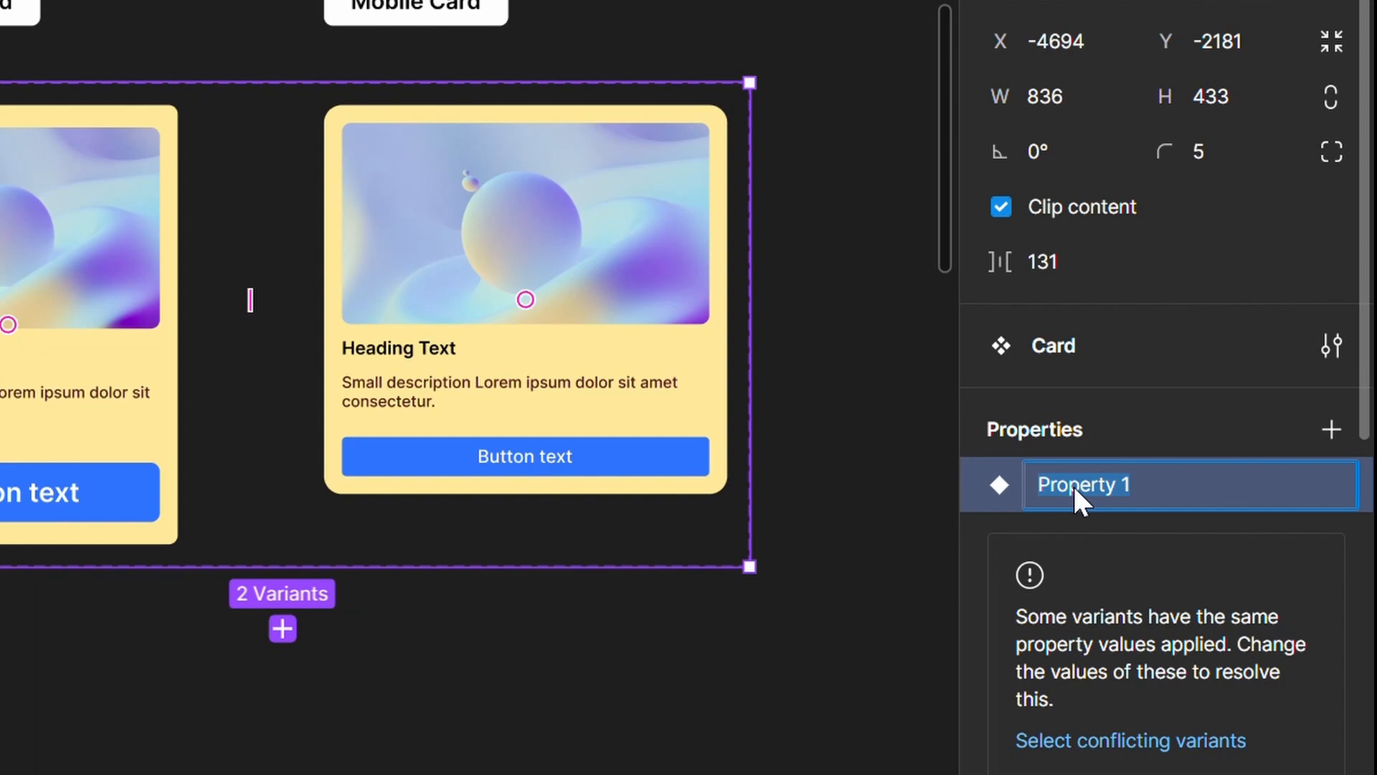
type("Device")
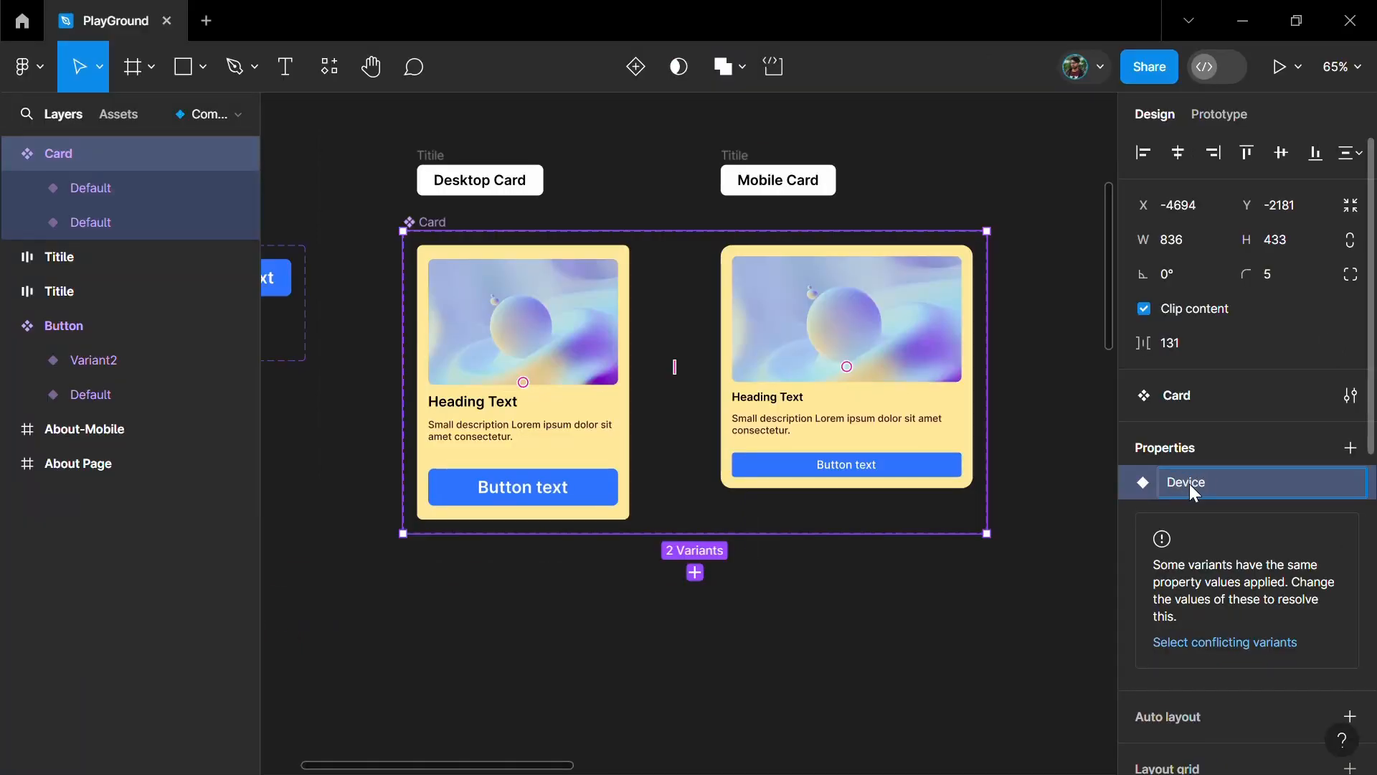
key("Return")
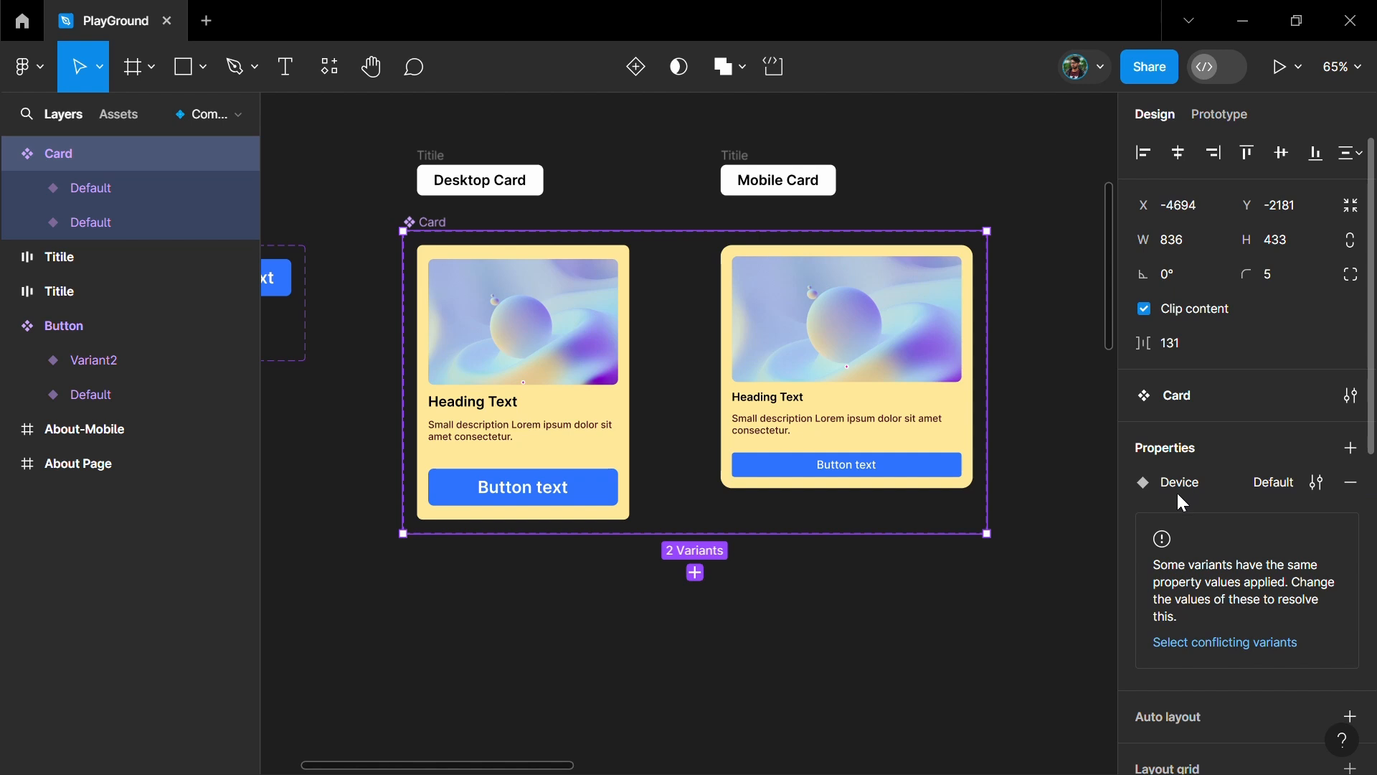
- Set the Device value to Desktop for the desktop card variant and Mobile for the mobile card variant
left_click(526, 398)
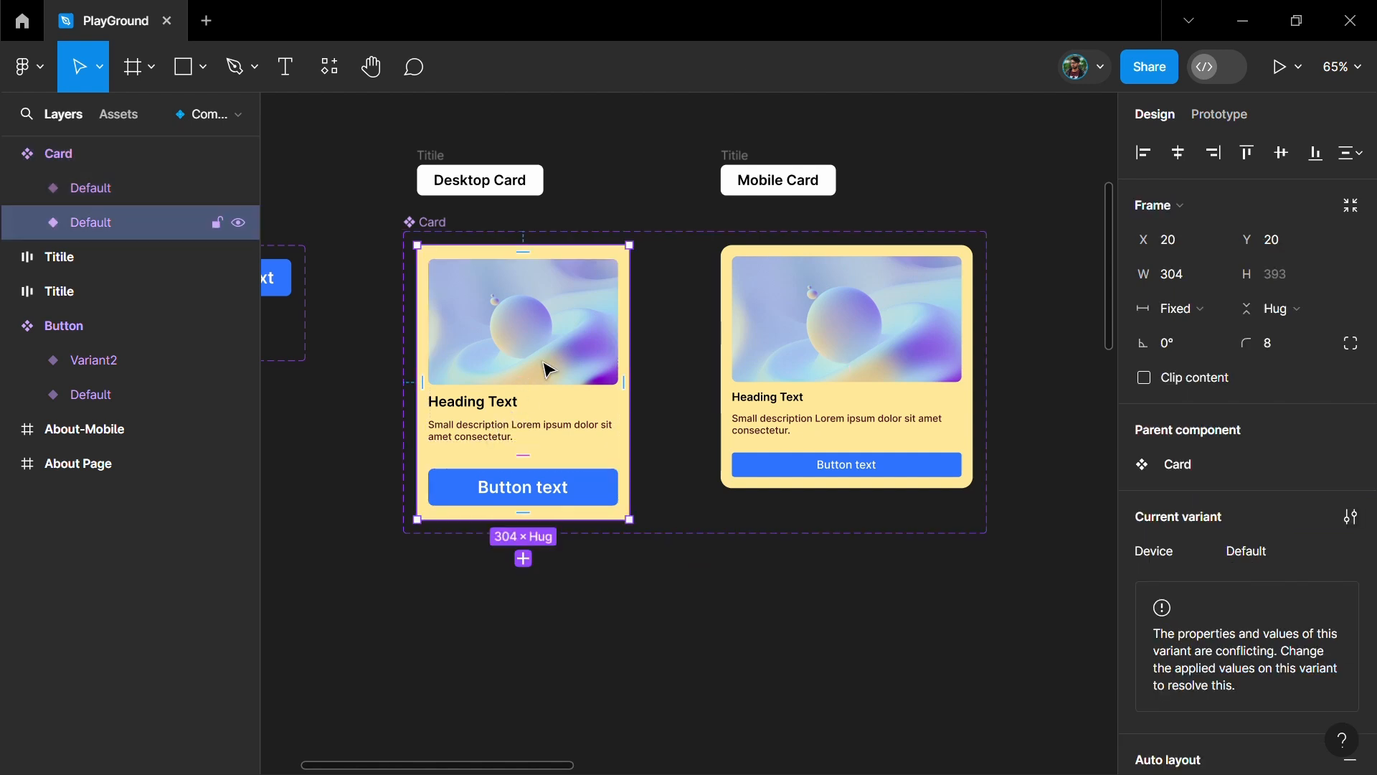
left_click(1252, 551)
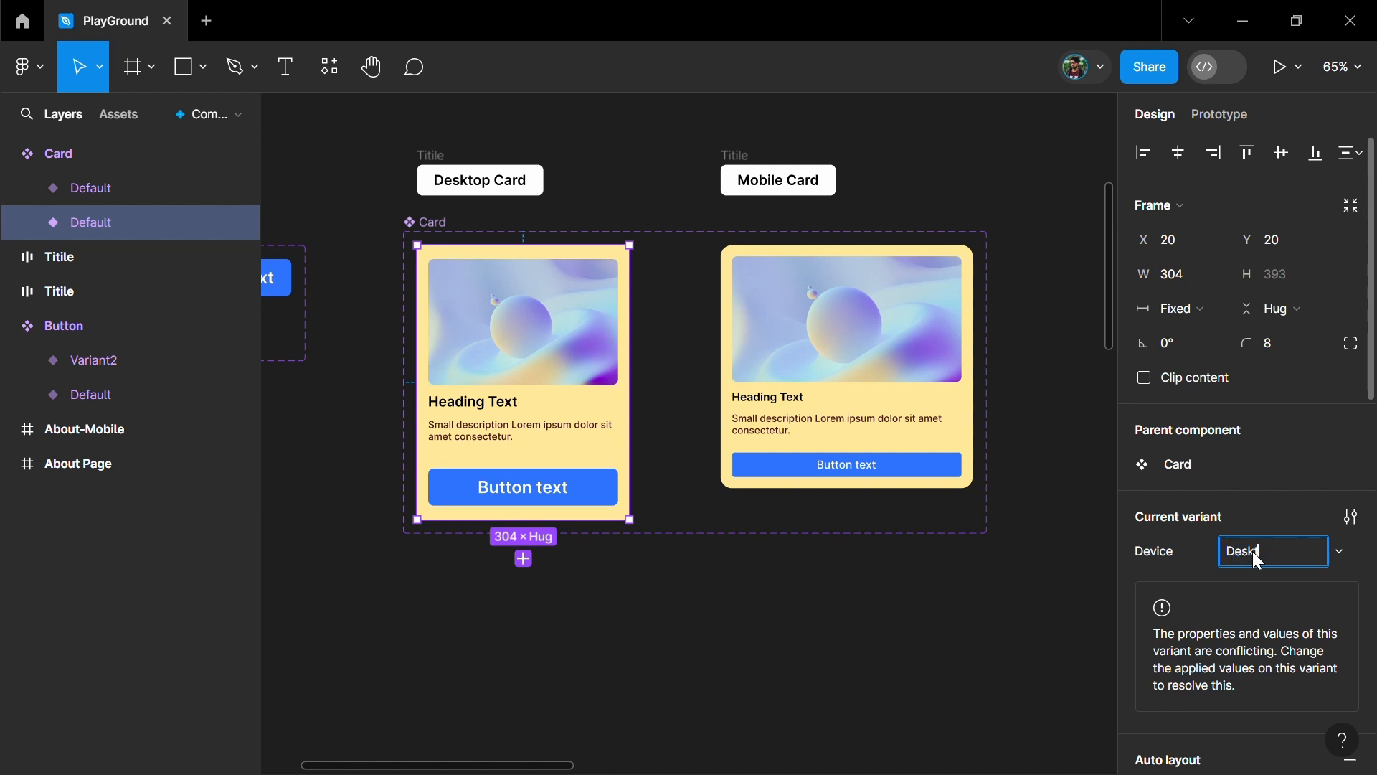
key("Return")
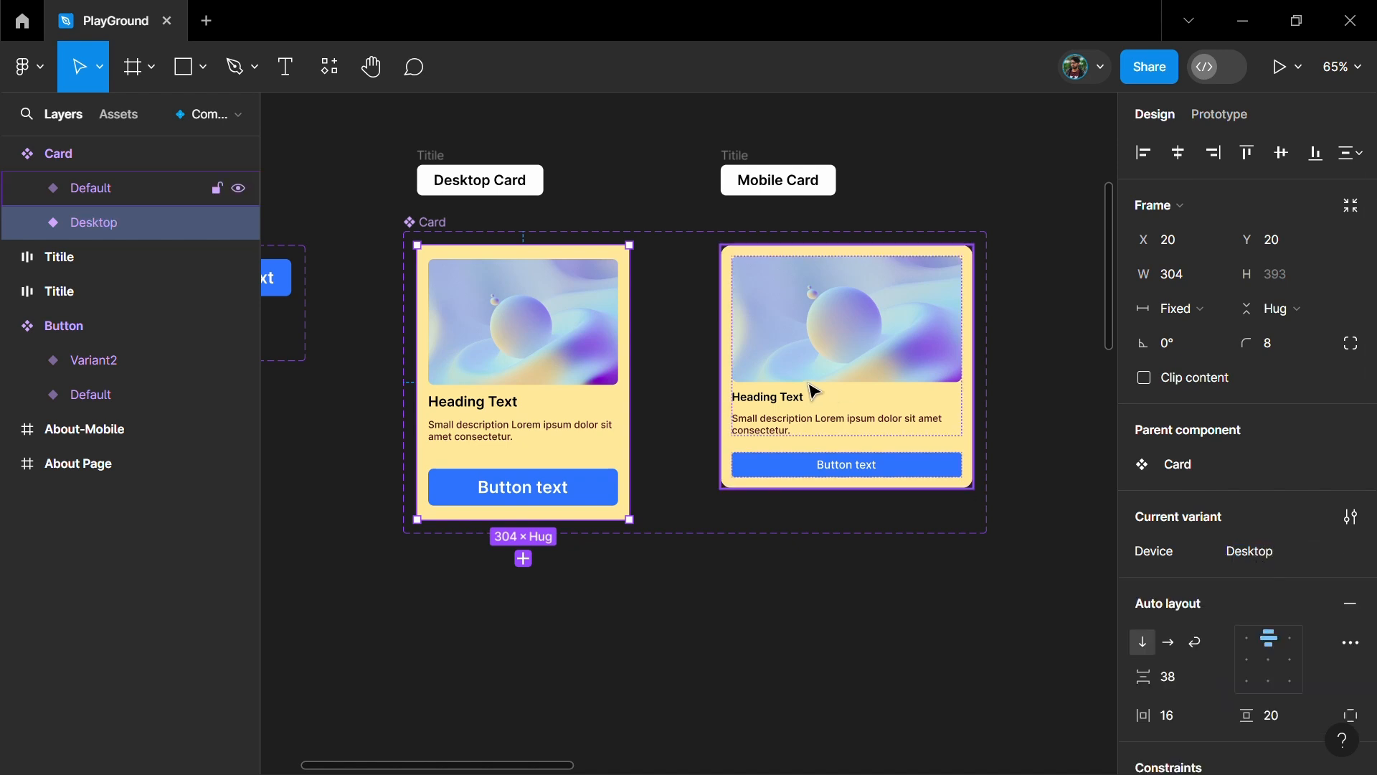
left_click(801, 361)
left_click(1278, 552)
type("Mobni")
key("BackSpace")
key("BackSpace")
type("ile")
key("Return")
left_click(1042, 488)
- Place an instance of the desktop card below the component set and test switching its Device property to Mobile
scroll(667, 310, "down", 3)
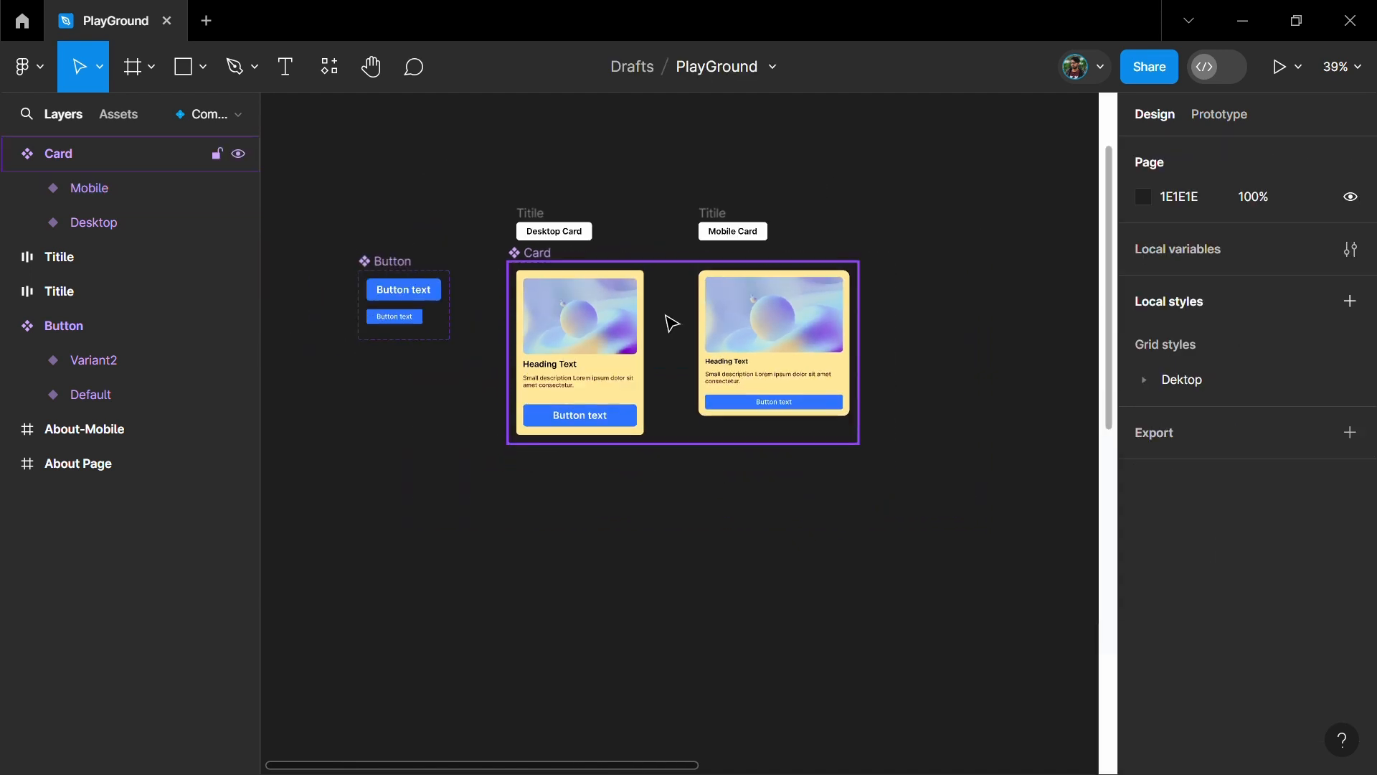
scroll(645, 309, "down", 1)
left_click(587, 305)
left_click_drag(578, 275, 707, 517)
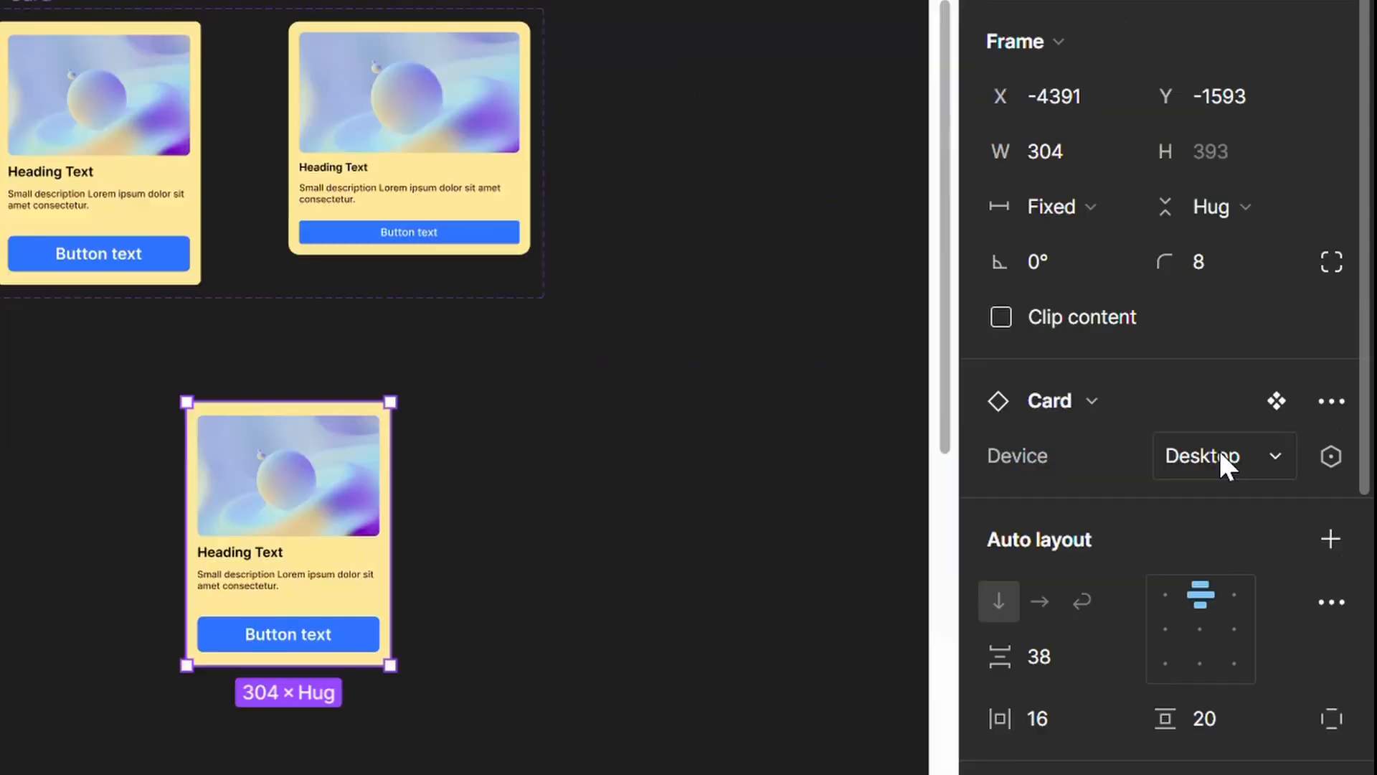
left_click(1270, 464)
left_click(1172, 416)
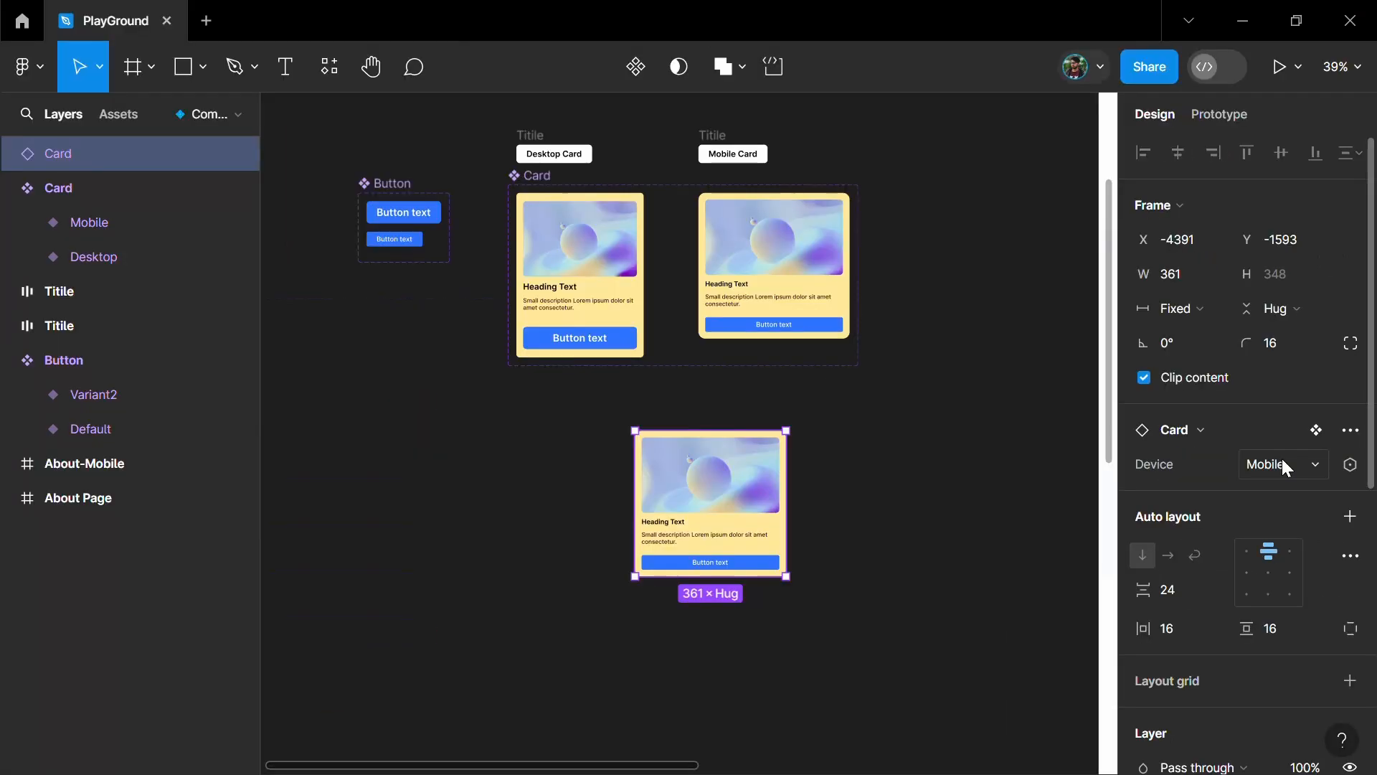
left_click(1212, 451)
left_click(1257, 487)
- Place four Desktop card instances in a row, 32 apart, under the Section heading of About Page
left_click_drag(422, 328, 787, 406)
left_click_drag(648, 502, 790, 502)
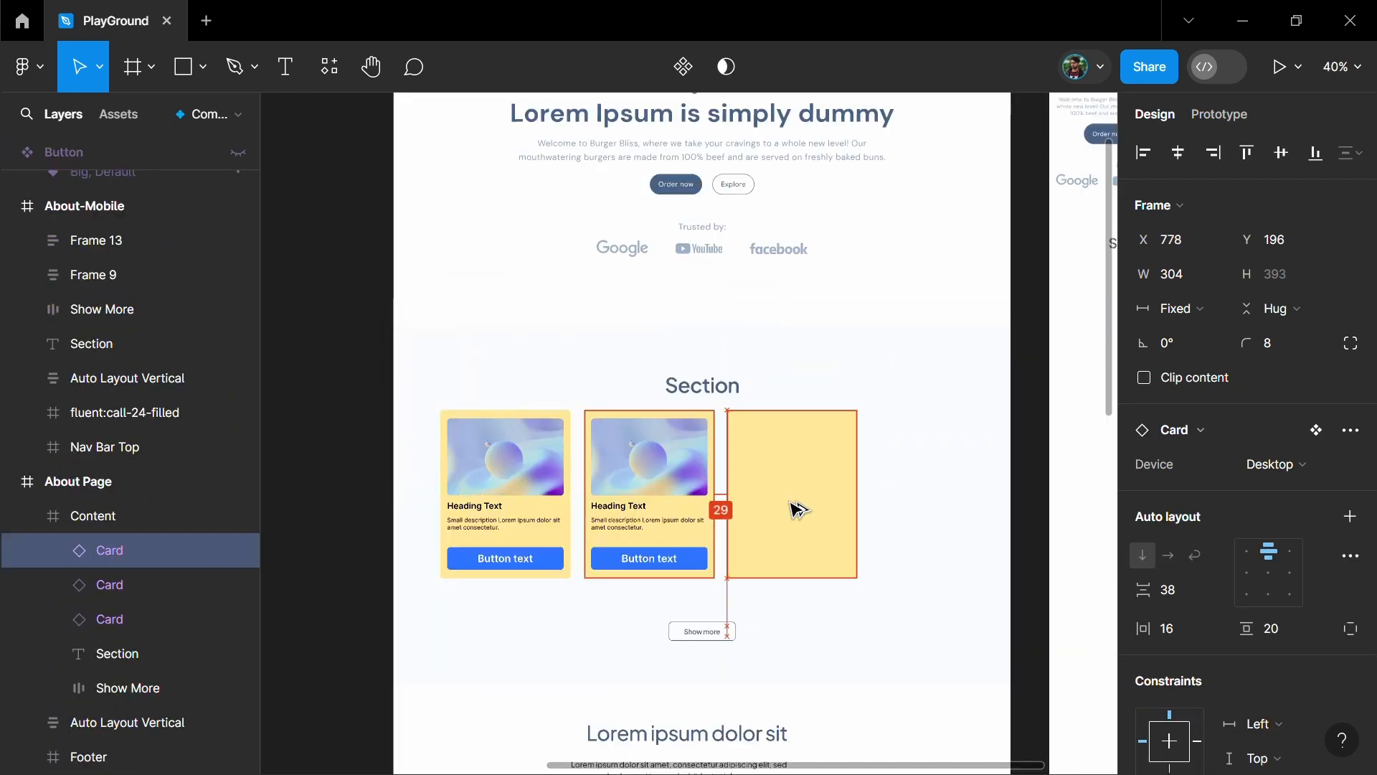
left_click_drag(786, 492, 928, 492)
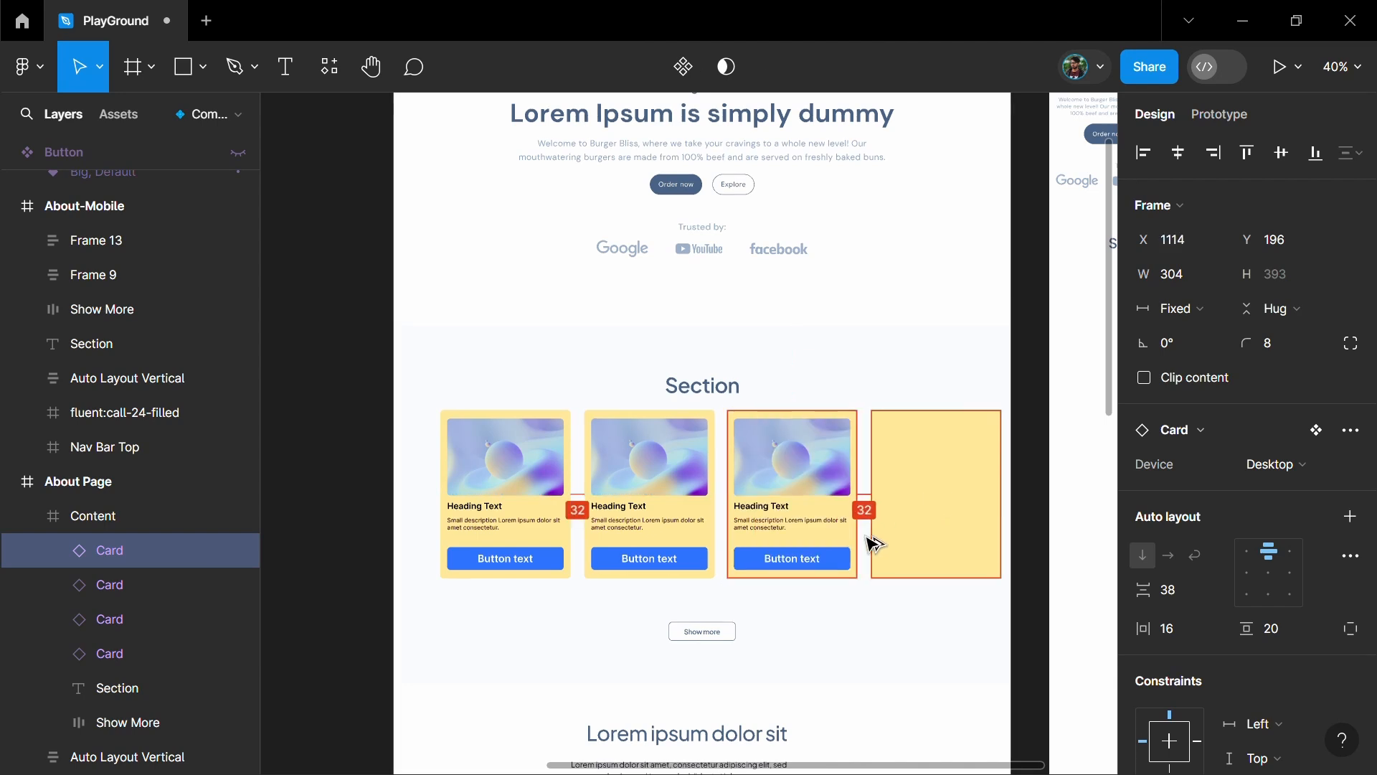
- Stack two card instances under the Section heading of About-Mobile and set their Device property to Mobile
left_click_drag(690, 456, 831, 360)
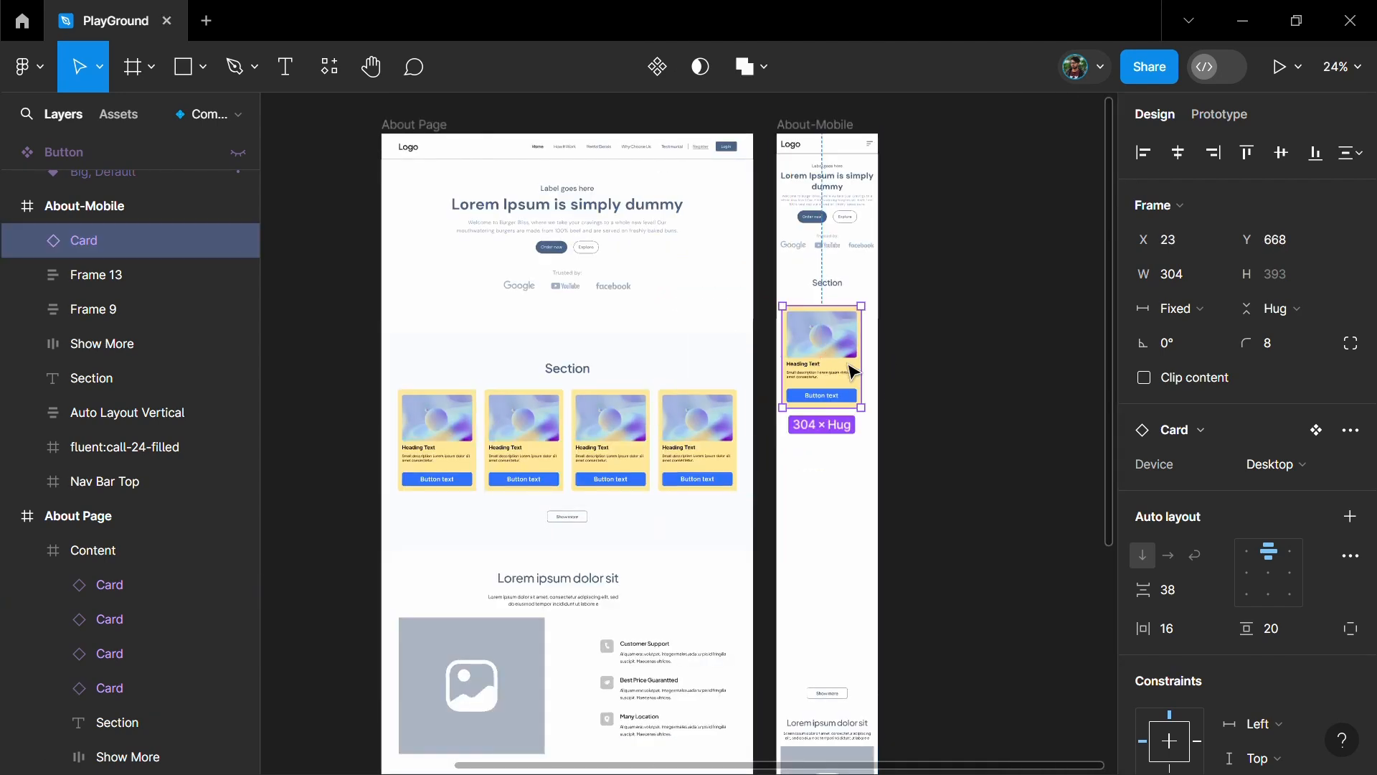
left_click_drag(818, 379, 823, 497)
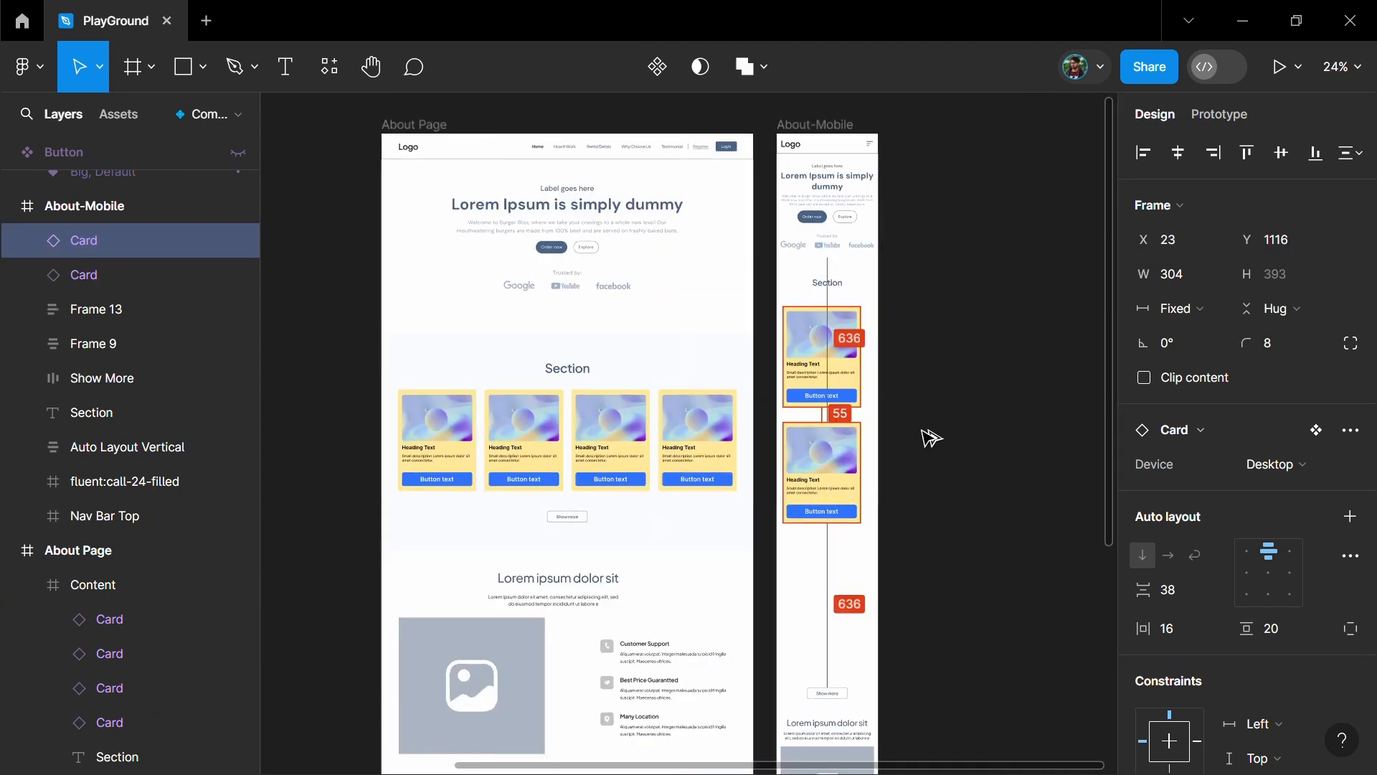
left_click(841, 364, "shift")
left_click(1308, 498)
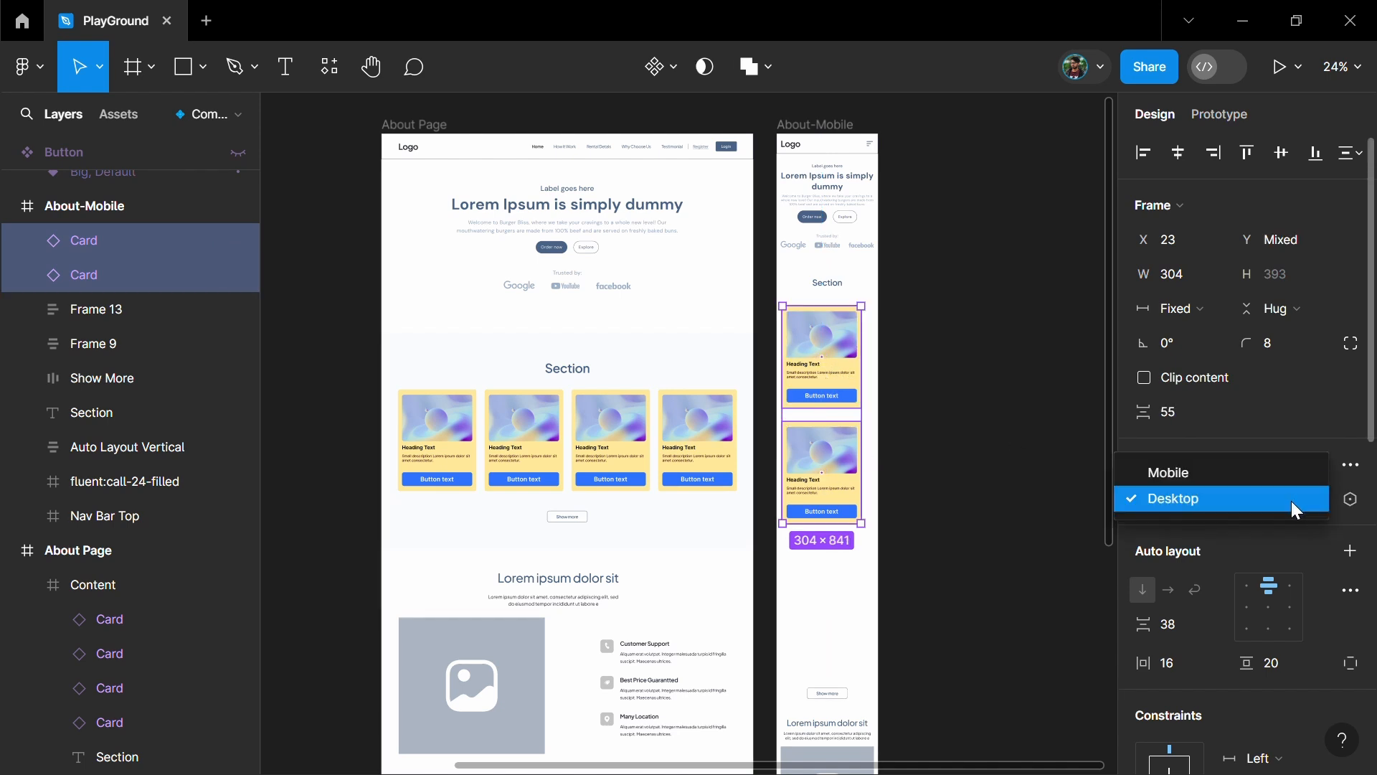
key("Return")
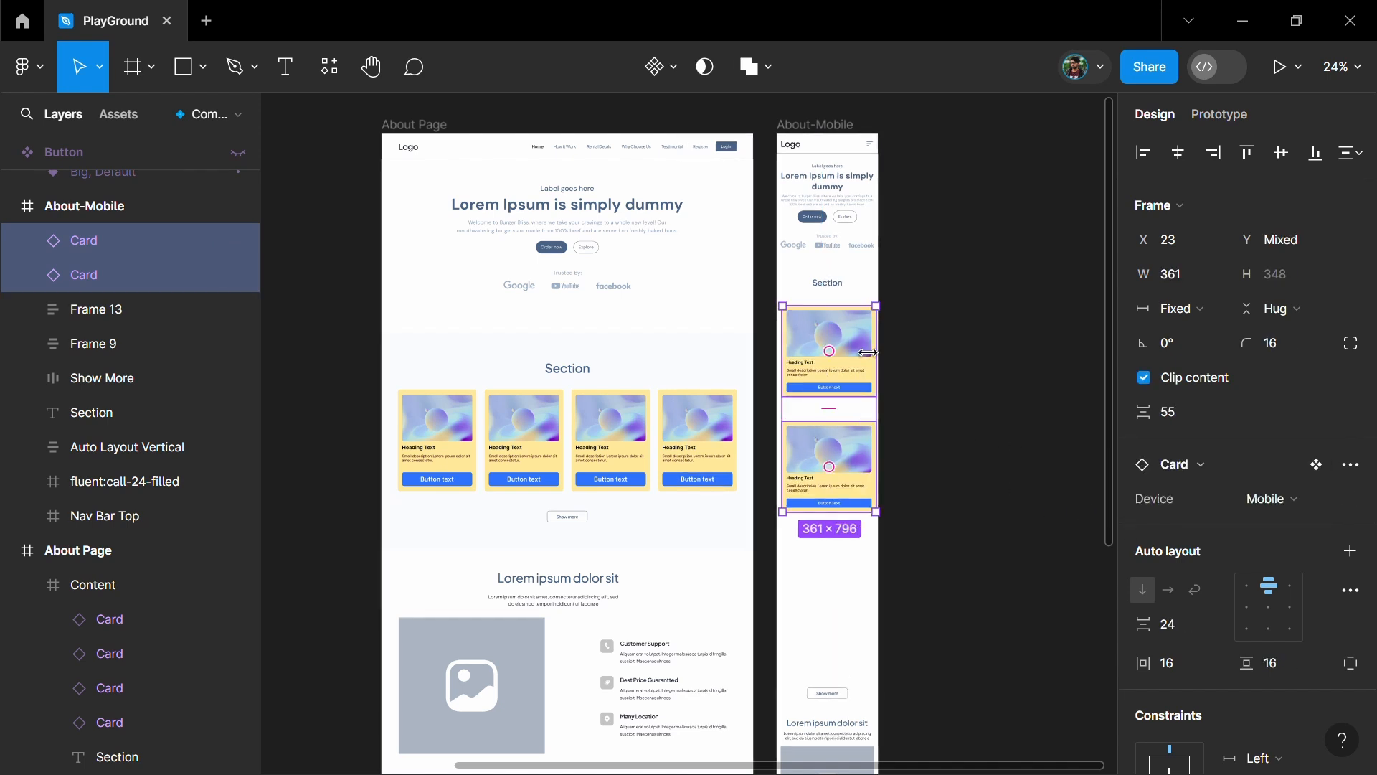
- Set the vertical spacing between the two About-Mobile cards to 24 and duplicate them downward into a stack of four
scroll(866, 373, "up", 3, "ctrl")
scroll(932, 405, "right", 1)
left_click(1184, 412)
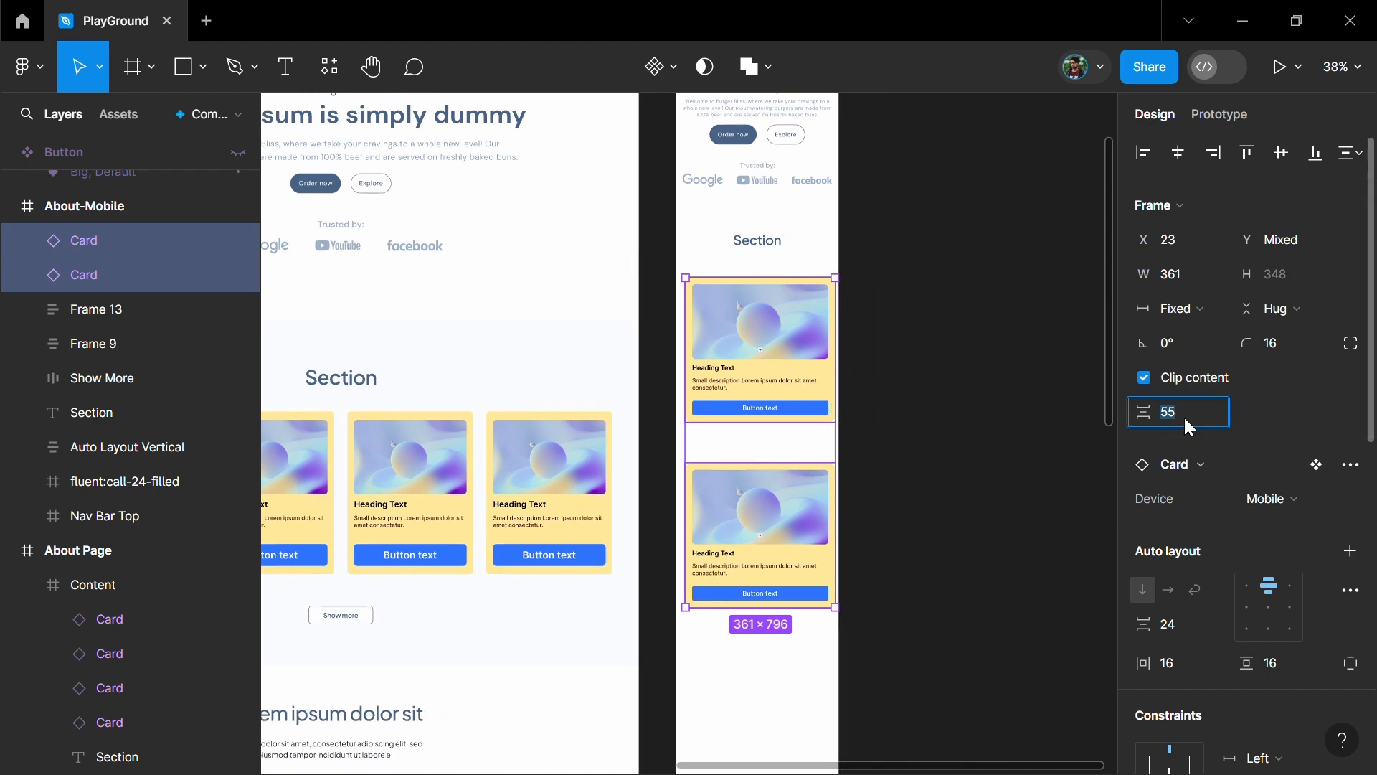
type("24")
key("Return")
left_click_drag(788, 369, 789, 523)
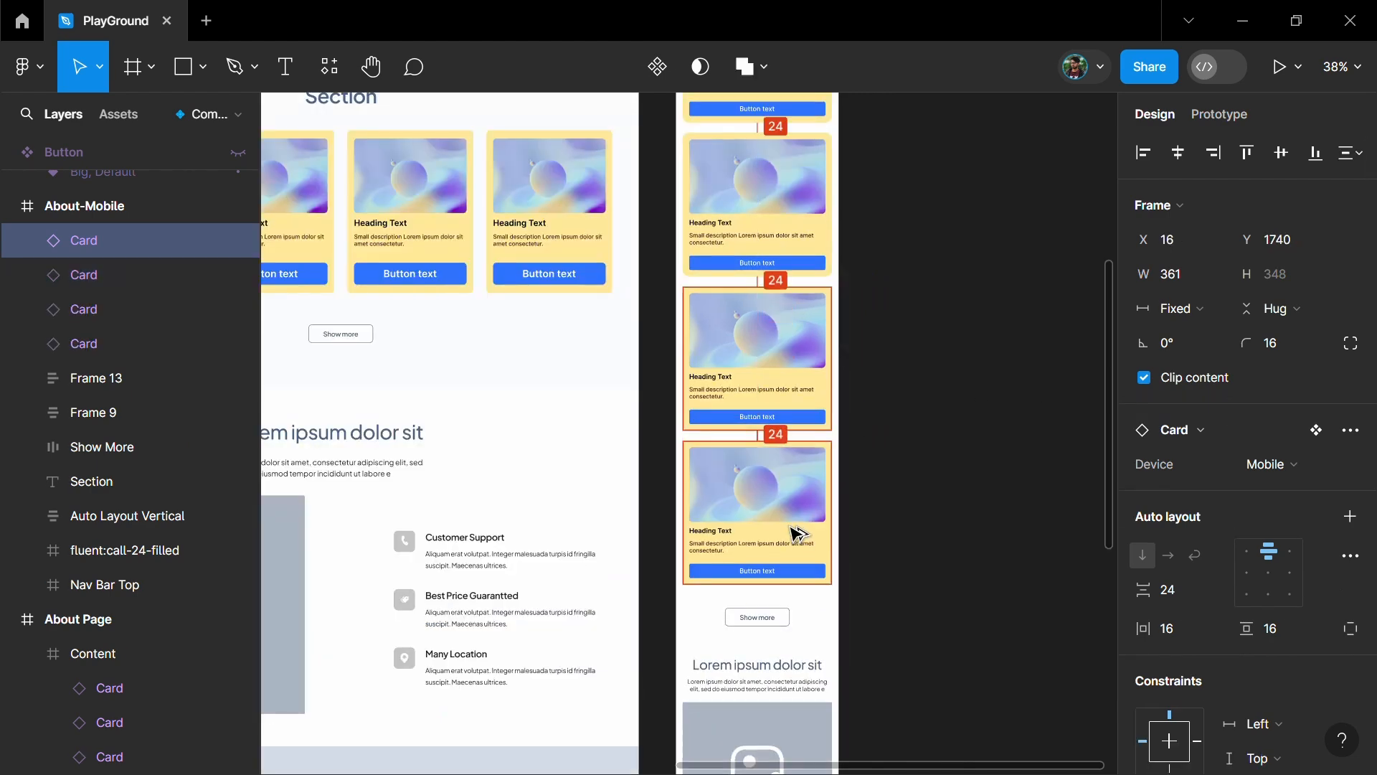
left_click_drag(789, 524, 789, 524)
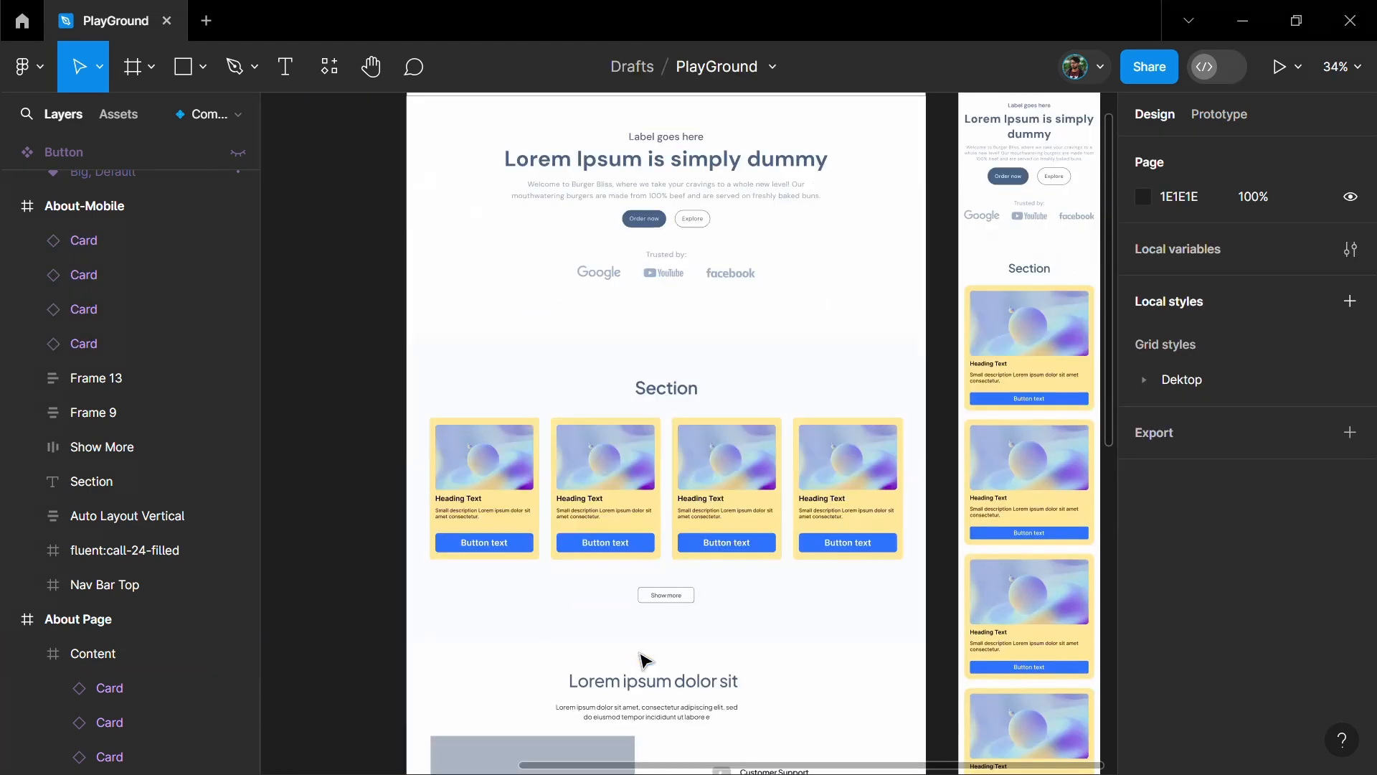
- Rename the Button component set's variant property as Size
scroll(646, 648, "up", 2, "ctrl")
scroll(646, 648, "down", 3, "ctrl")
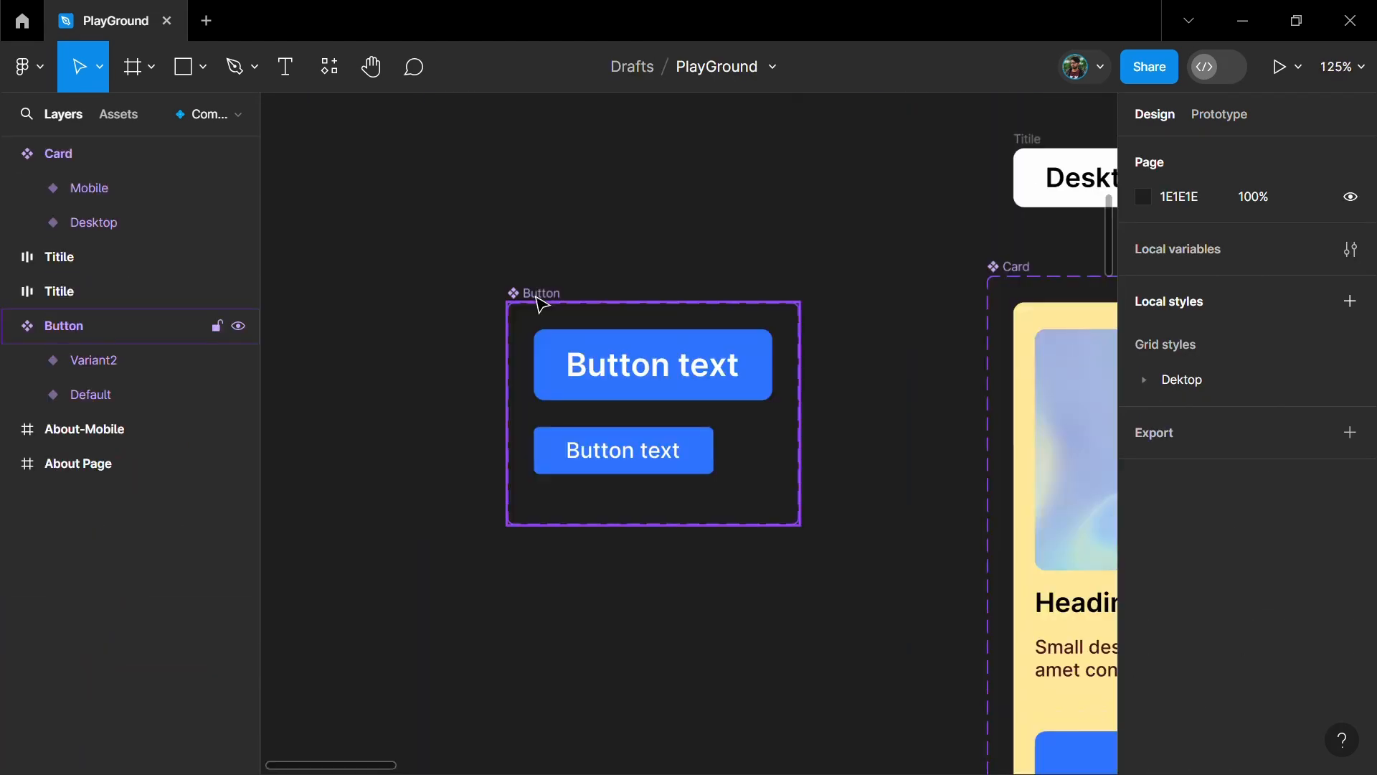
left_click(538, 296)
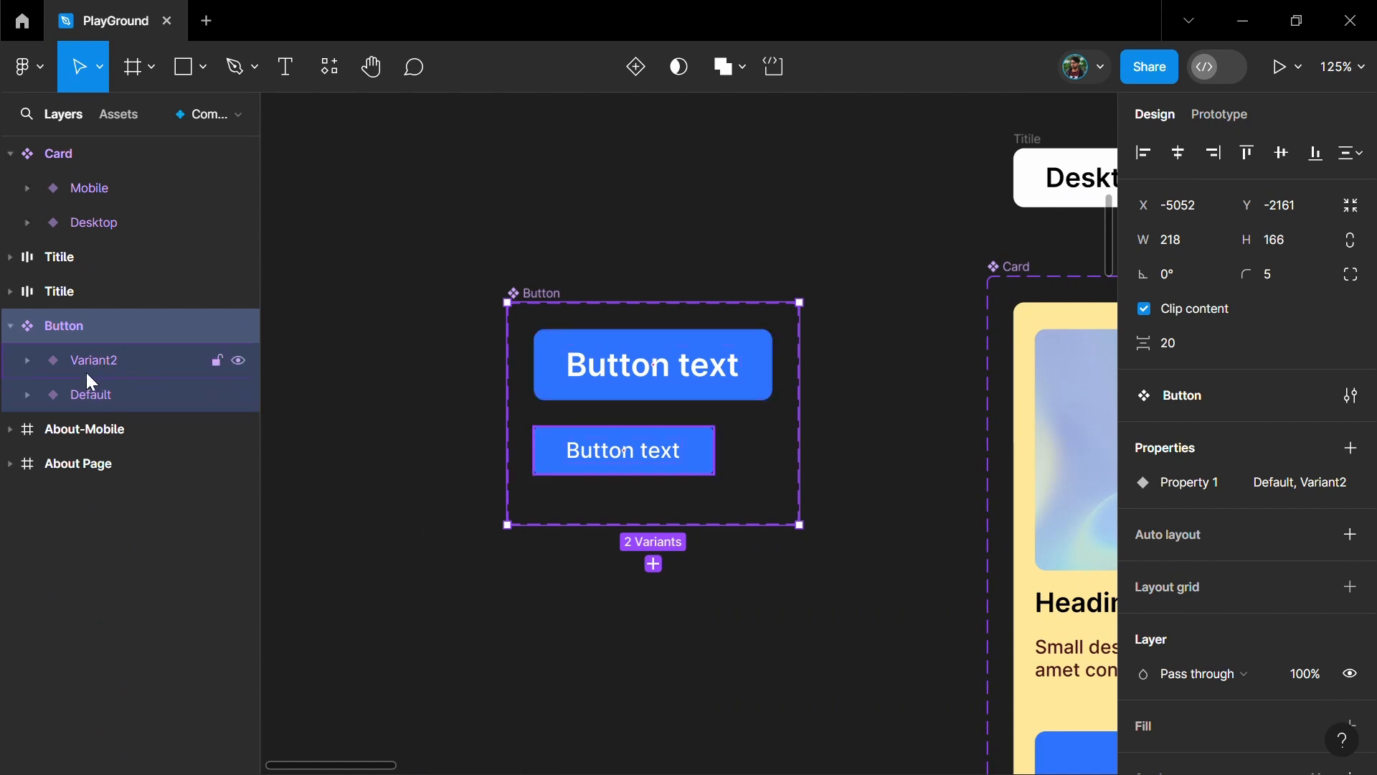
left_click(721, 398)
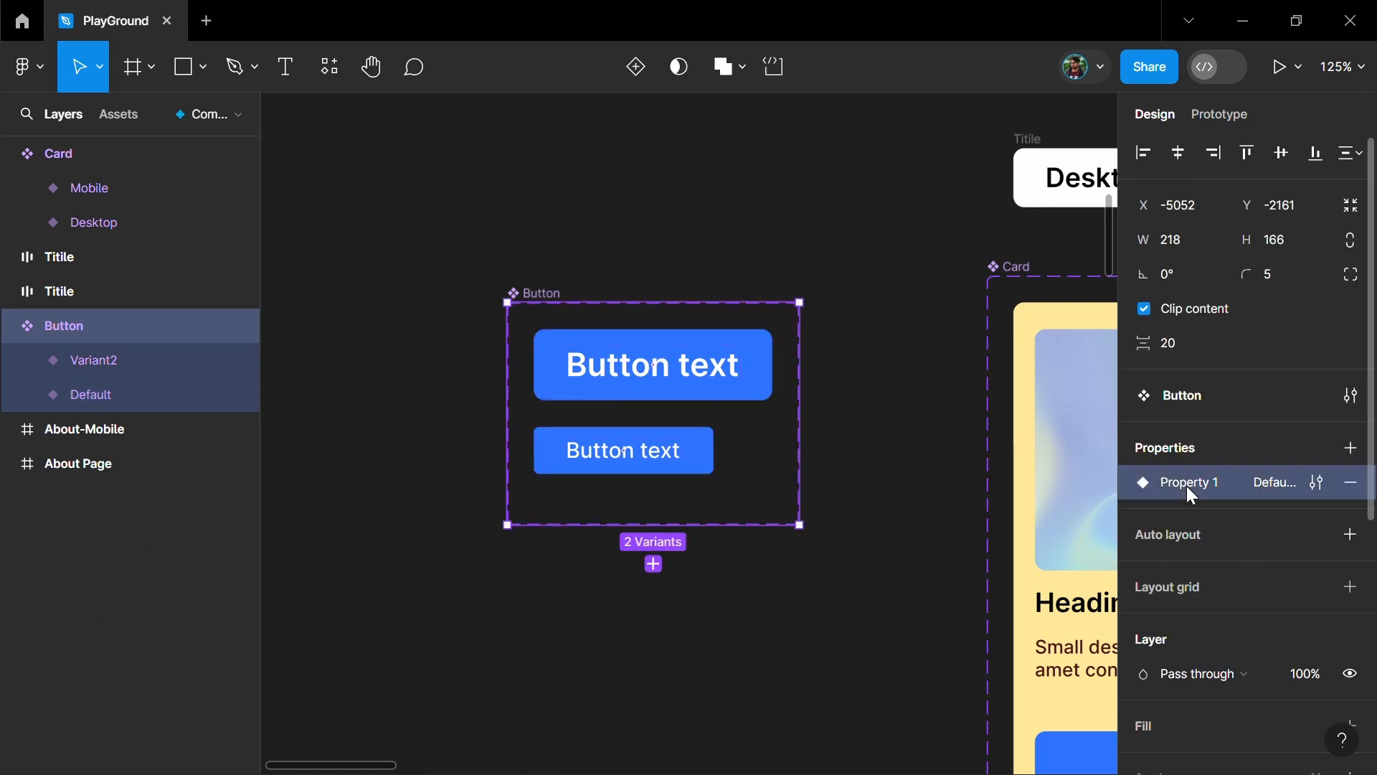
double_click(1187, 486)
type("Size")
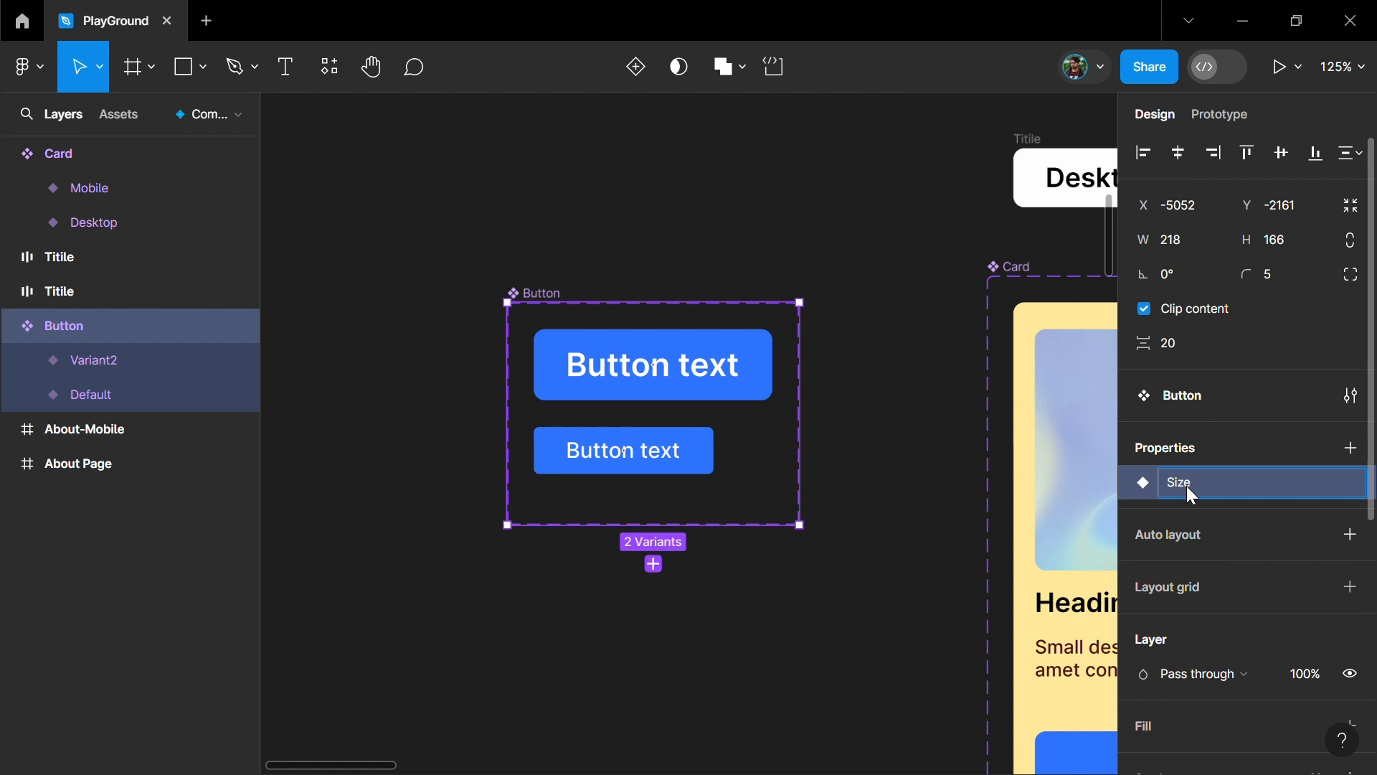
key("Return")
- Set the Size value to Big for the large button variant and Small for the small button variant
left_click(713, 400)
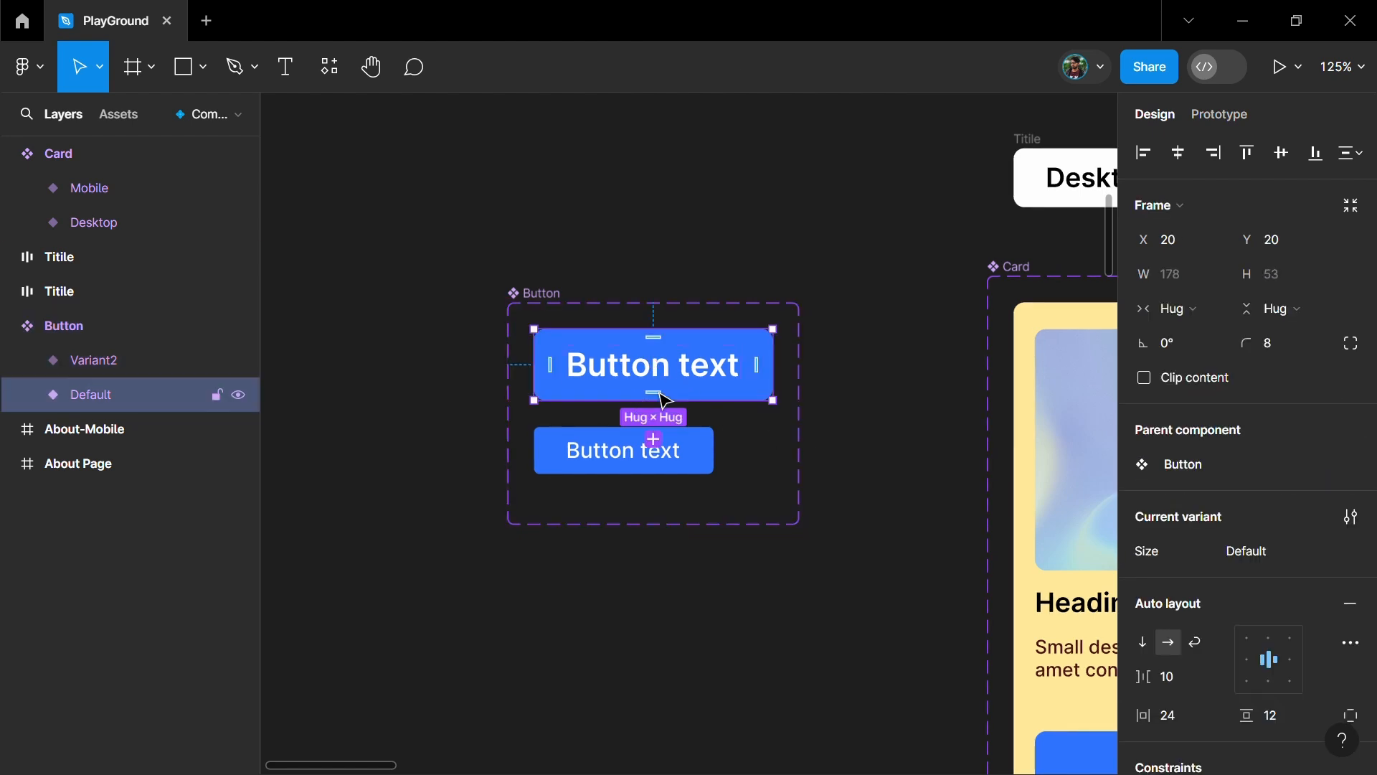
left_click(1264, 567)
type("Big")
key("Return")
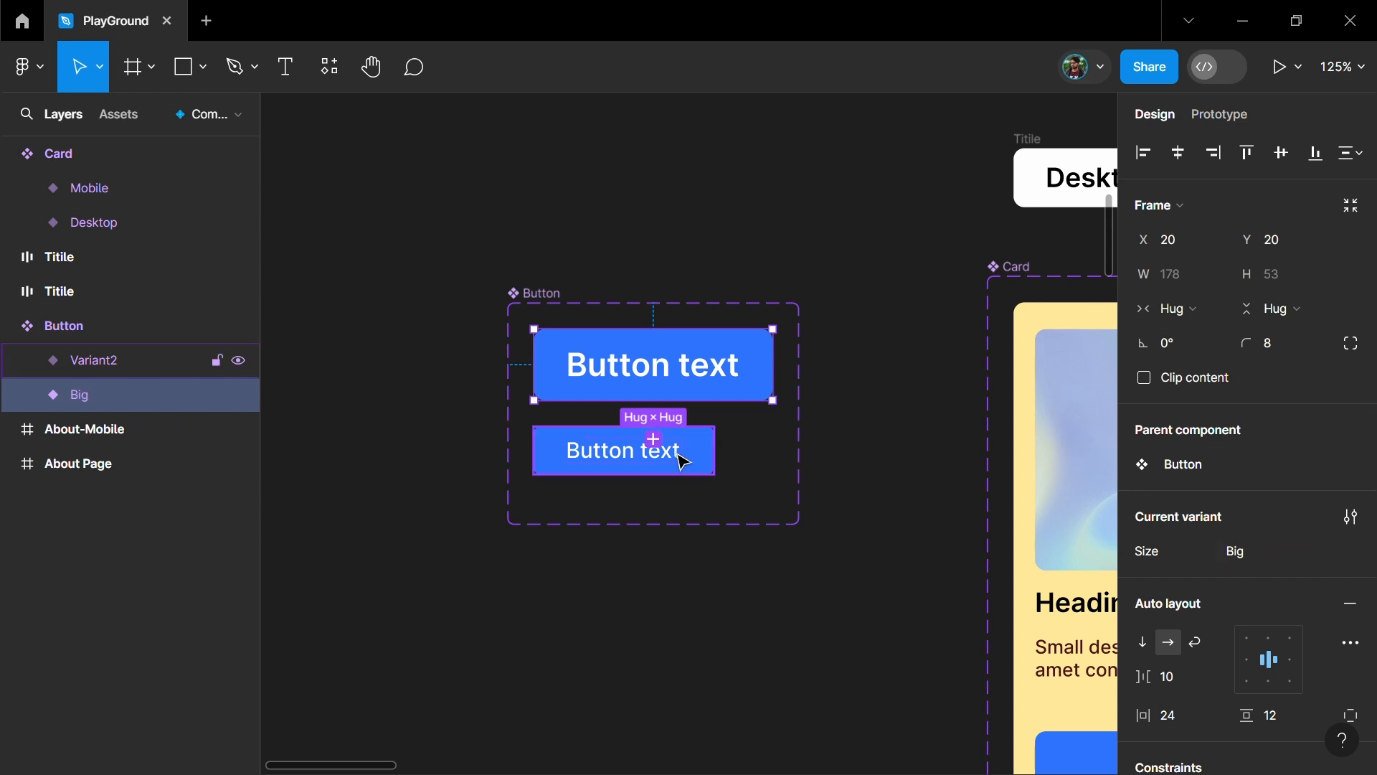
left_click(678, 456)
left_click(1264, 552)
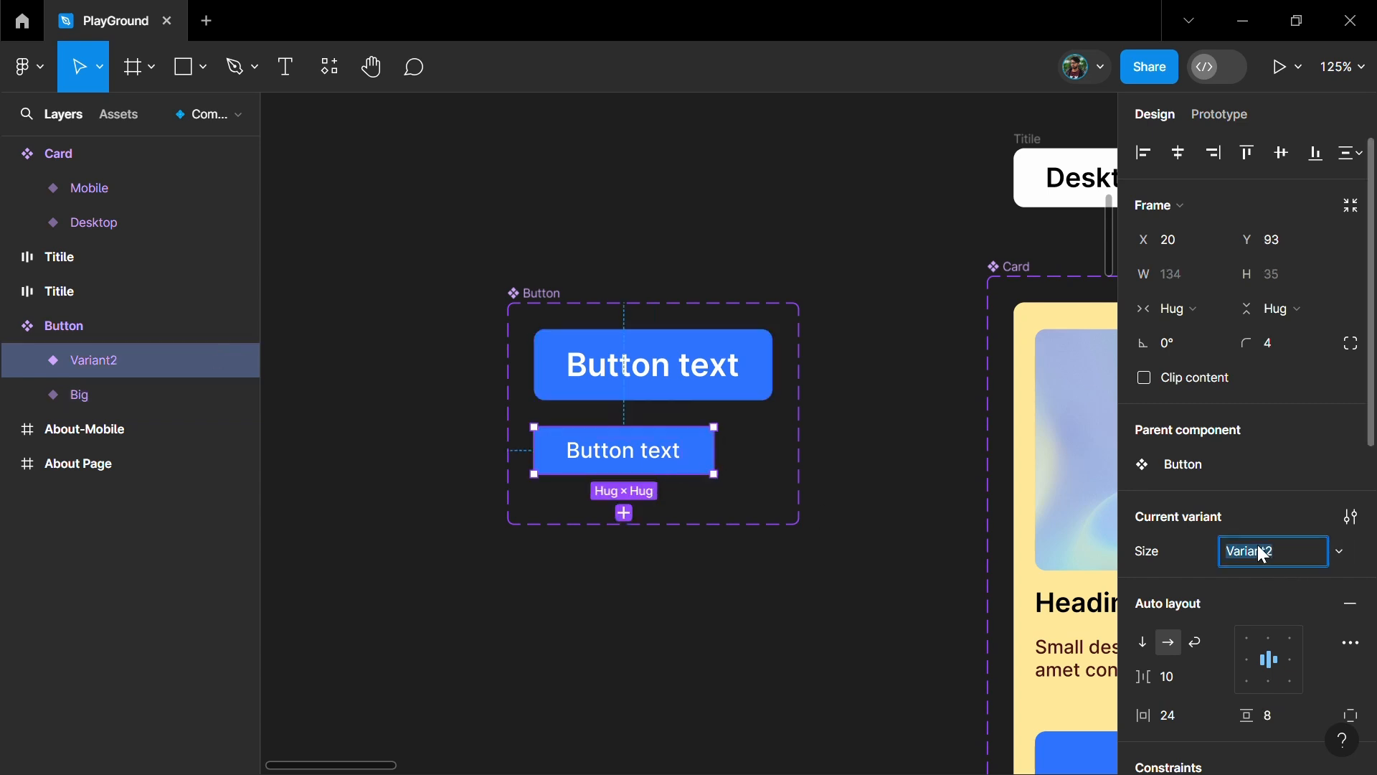
key("Return")
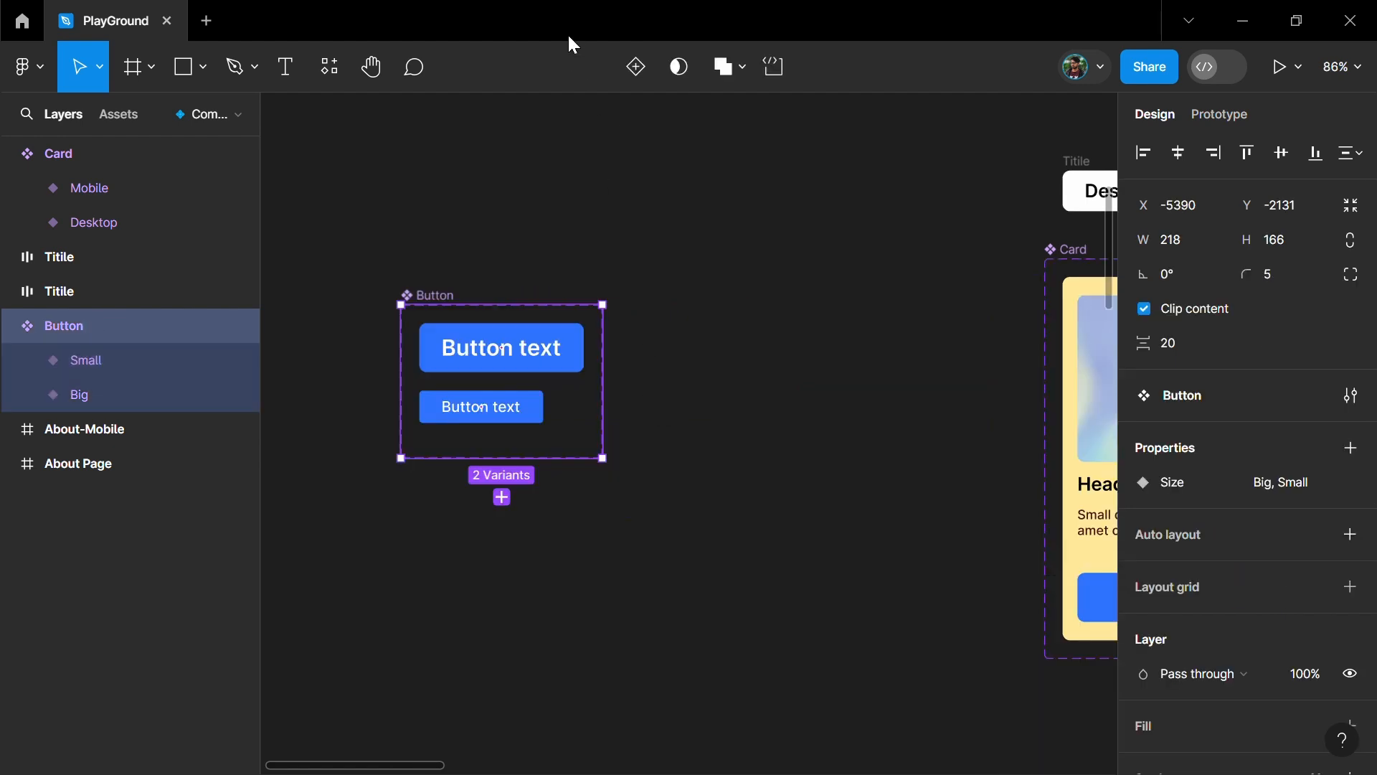
key("Escape")
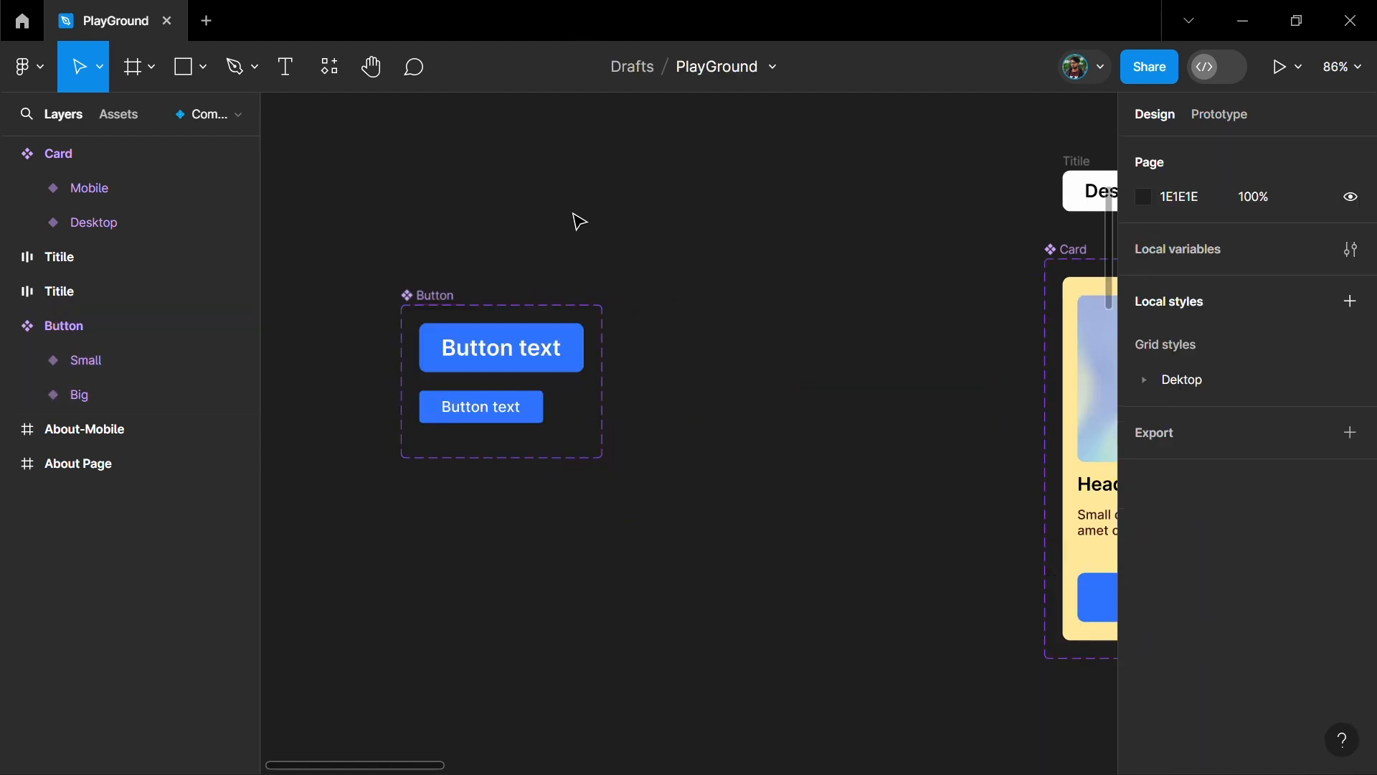
- Try adding copies of the Big and Small button variants and darkening the Big copy's fill to an HSL lightness of 49
left_click(537, 366)
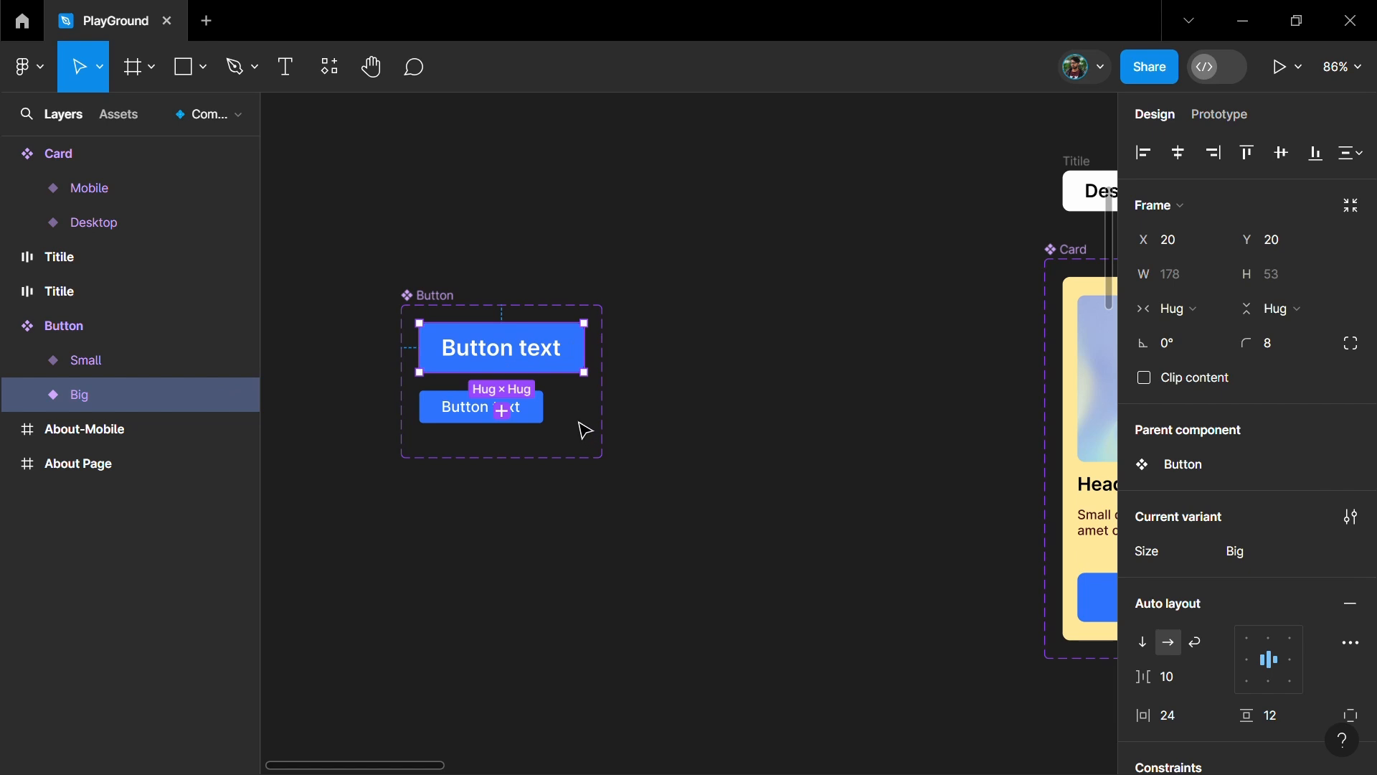
left_click(502, 411)
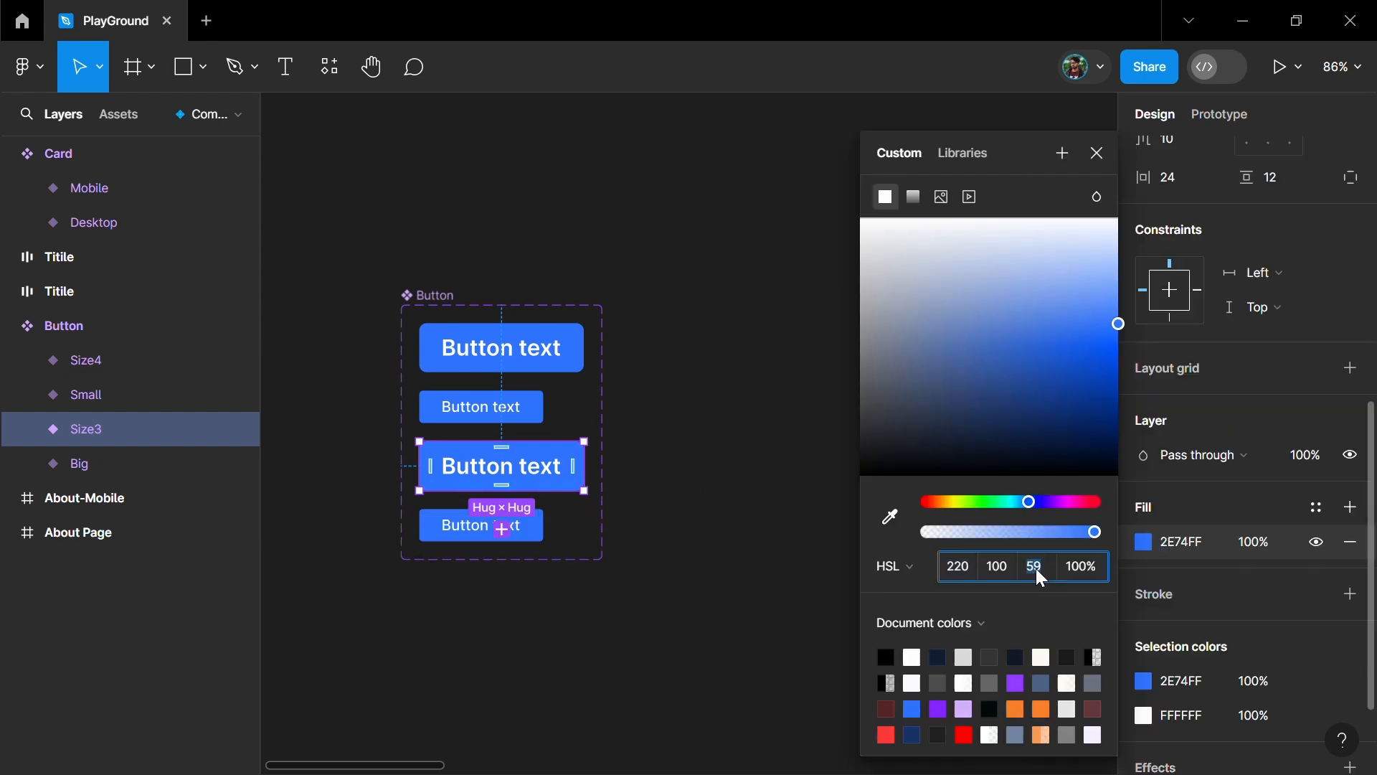
key("Down")
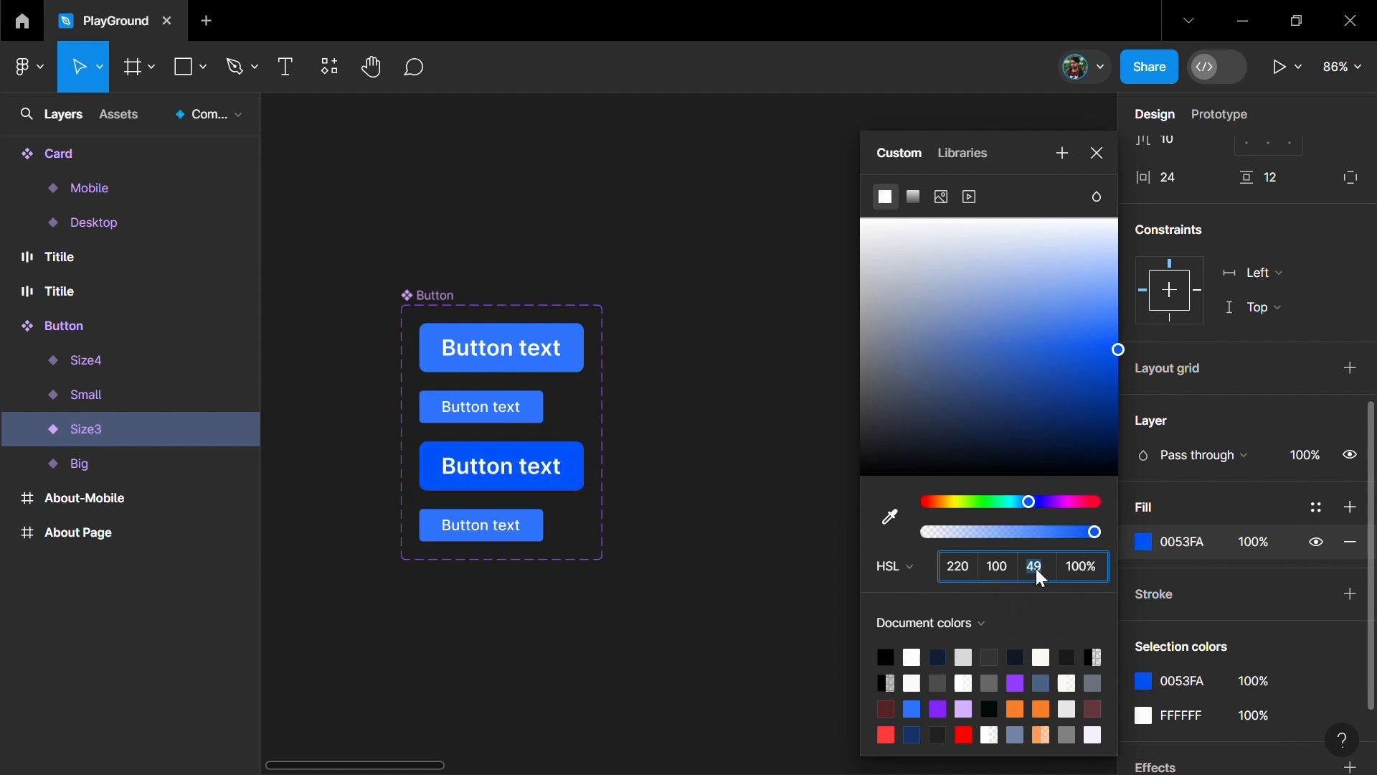
key("shift+Down")
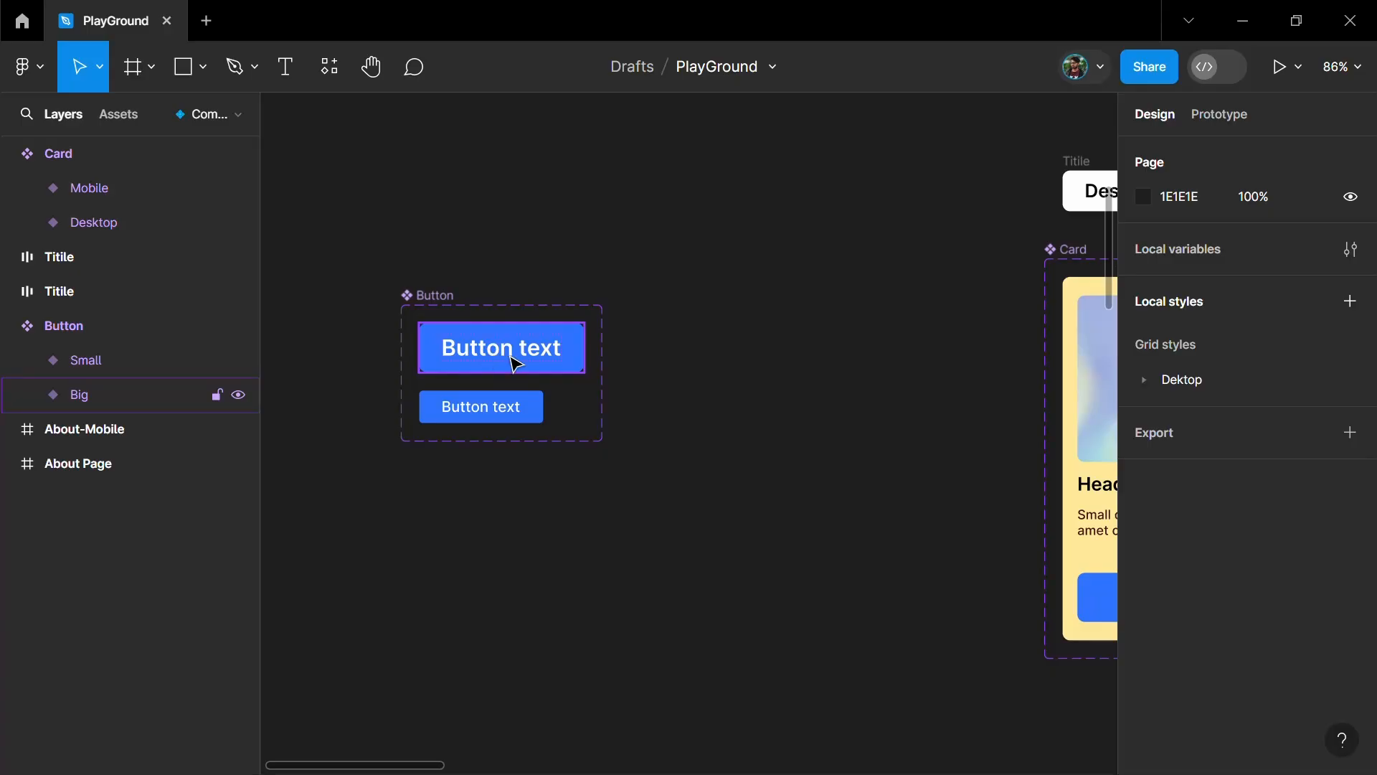
- Add three more variants copied from the Big button to the Button component set and select the Small variant
left_click(476, 368)
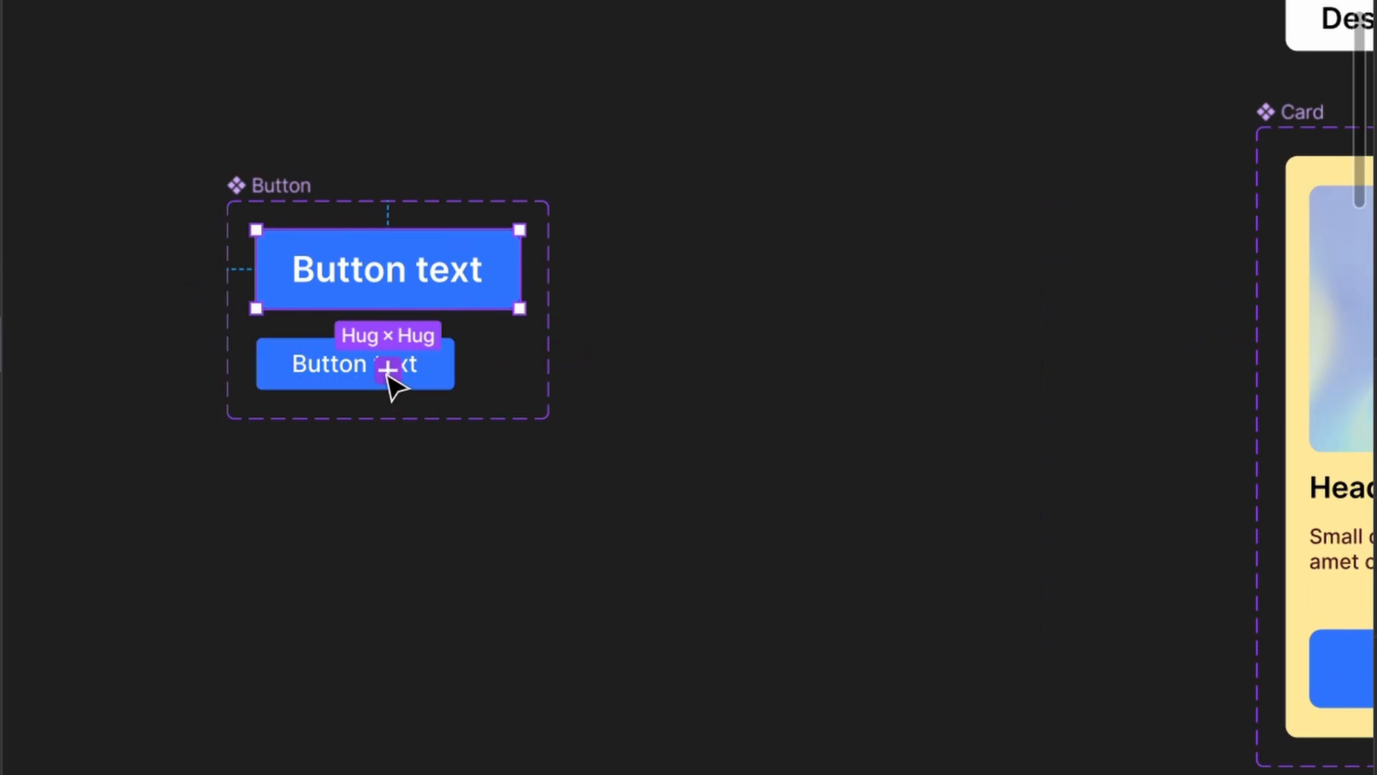
key("ctrl+d")
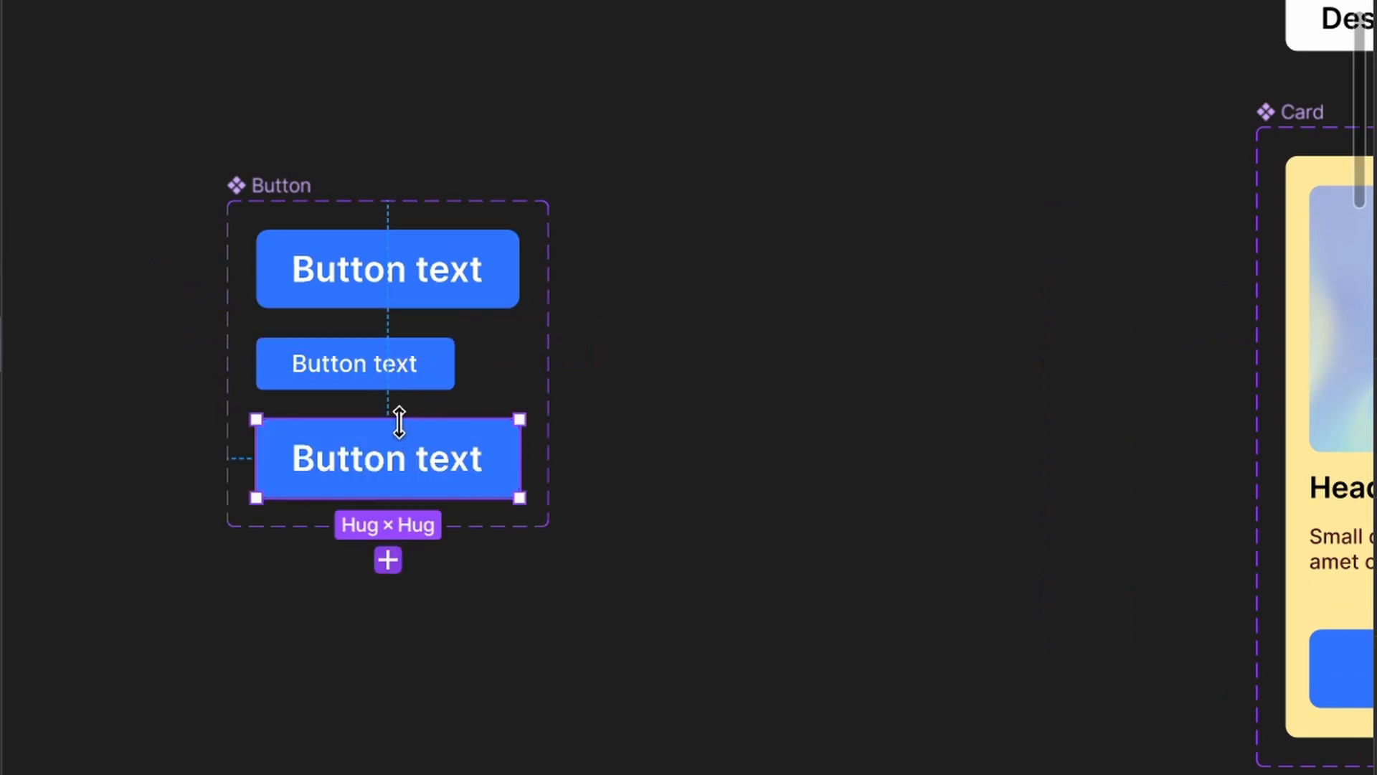
left_click(388, 559)
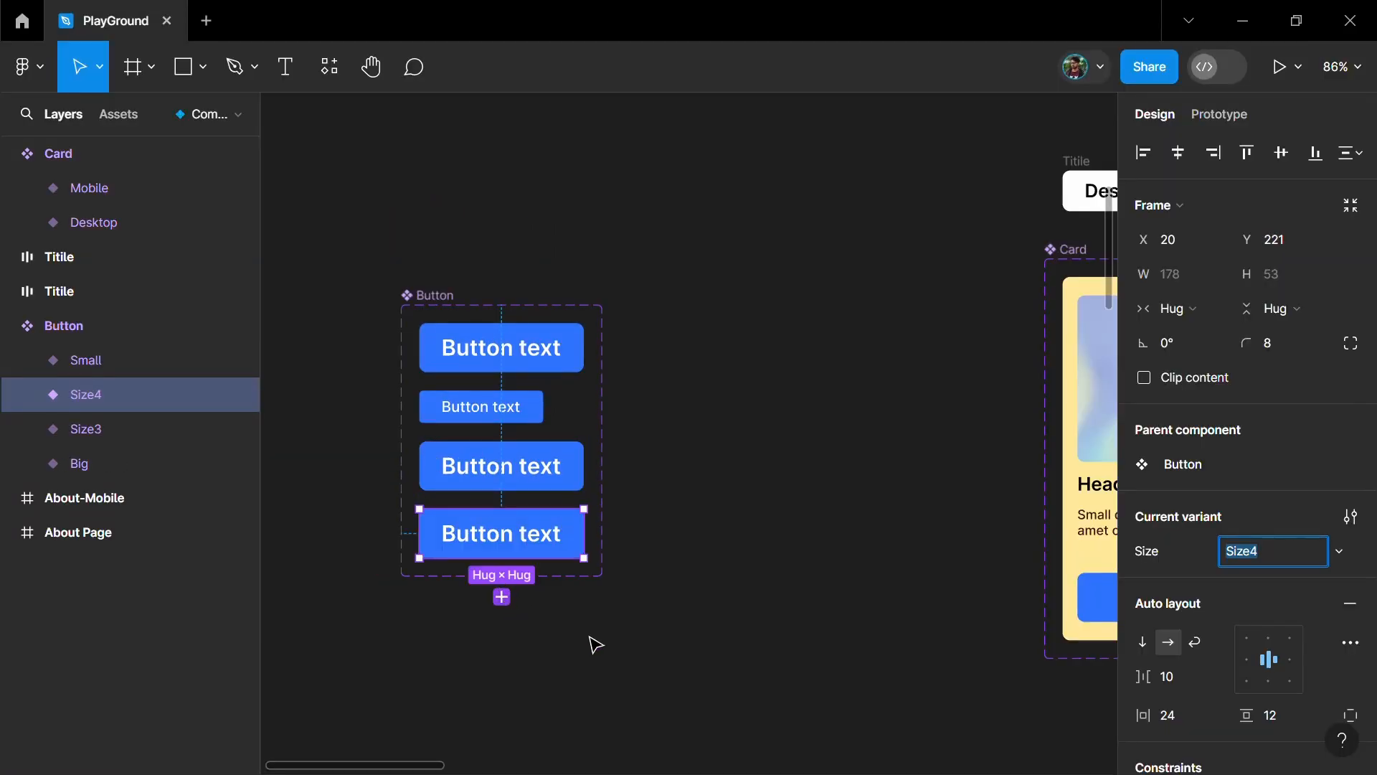
key("ctrl+d")
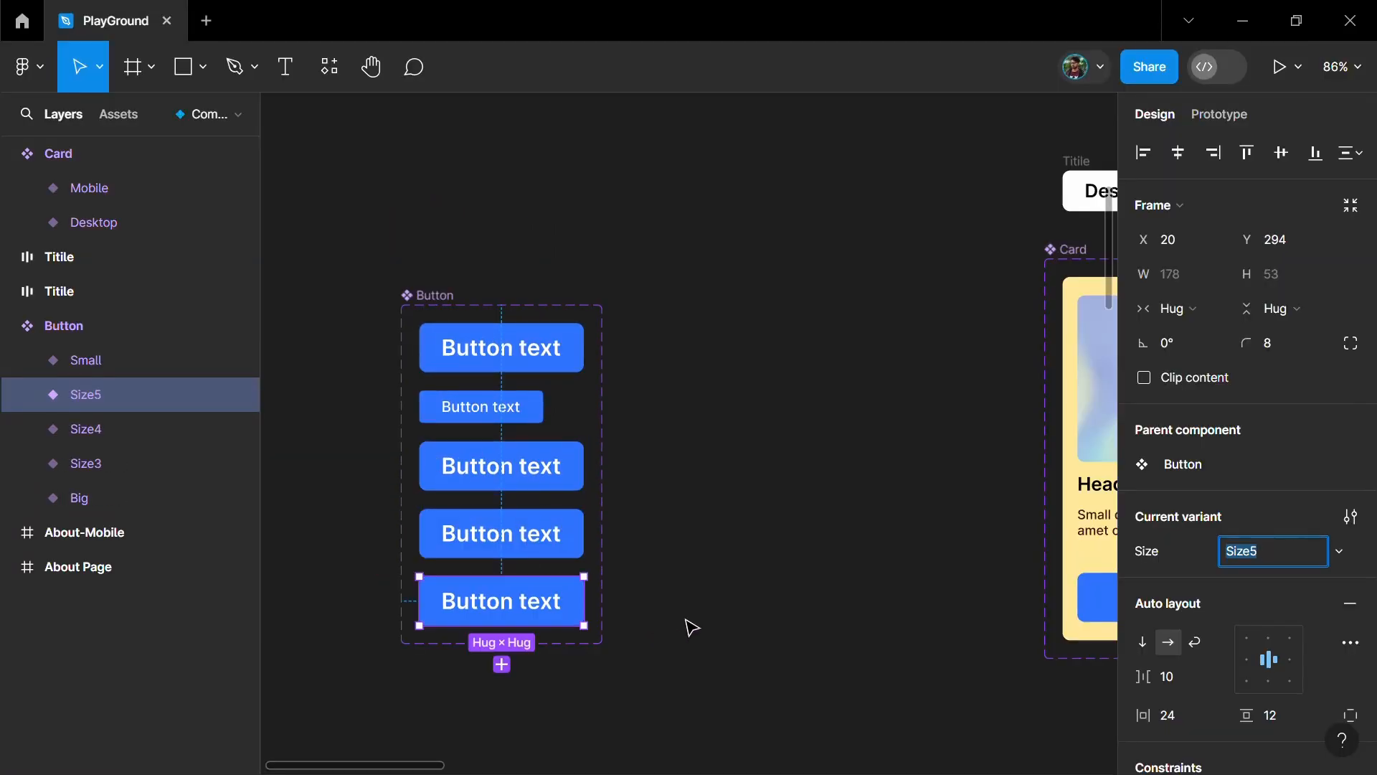
left_click(547, 421)
scroll(647, 385, "down", 3)
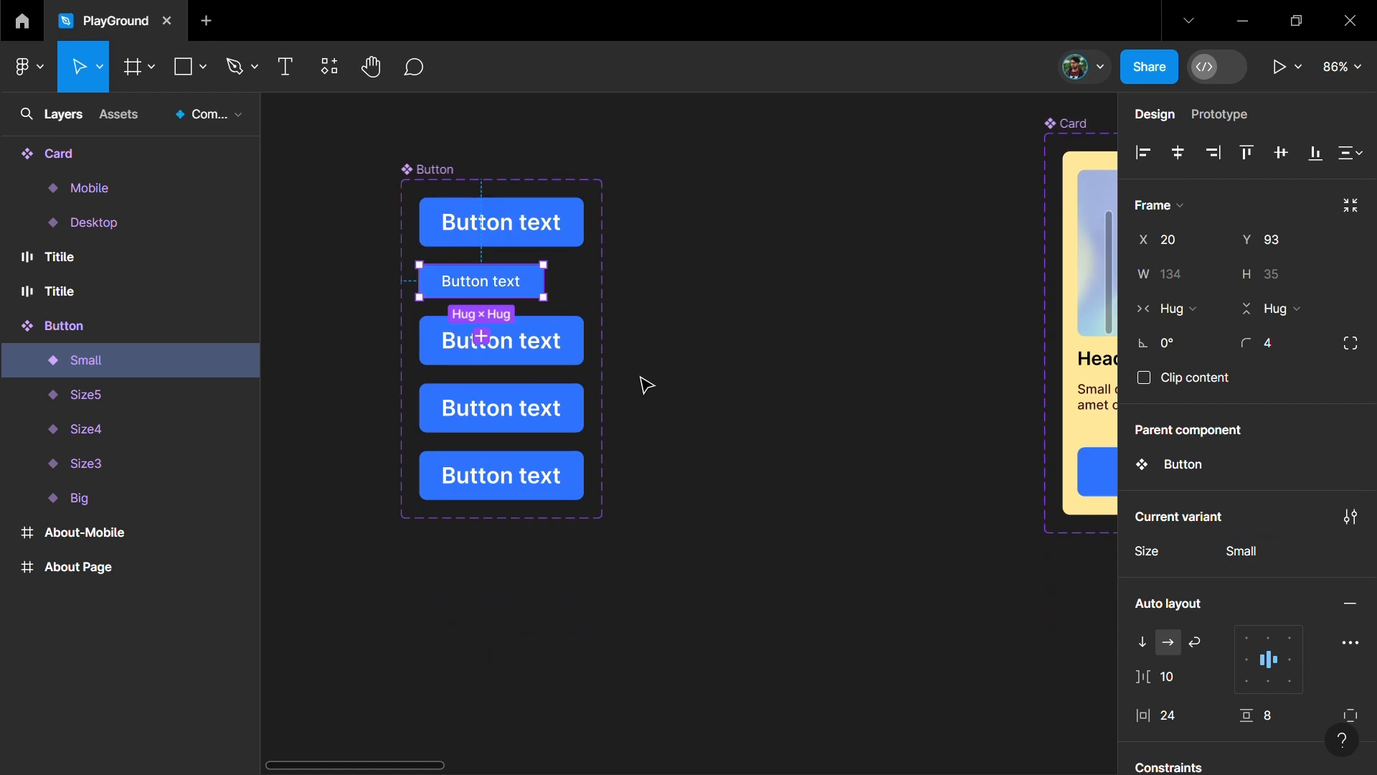
- Add three more variants copied from the Small button to the Button component set
key("ctrl+d")
key("ctrl+d")
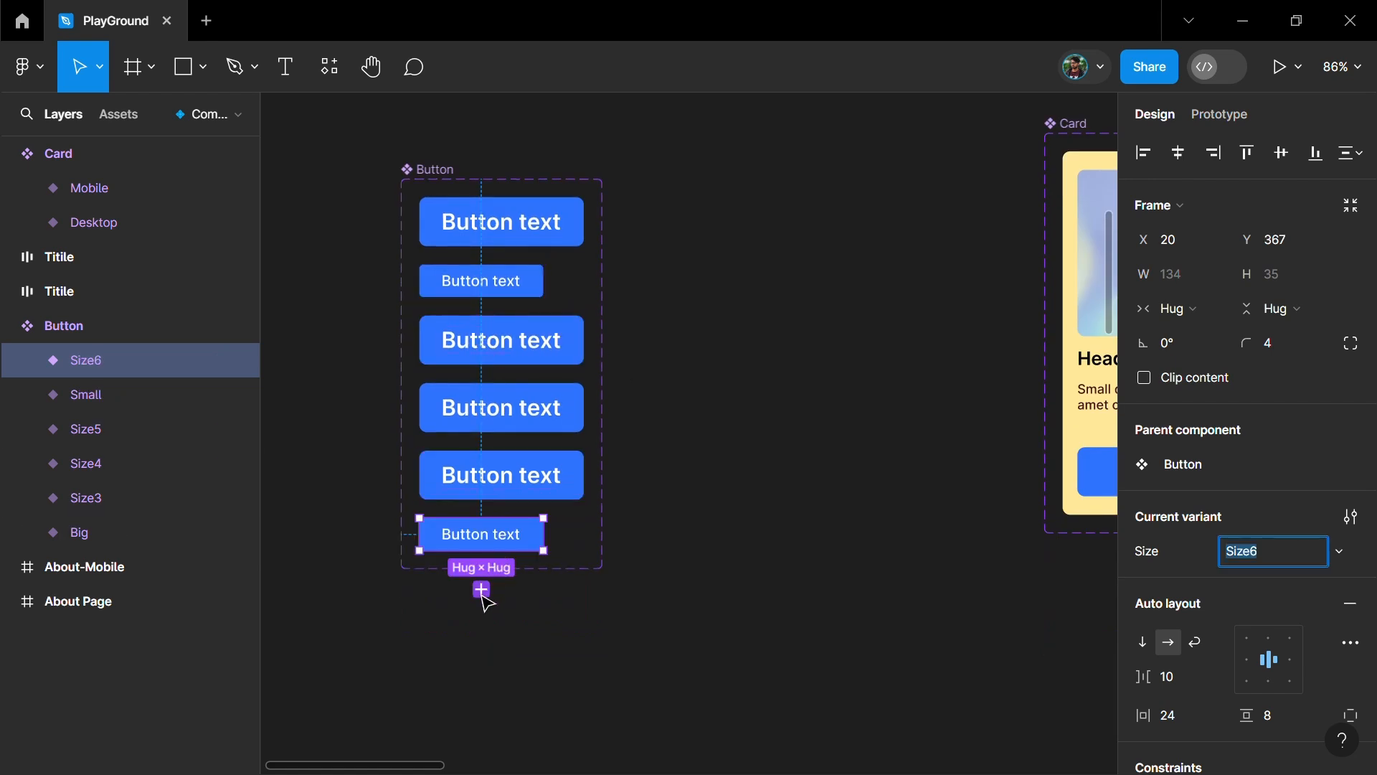
key("ctrl+d")
- Enlarge the Button component set and arrange its variants in two rows of four, with the large buttons above the small ones
left_click(523, 279)
left_click(531, 340, "shift")
left_click(539, 416, "shift")
left_click(517, 475, "shift")
scroll(482, 301, "up", 3, "ctrl")
left_click_drag(480, 308, 503, 566)
left_click(710, 366)
scroll(710, 366, "down", 1)
scroll(332, 345, "down", 4, "ctrl")
left_click(396, 169)
left_click_drag(543, 301, 721, 235)
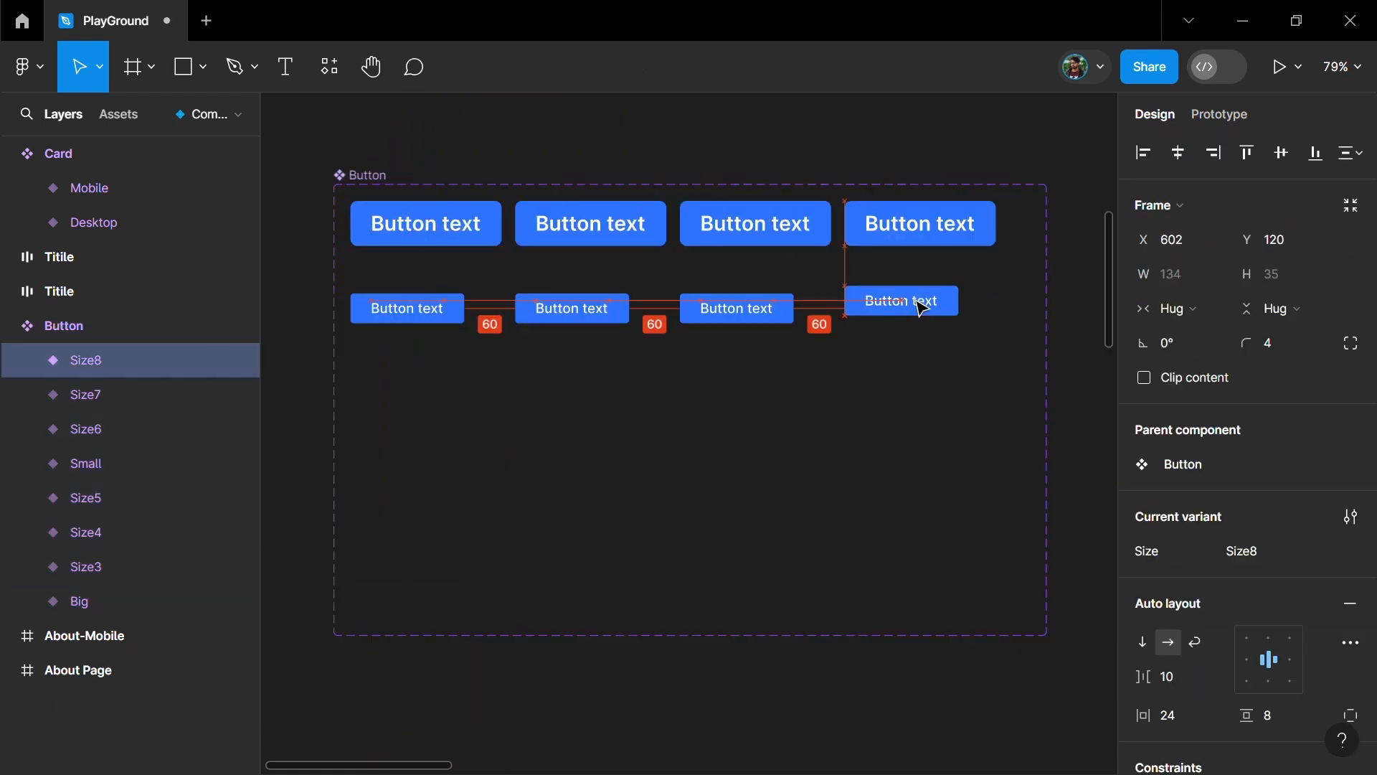
left_click_drag(919, 304, 919, 308)
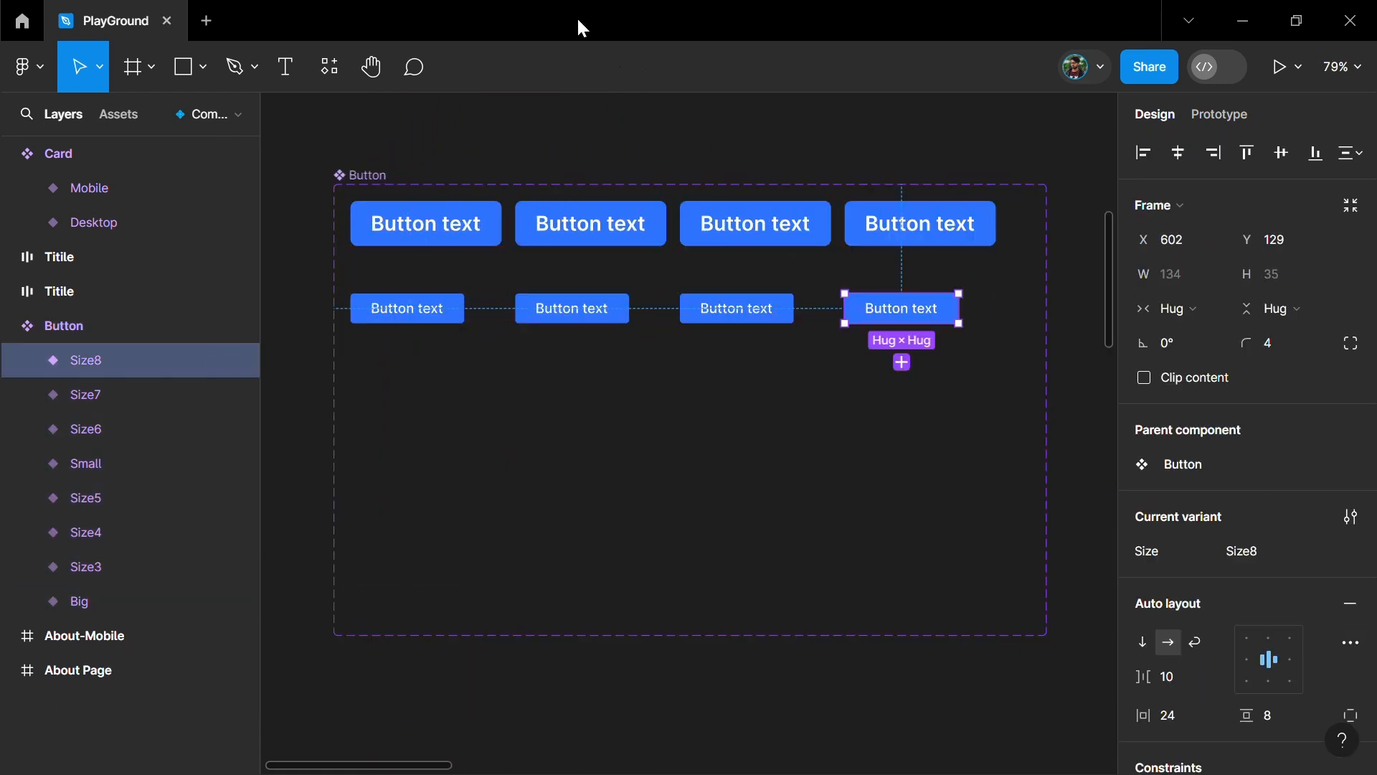
- Resize the Button component set's frame to fit its variants
key("Escape")
left_click(1363, 210)
left_click(470, 433)
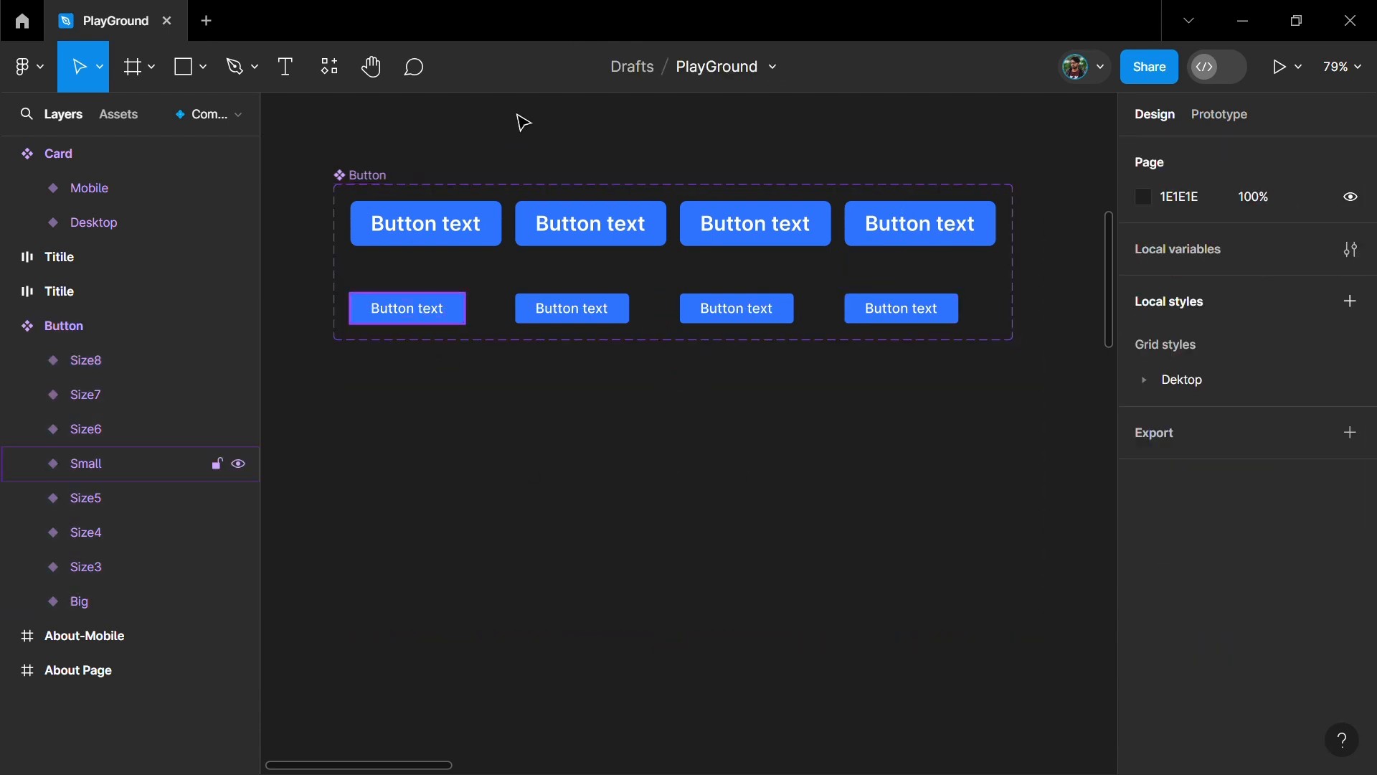
- Lighten the fill of the second-column large and small button variants to an HSL lightness of 69
left_click(435, 231)
left_click(441, 313, "shift")
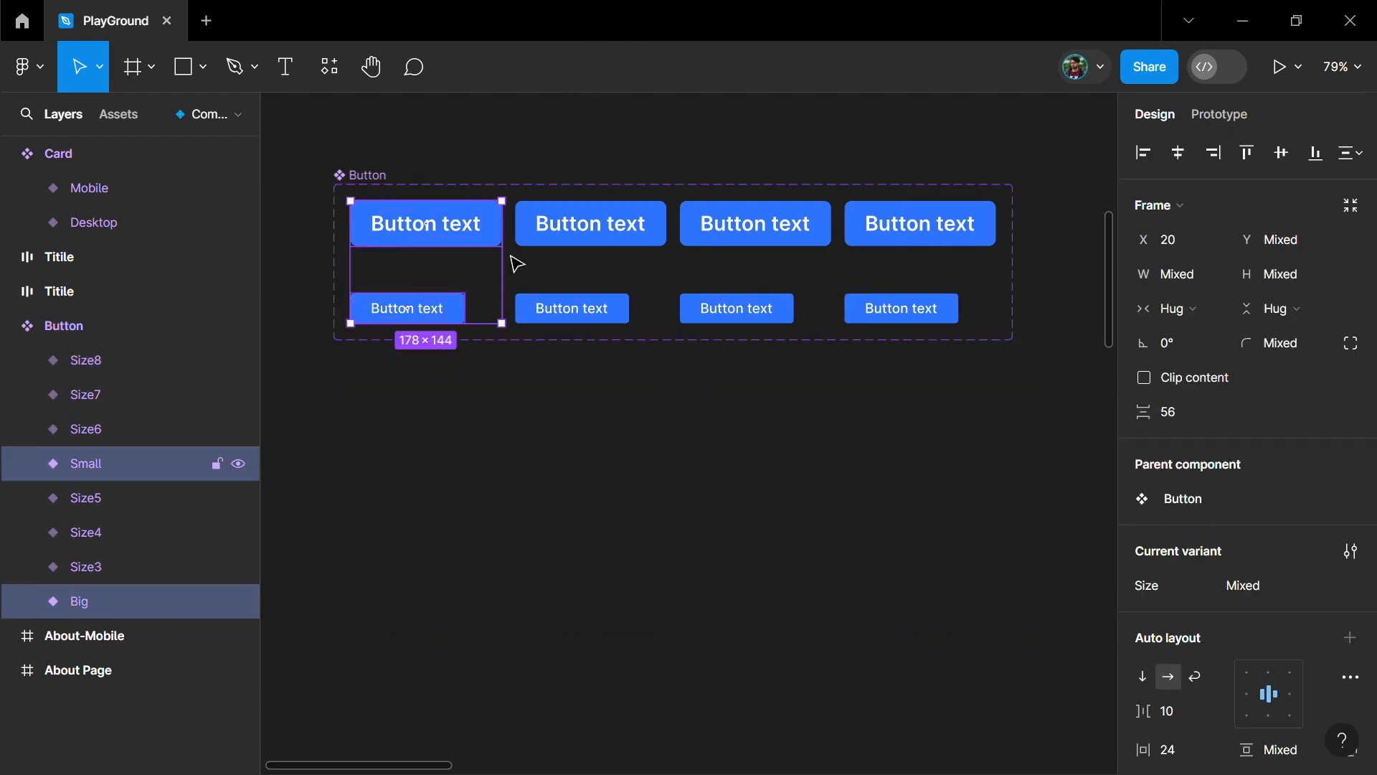
left_click(601, 235)
left_click(624, 320, "shift")
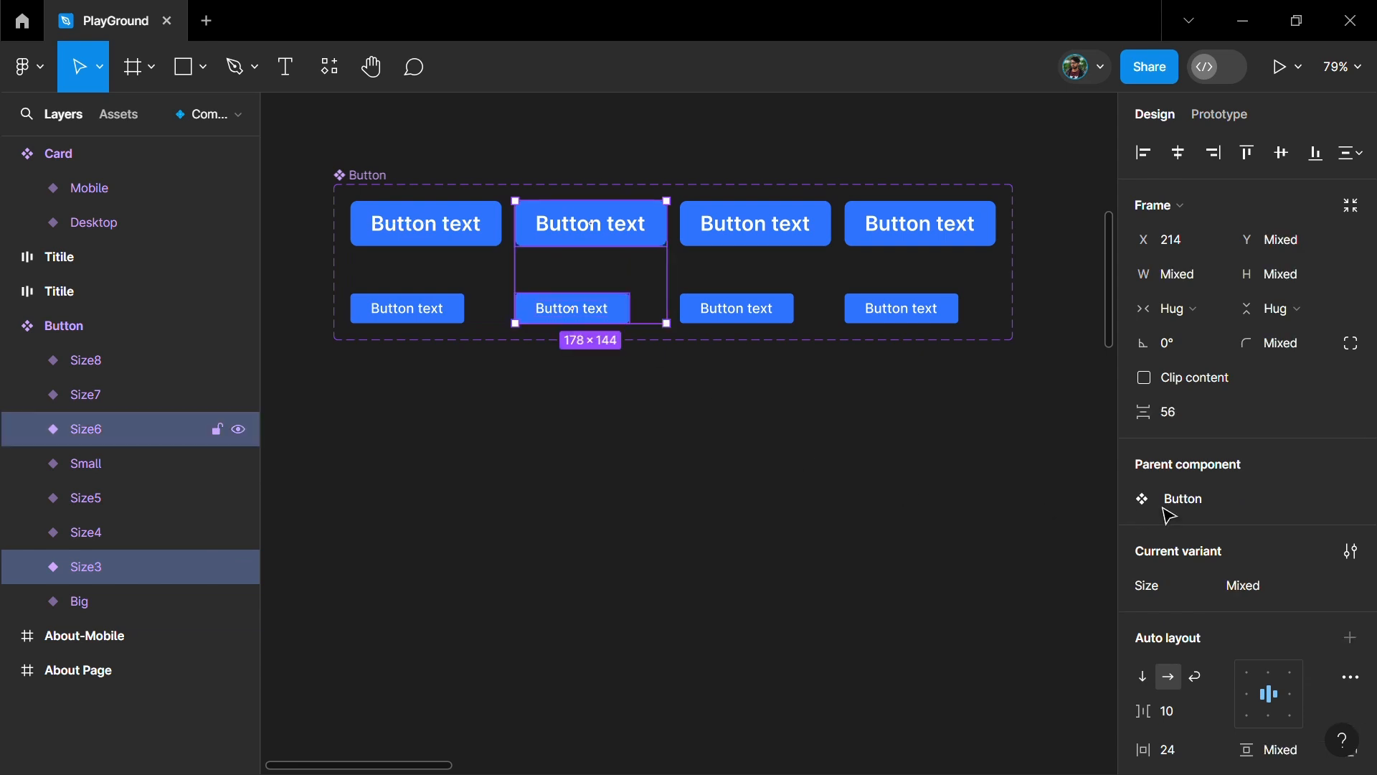
scroll(1277, 495, "down", 8)
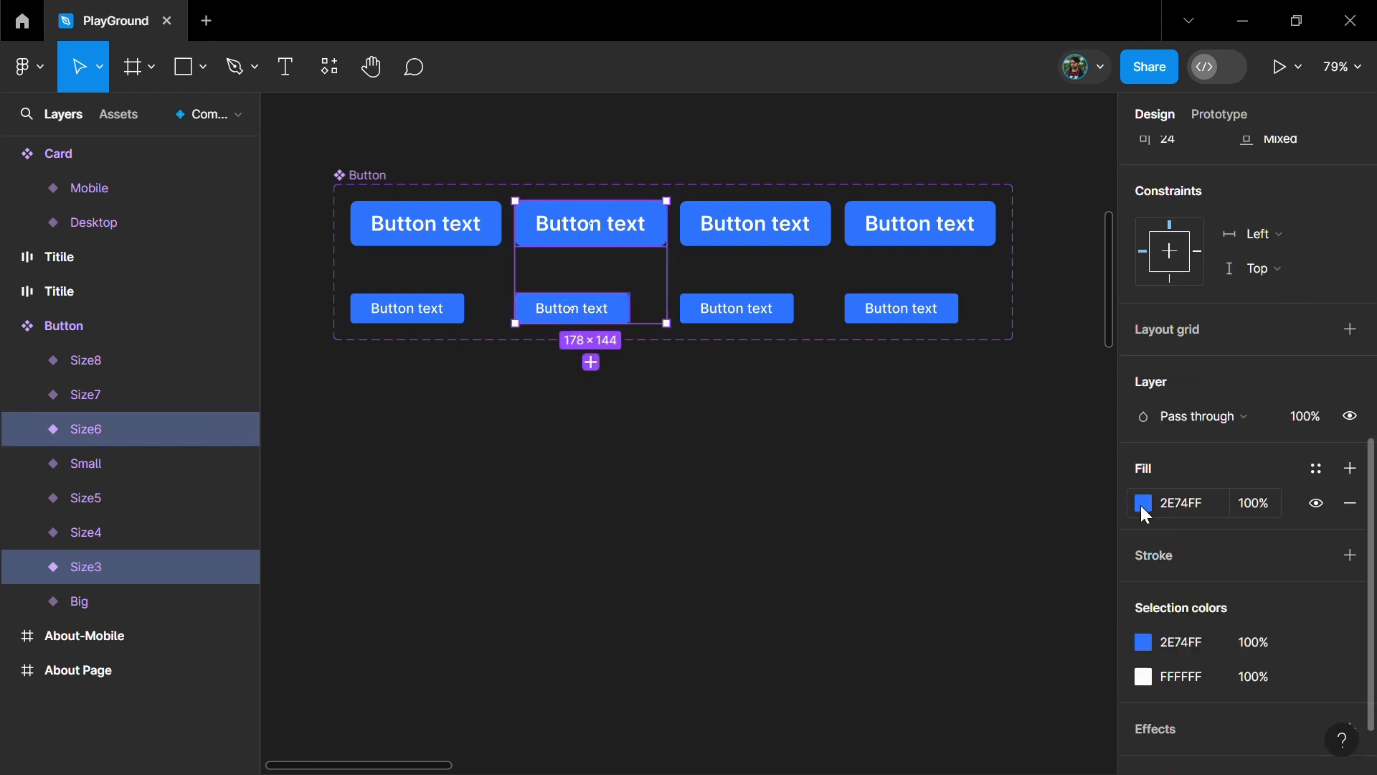
left_click(1142, 506)
left_click(1035, 566)
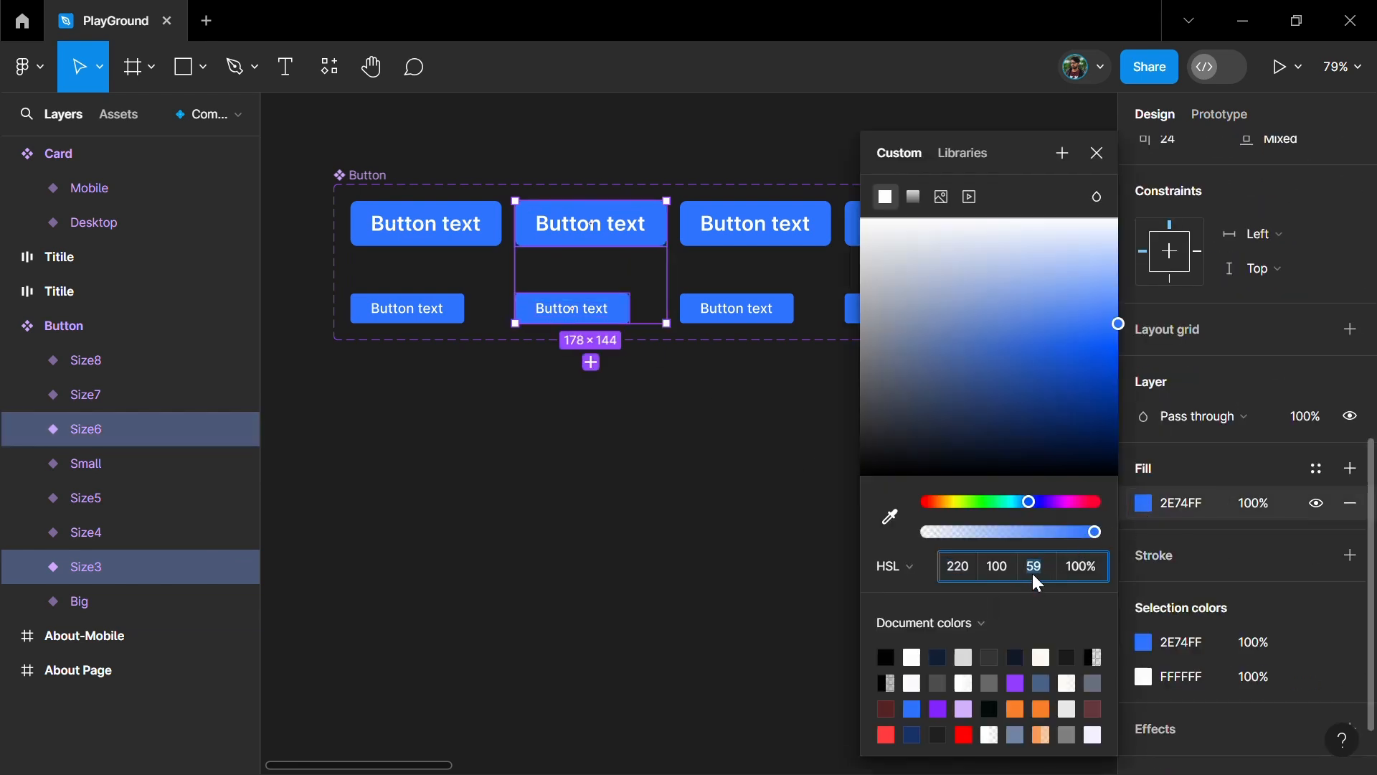
key("shift+Down")
key("shift+Down")
key("shift+Up")
key("shift+Up")
key("shift+Up")
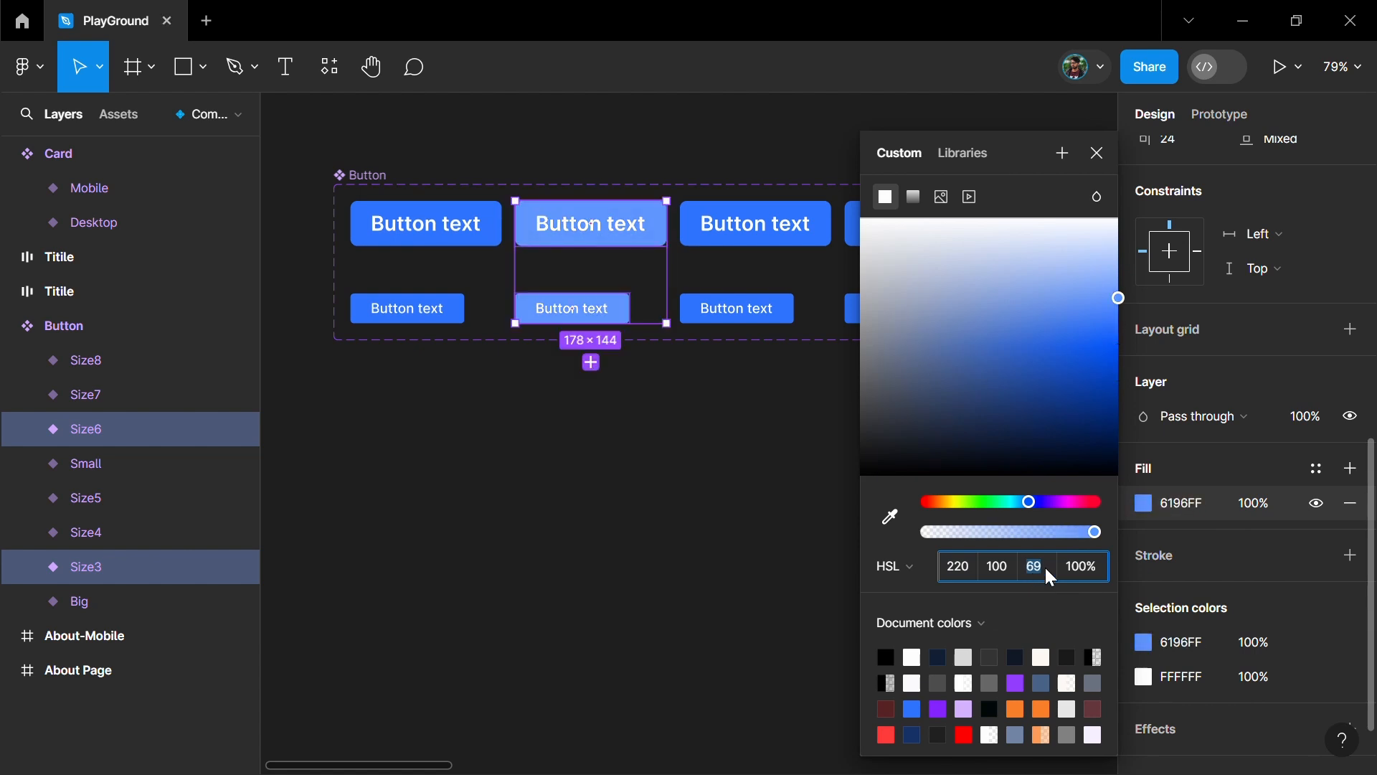
left_click(1098, 153)
- Darken the fill of the third-column large and small button variants to an HSL lightness of 39
left_click(773, 331)
left_click(773, 331, "shift")
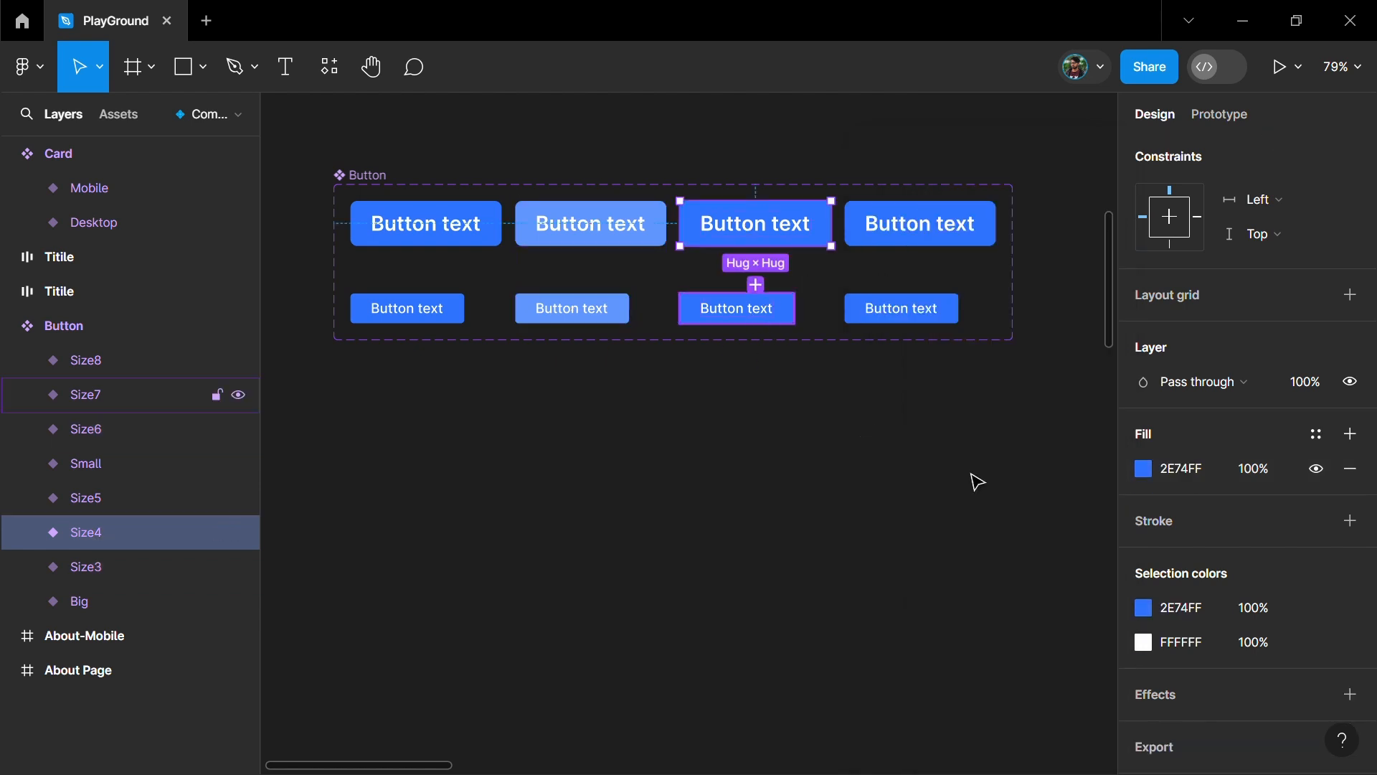
left_click(1145, 504)
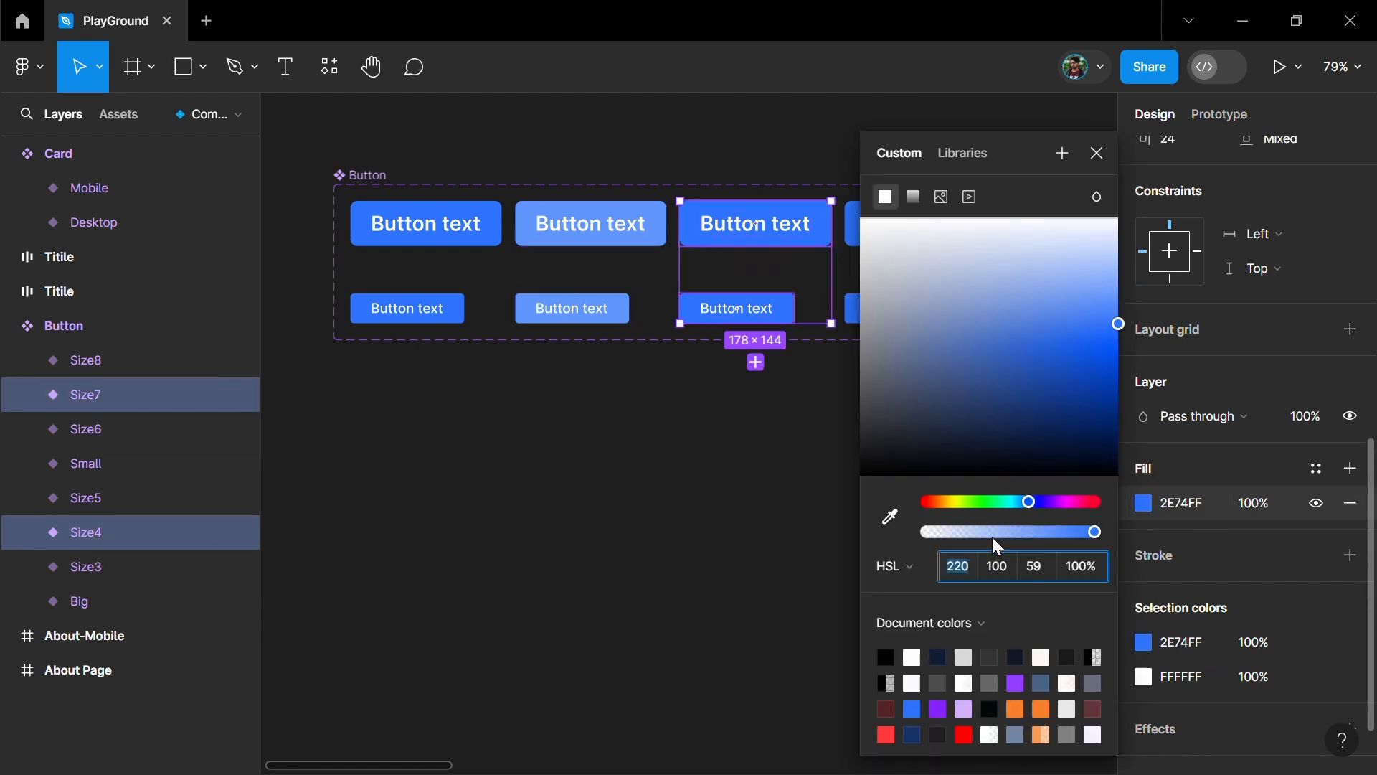
left_click(1038, 566)
key("shift+Down")
key("shift+Down")
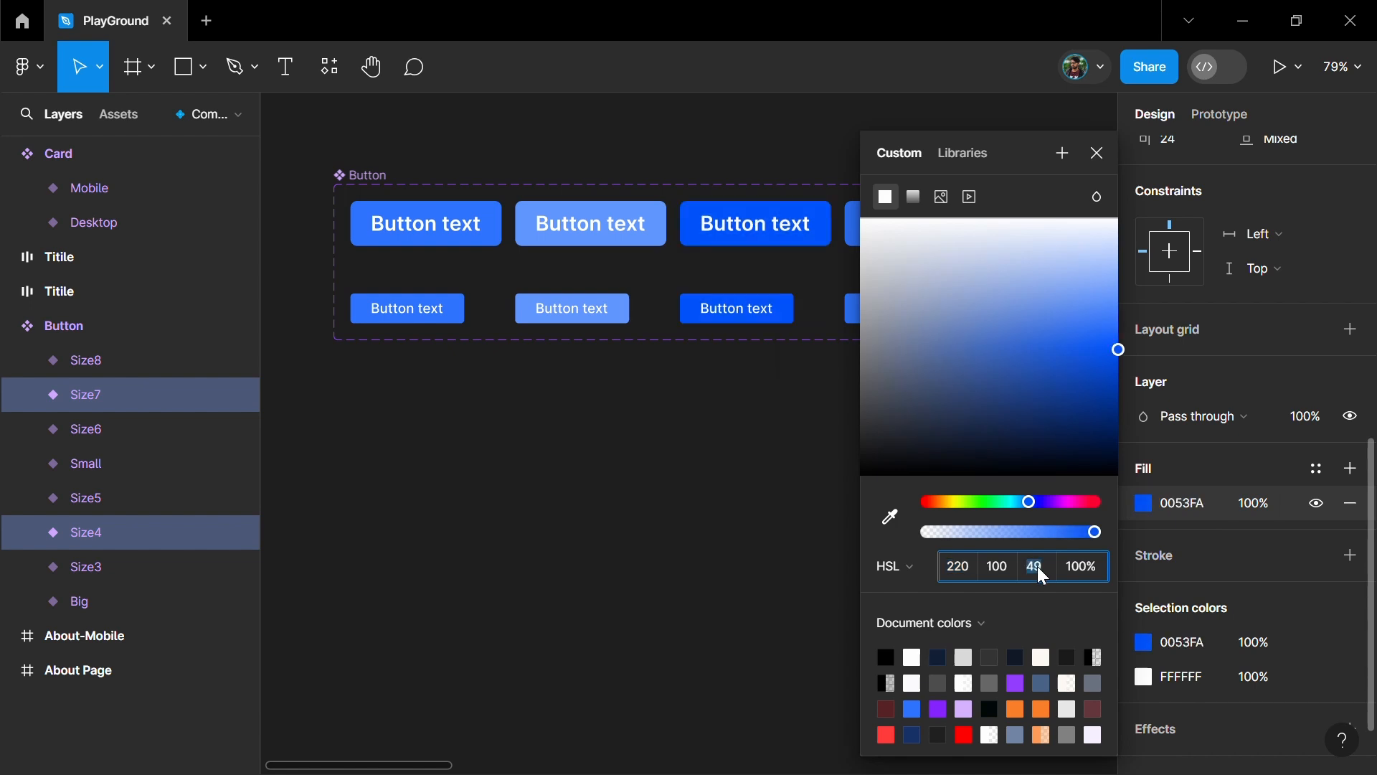
left_click(717, 506)
- Change the fill of the fourth-column large and small button variants to a muted dark slate blue
scroll(717, 505, "right", 1)
left_click(887, 233)
left_click(894, 312, "shift")
scroll(1174, 600, "down", 7)
left_click(1143, 555)
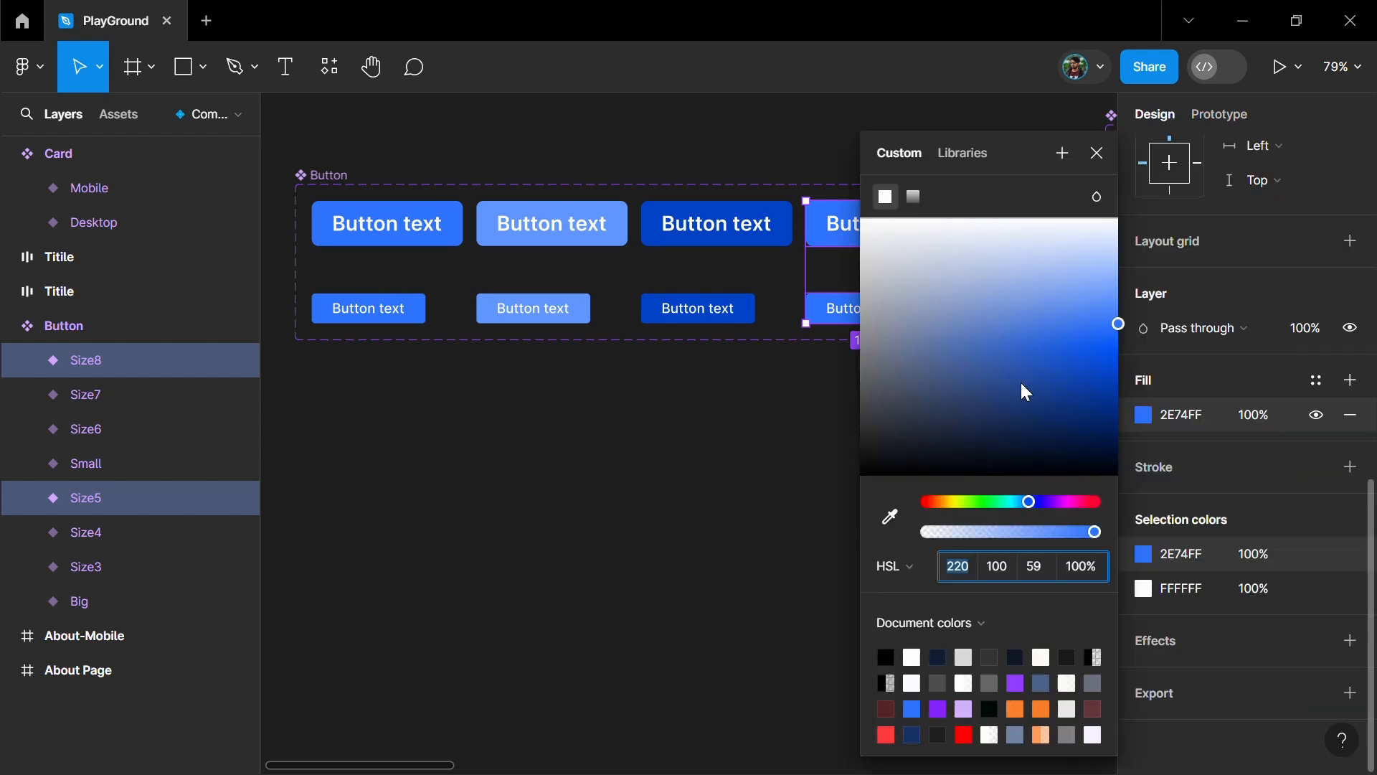
left_click_drag(1064, 335, 916, 367)
scroll(666, 453, "right", 3)
left_click(742, 550)
- Examine the Button component set by selecting all its variants together and the row of four large buttons separately
scroll(743, 551, "left", 3)
scroll(742, 550, "up", 2)
left_click(452, 355)
left_click(624, 369, "shift")
left_click(754, 363, "shift")
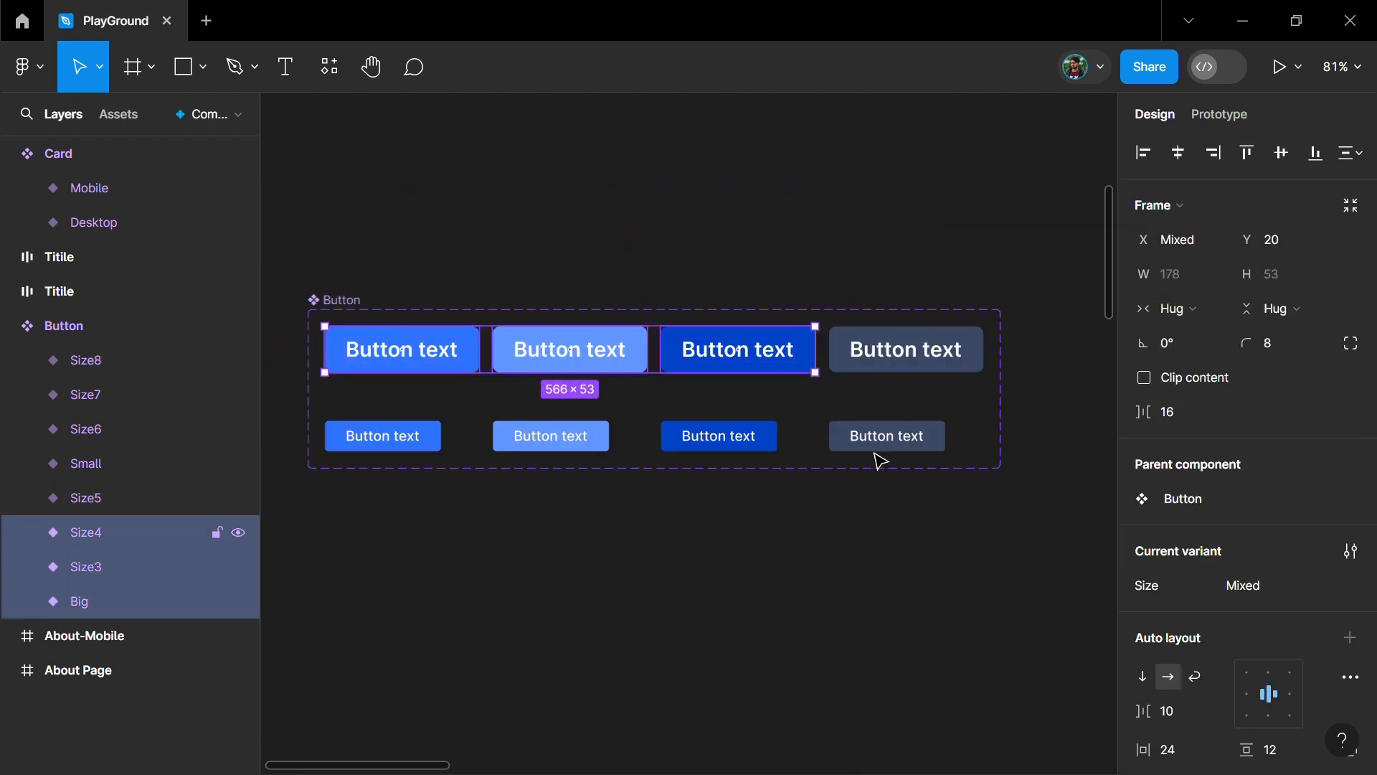
left_click(906, 355, "shift")
left_click(746, 448, "shift")
left_click(566, 434, "shift")
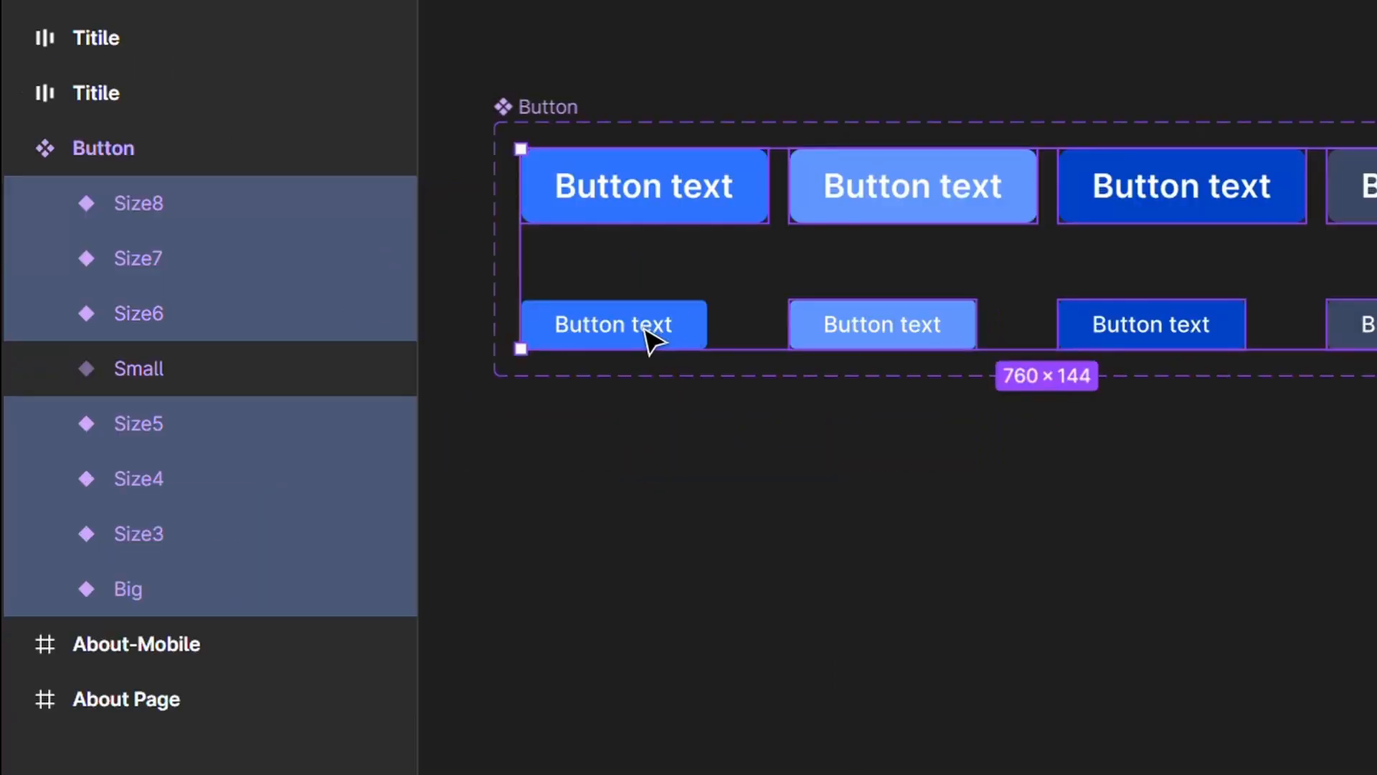
left_click(405, 441, "shift")
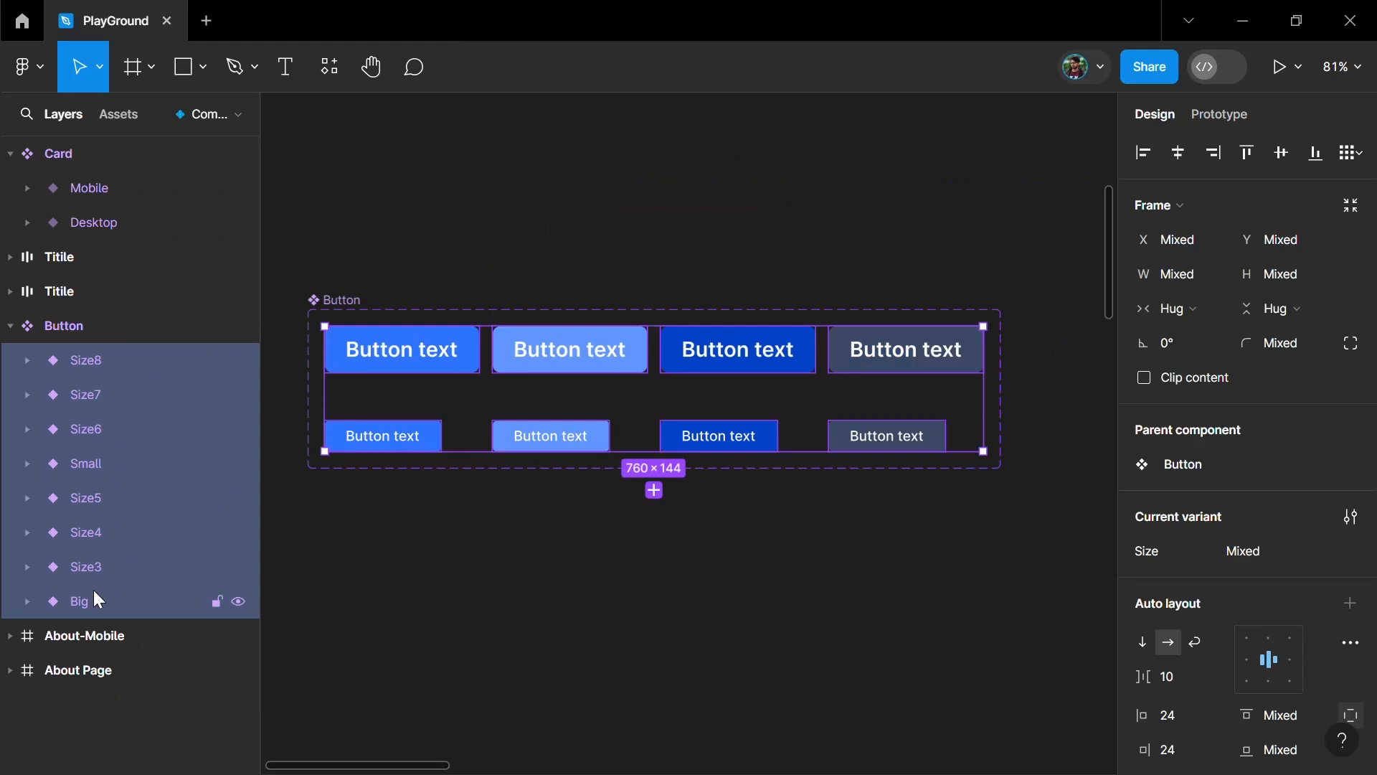
left_click(500, 528)
left_click(412, 351)
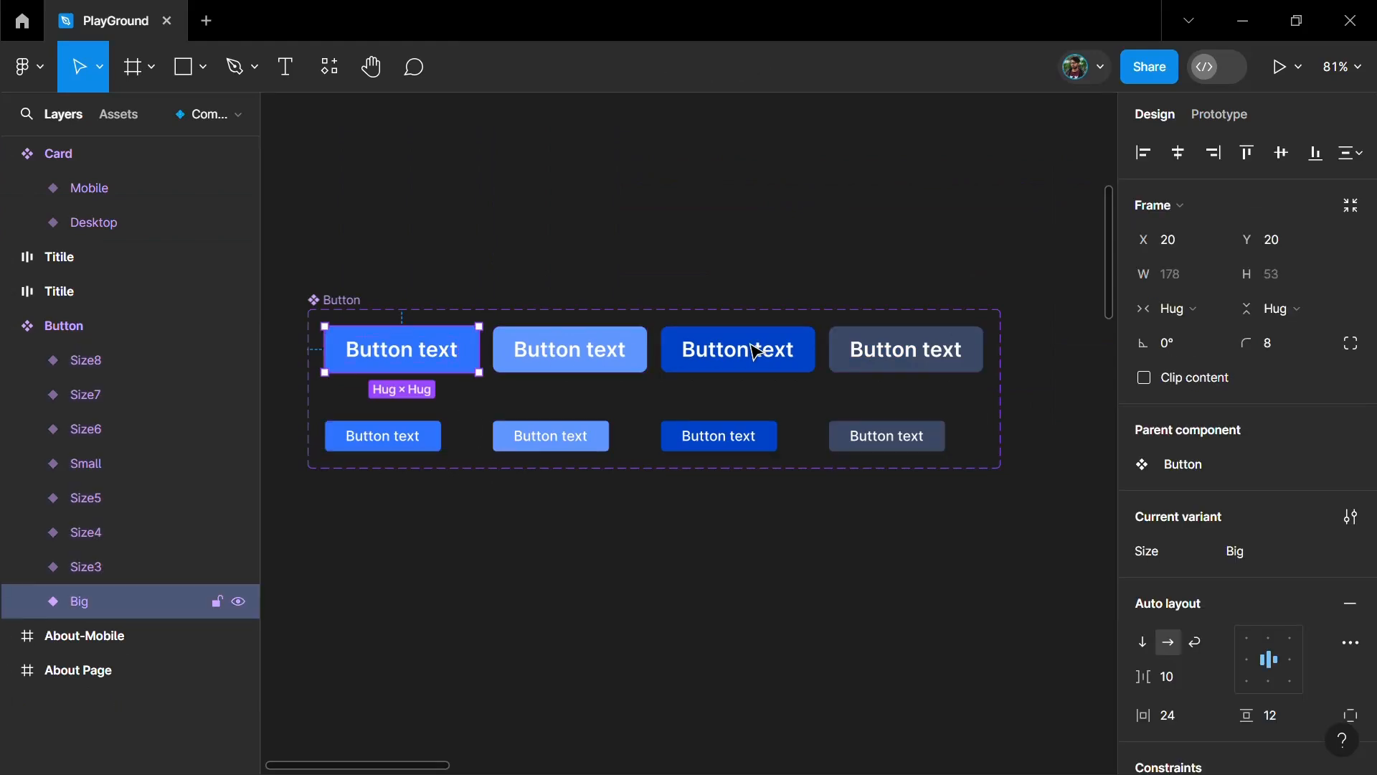
left_click(549, 351, "shift")
left_click(751, 347, "shift")
left_click(892, 353, "shift")
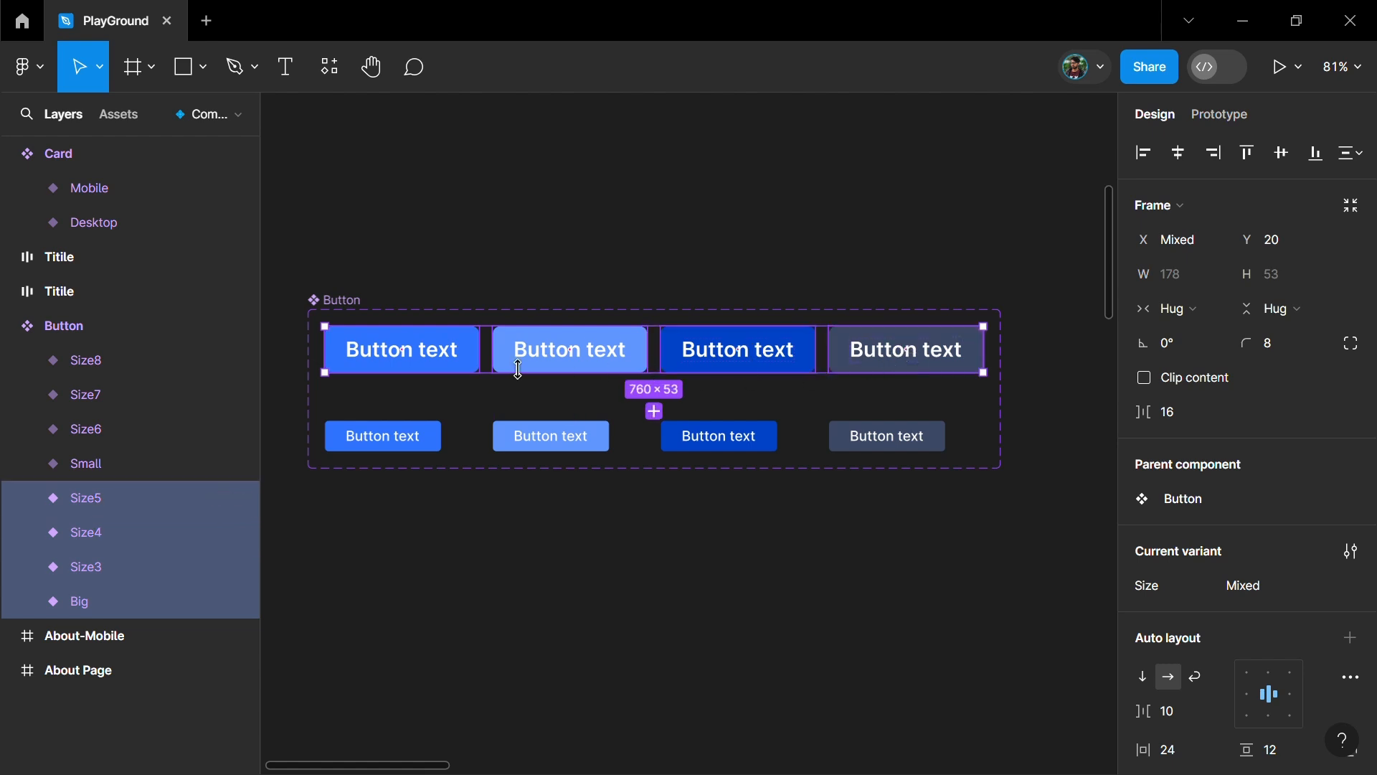
left_click(685, 492)
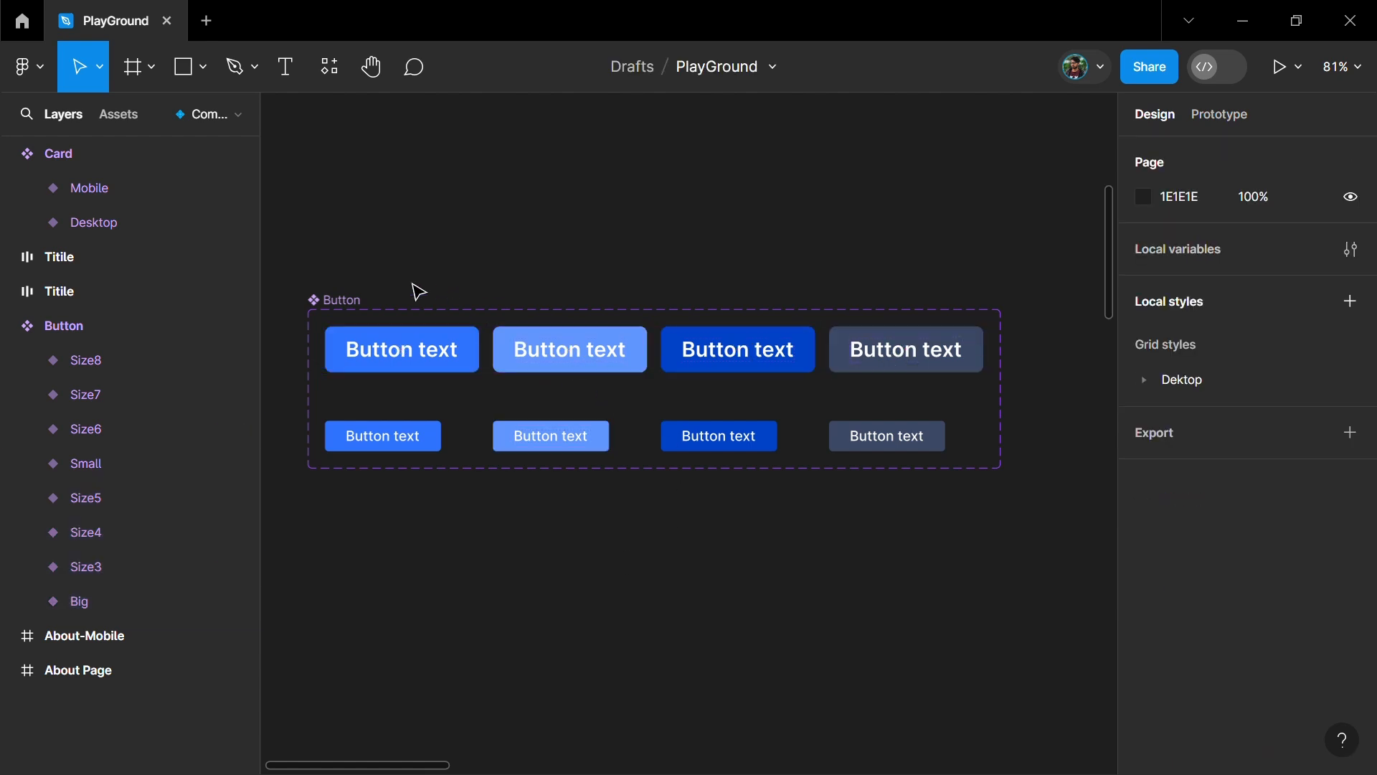
- Add a variant property named State with the value Default to the Button component set
left_click(351, 304)
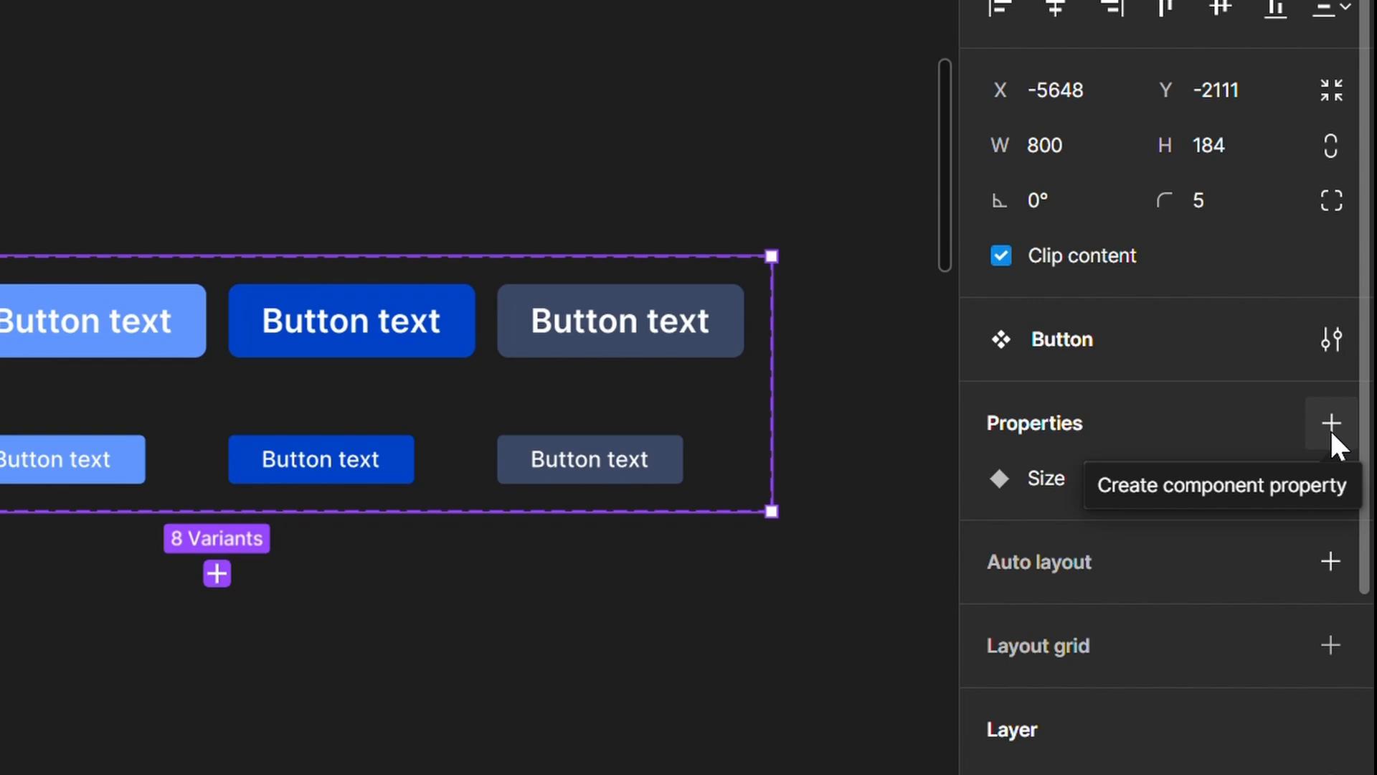
left_click(1331, 427)
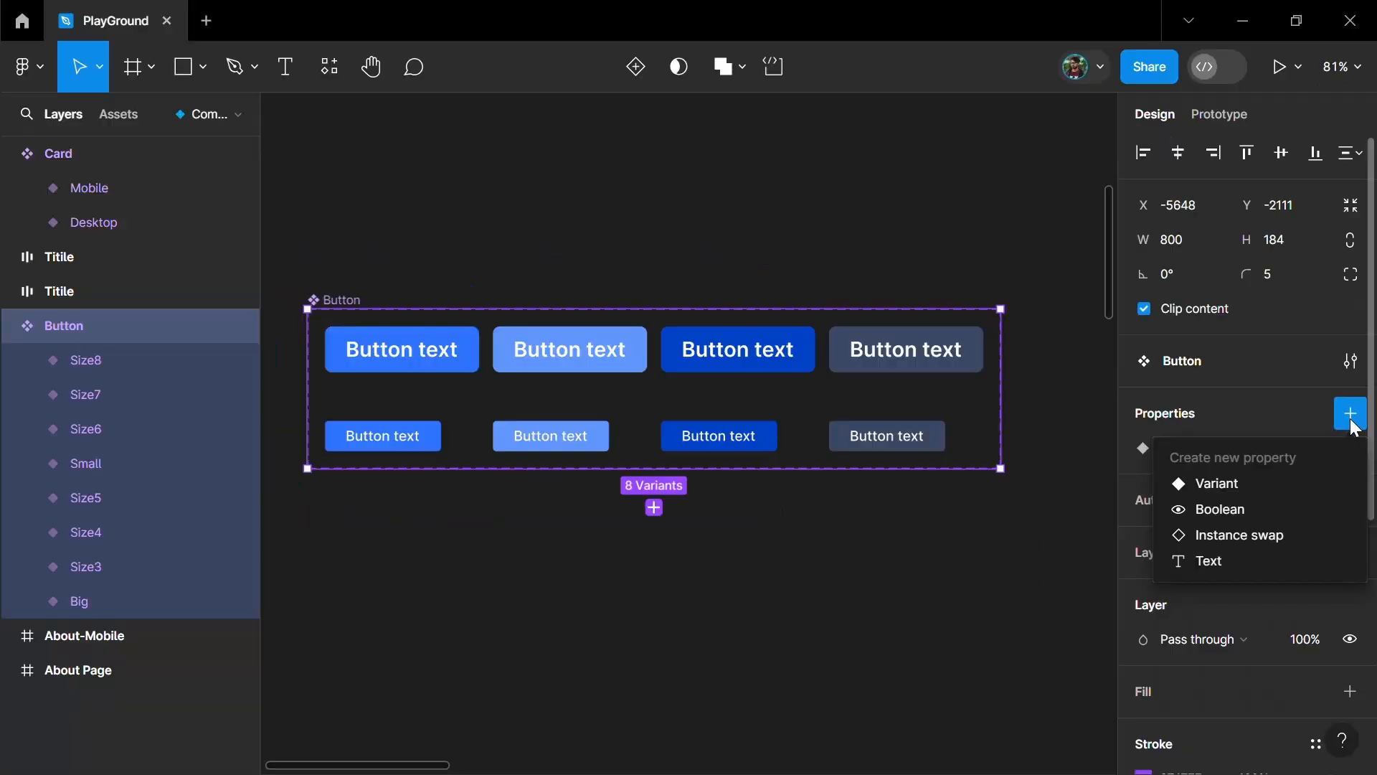
left_click(1222, 485)
type("State")
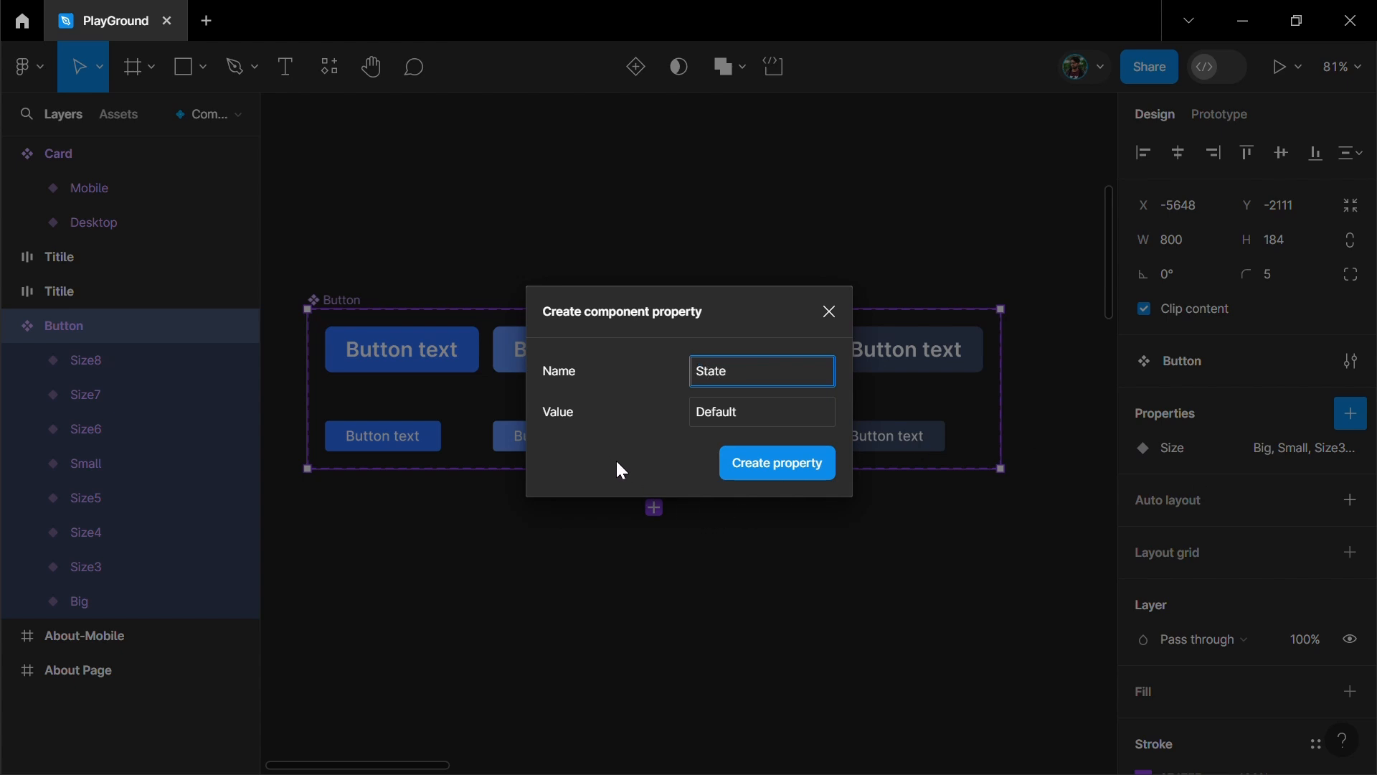
left_click(771, 467)
key("Escape")
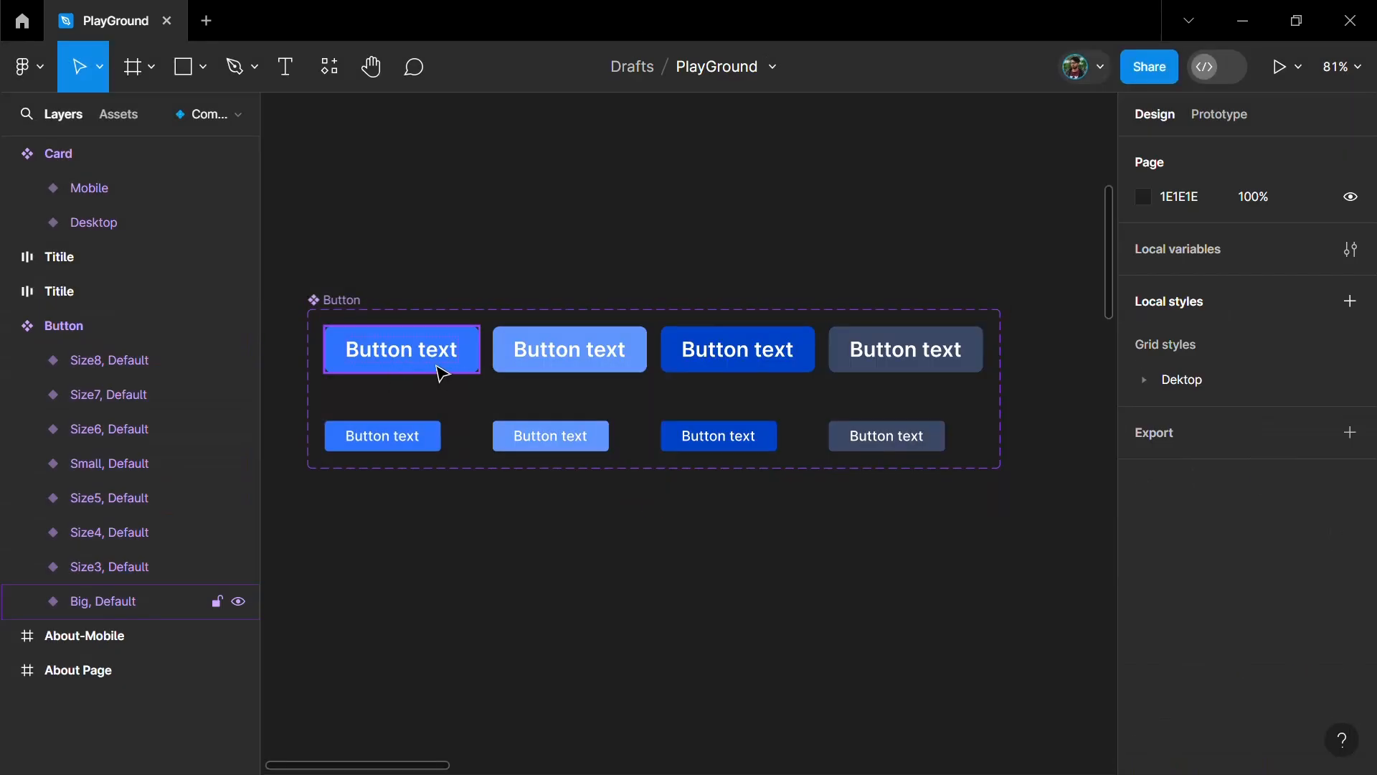
- Set the Size value of all four large button variants to Big
left_click(452, 363)
left_click(570, 349, "shift")
left_click(702, 348, "shift")
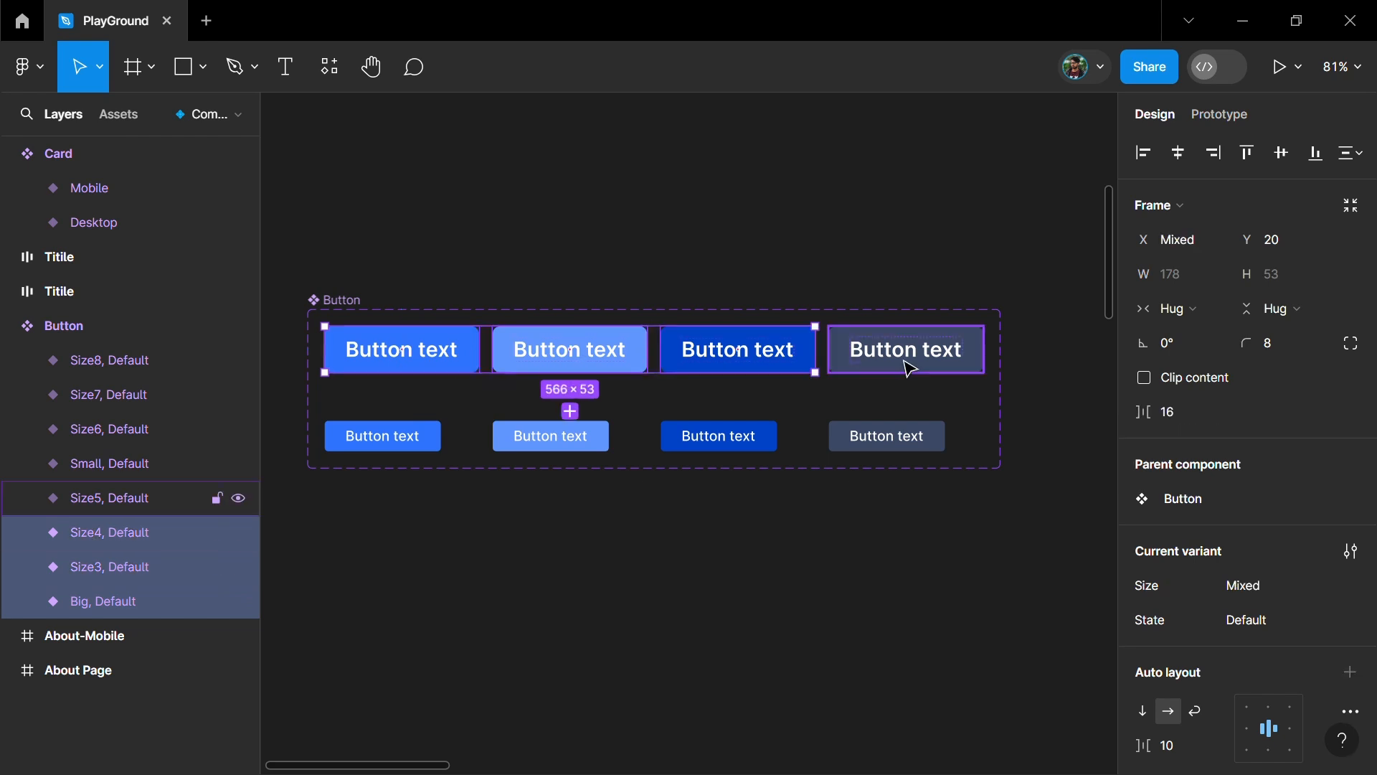
left_click(910, 361, "shift")
left_click(1293, 587)
type("Big")
- Set the Size value of all four small button variants to Small
left_click(383, 437)
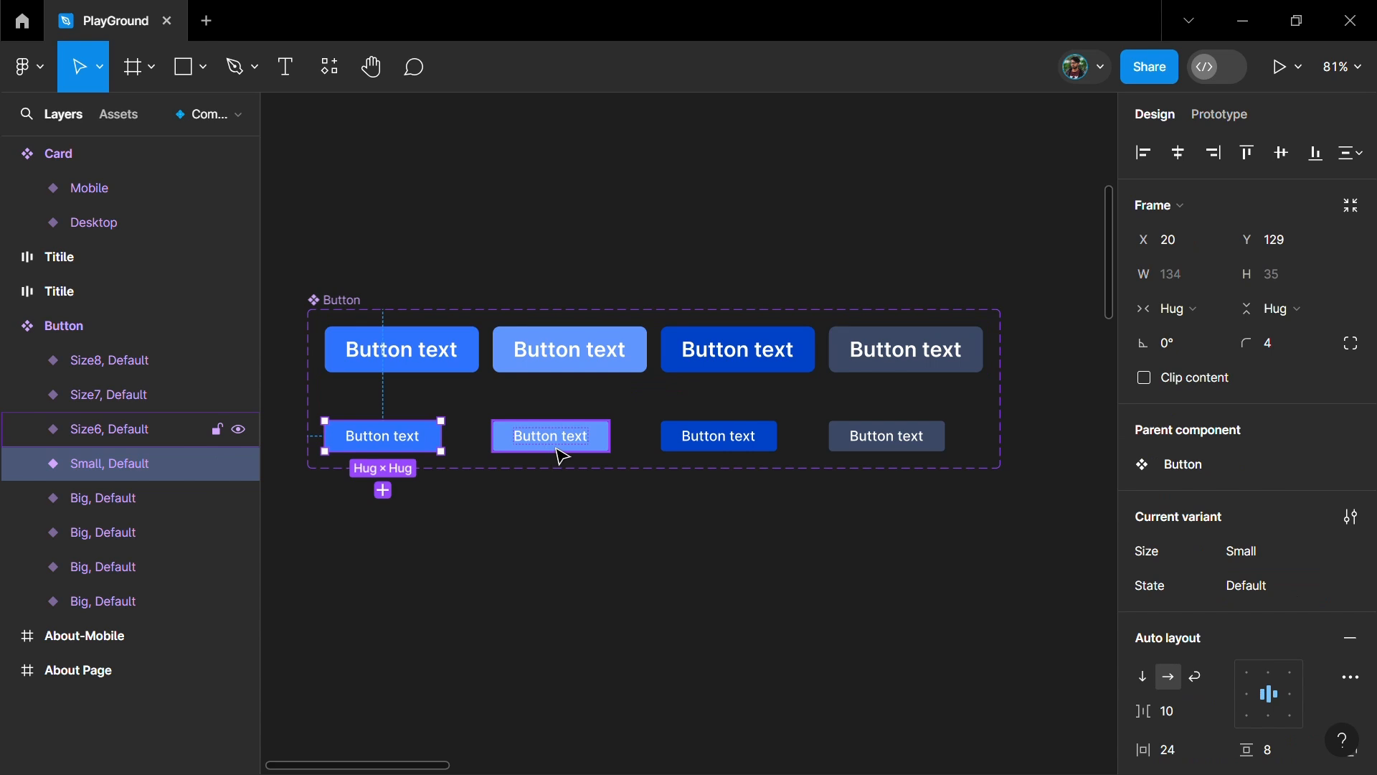
left_click(551, 436, "shift")
left_click(724, 441, "shift")
left_click(886, 444, "shift")
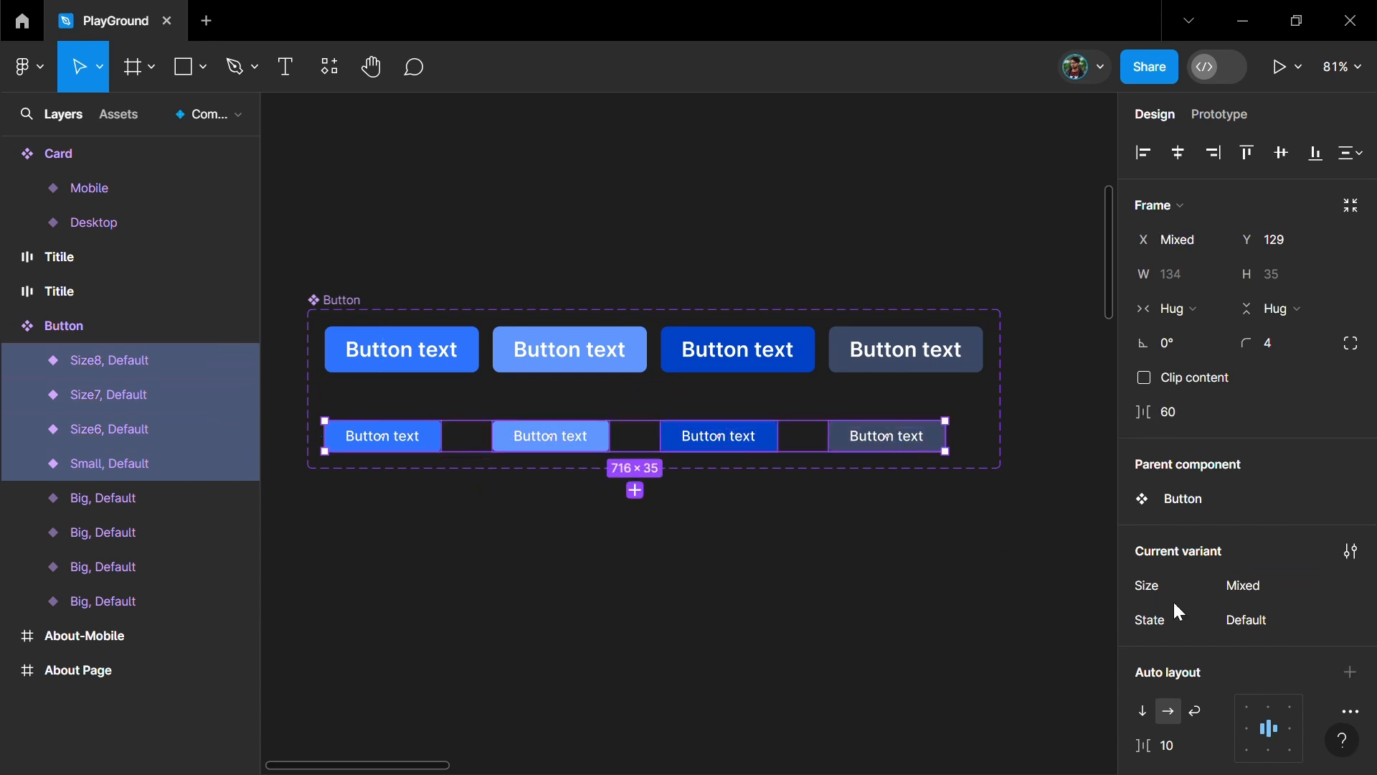
left_click(1275, 581)
type("Sma")
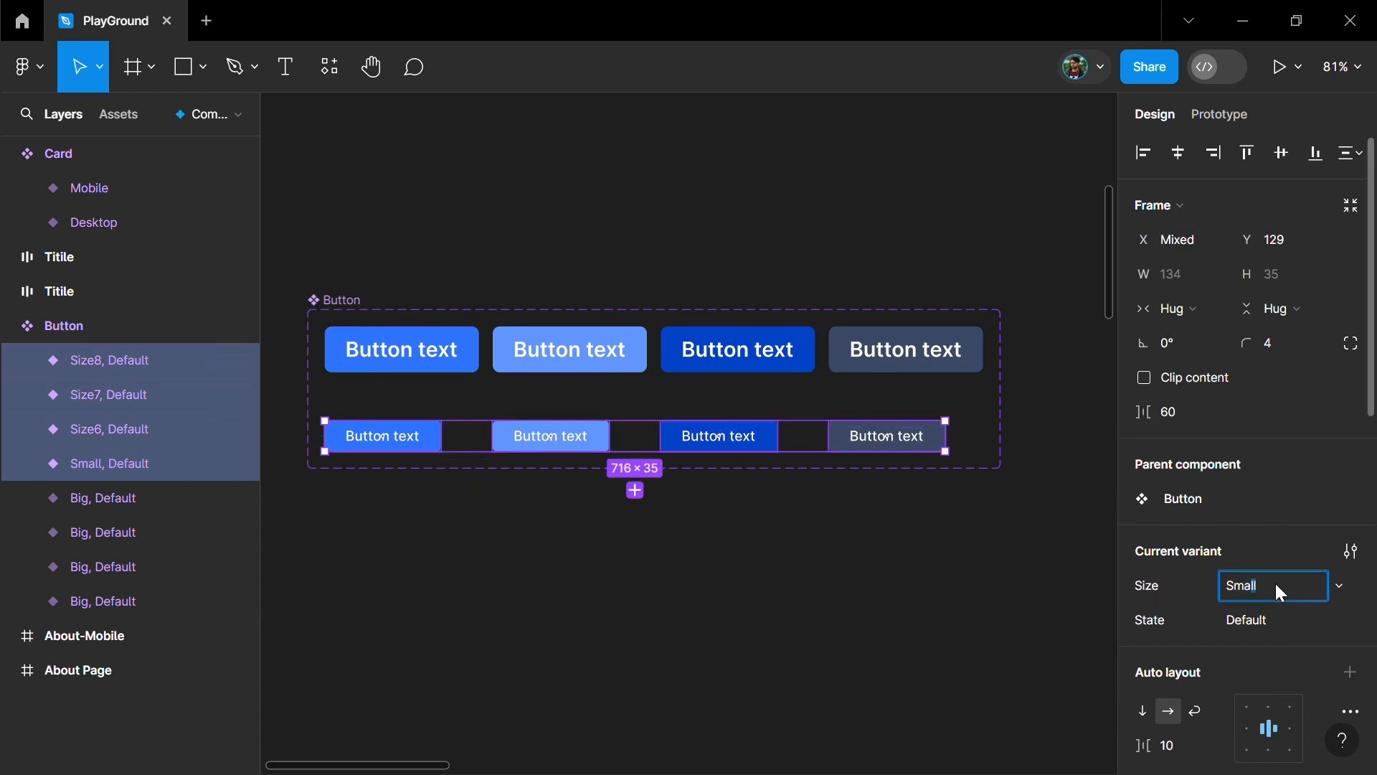
type("ll")
key("Return")
- Check the State value of the first-column Big and Small button variants
left_click(456, 357)
left_click(422, 442, "shift")
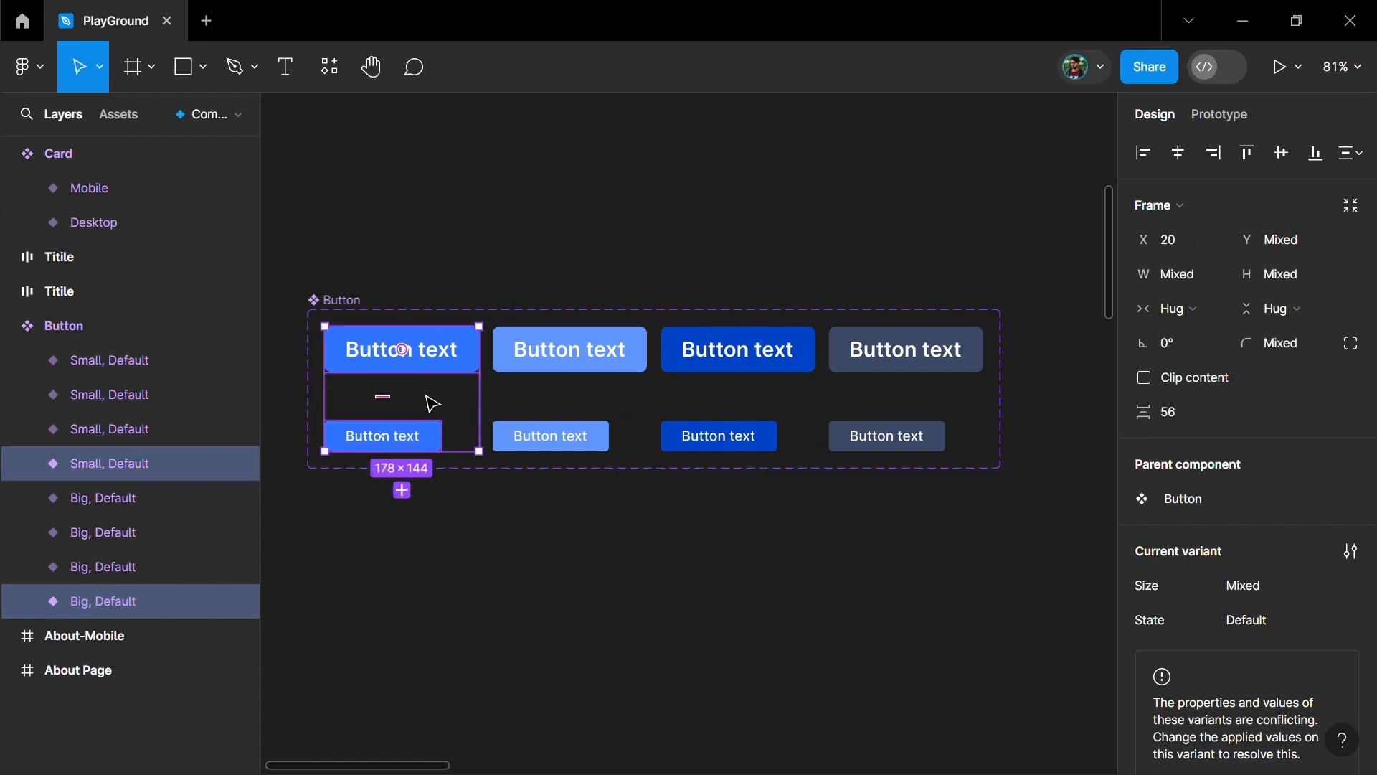
left_click(1252, 634)
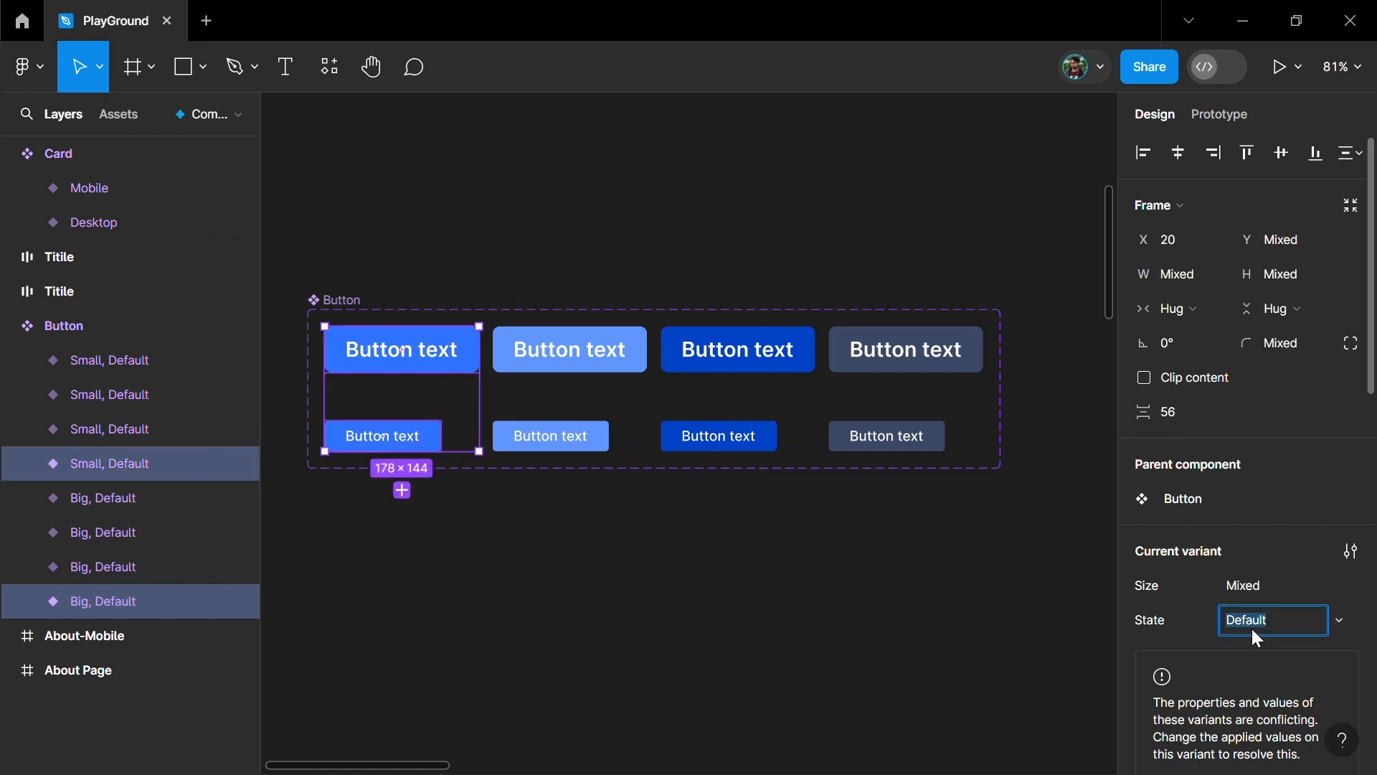
- Set the State of the light blue Big and Small button variants to Hovered
left_click(570, 351)
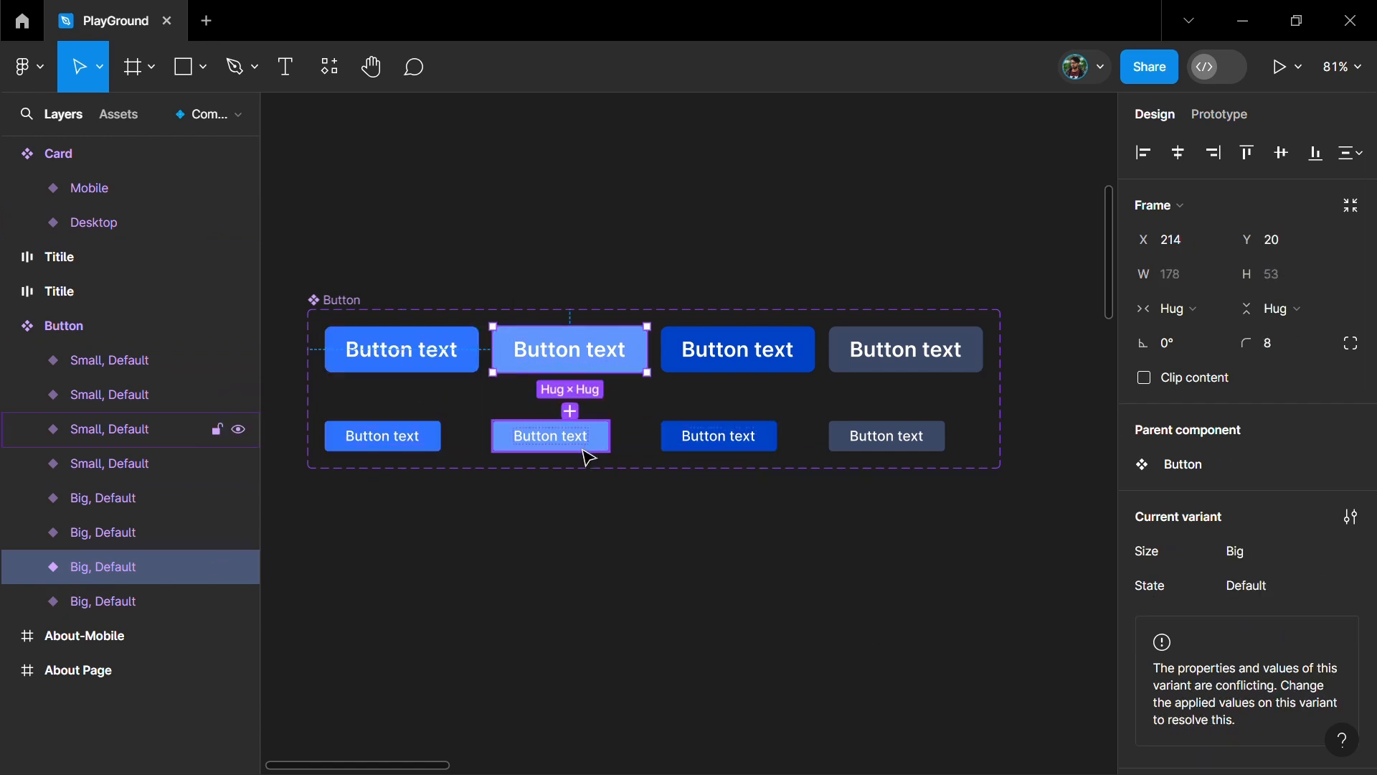
left_click(587, 442, "shift")
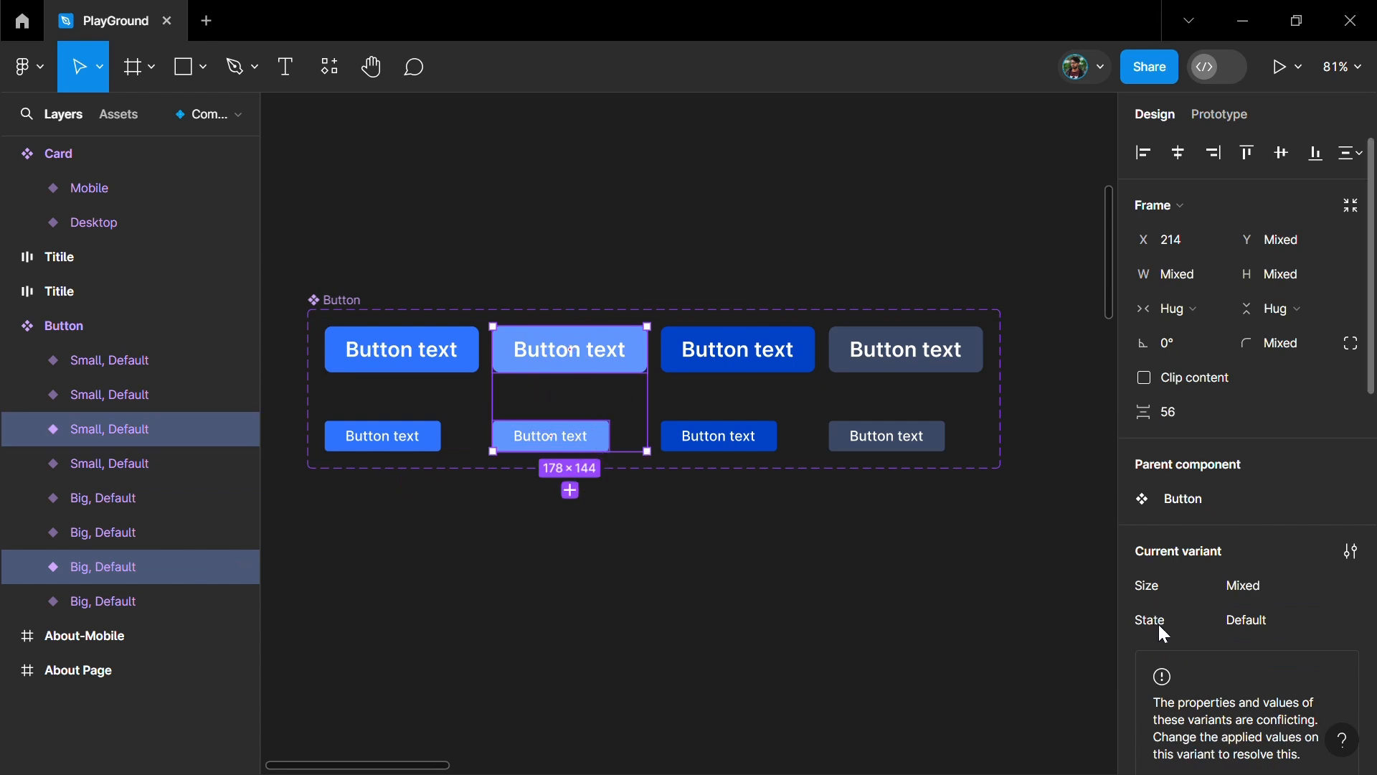
left_click(1270, 628)
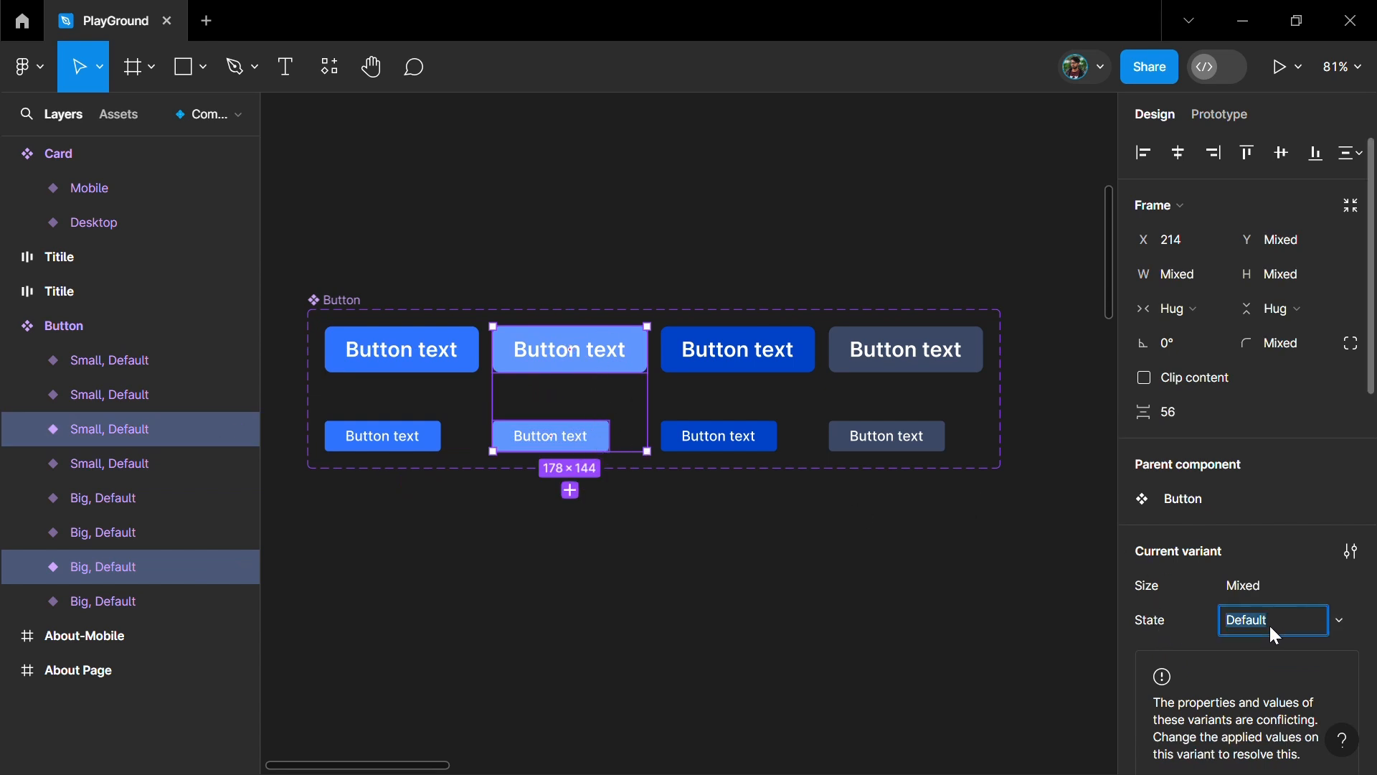
type("Hovered")
key("Return")
- Set the State of the dark blue Big and Small button variants to Clicked
left_click(738, 366)
left_click(758, 451, "shift")
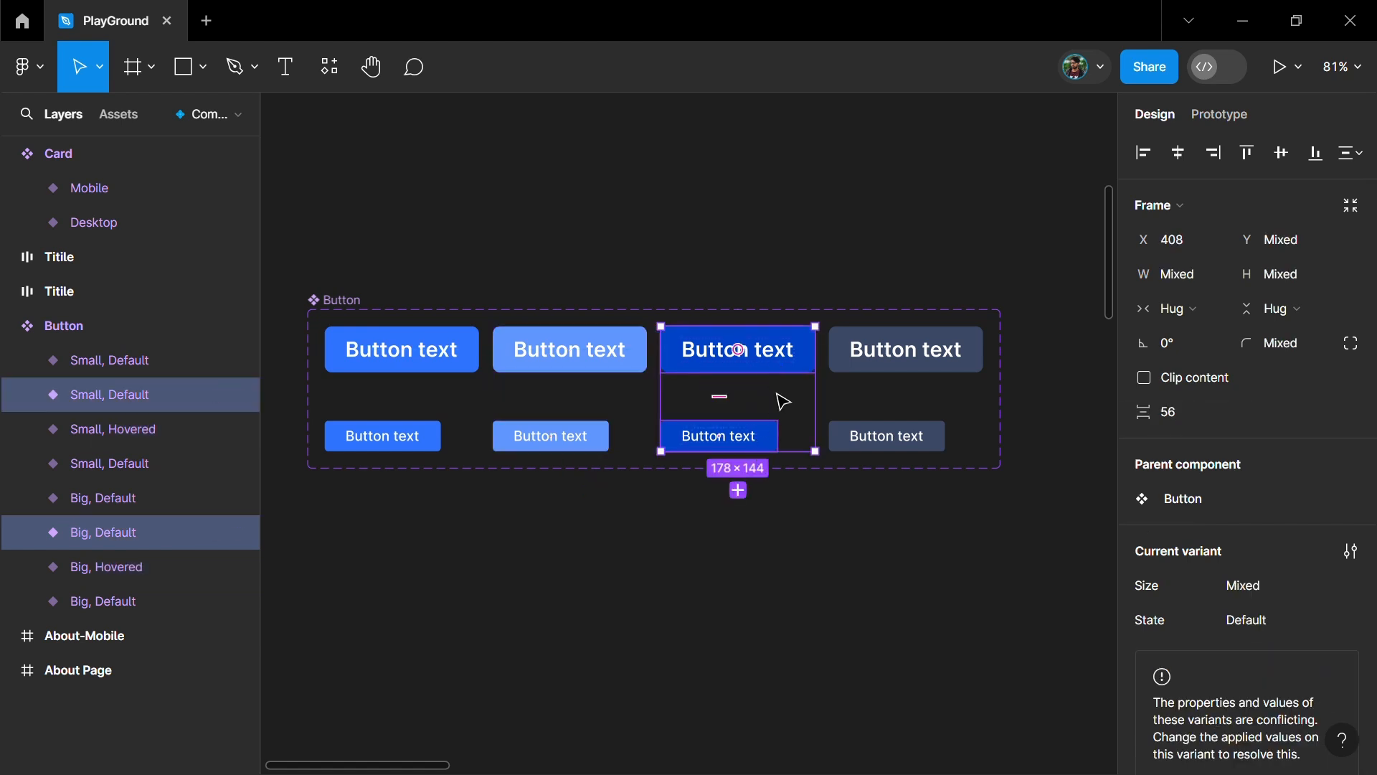
left_click(1260, 627)
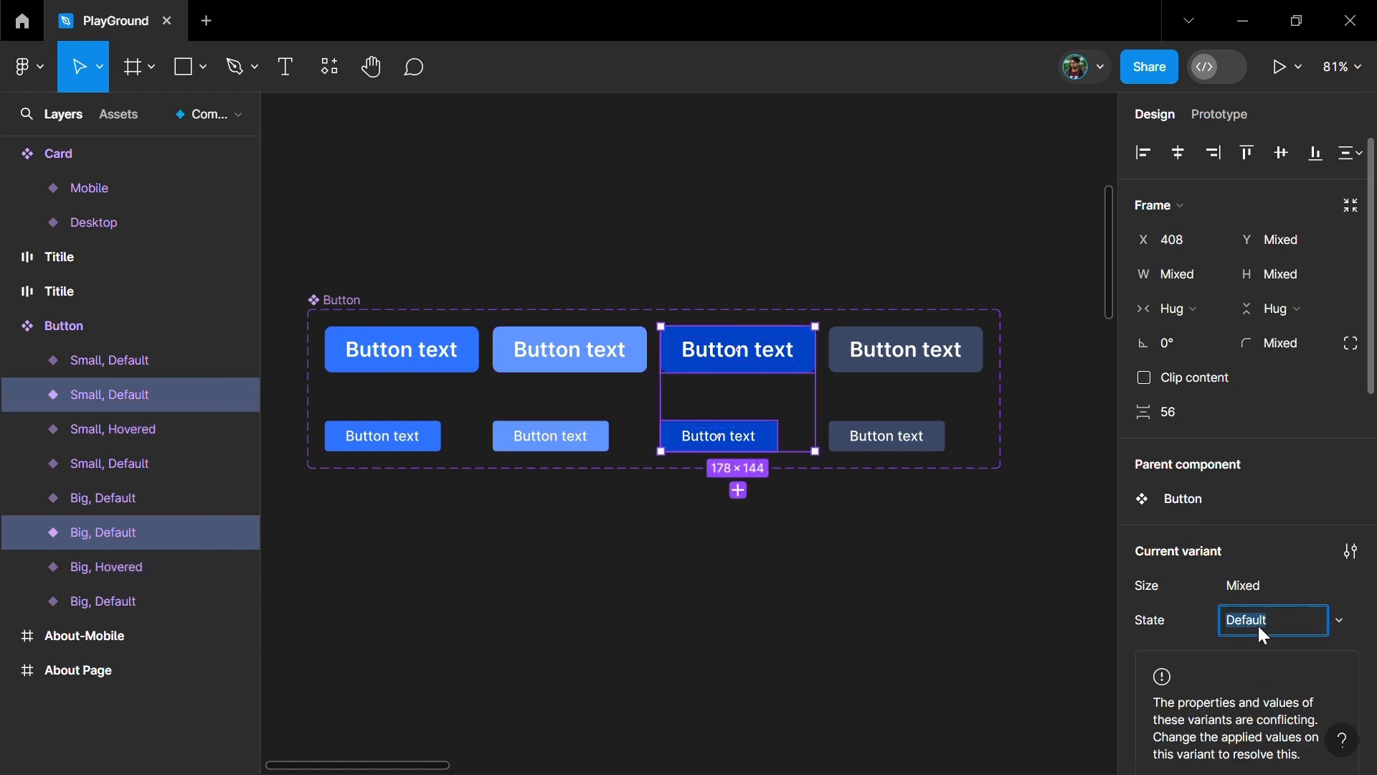
type("Clicked")
key("Return")
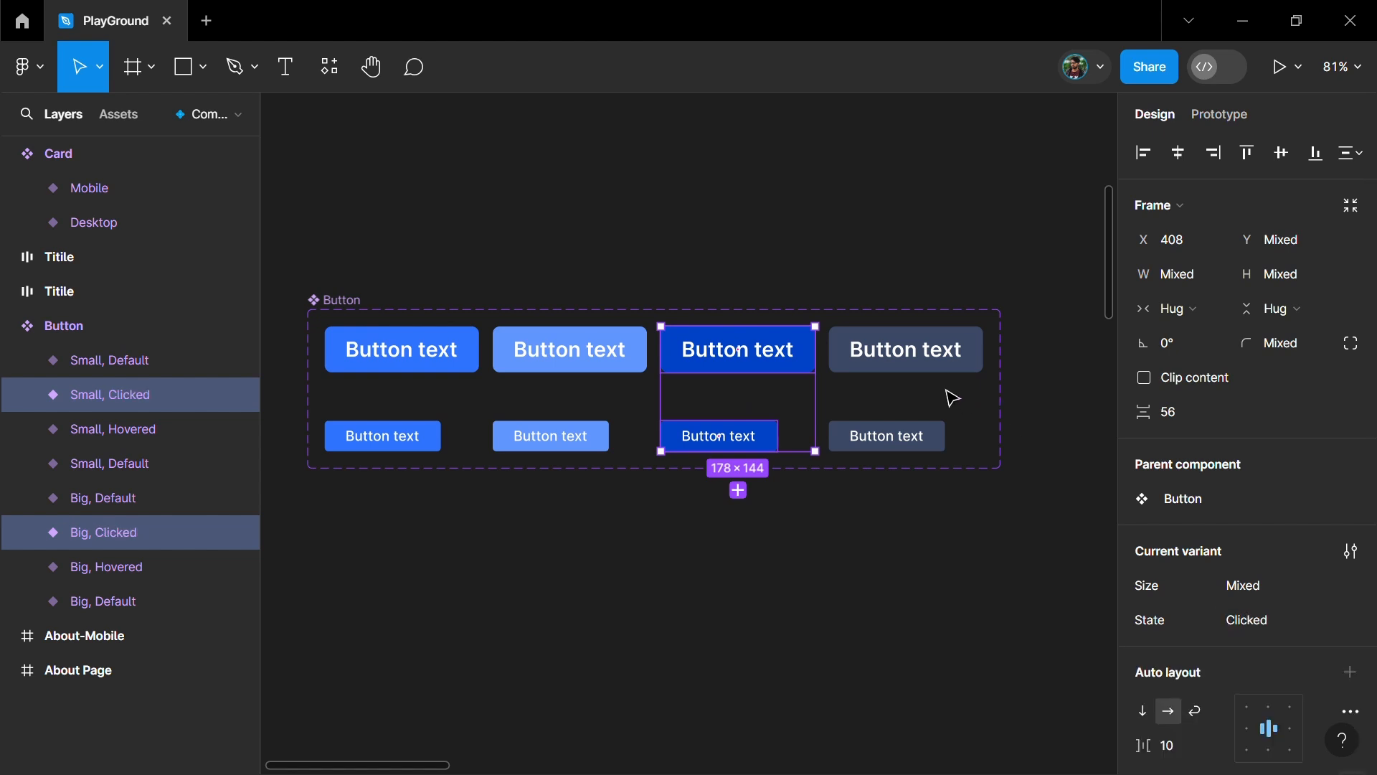
- Set the State of the slate-coloured Big and Small button variants to Disabled
left_click(940, 371)
left_click(931, 449, "shift")
left_click(1282, 624)
type("Diabled")
key("Return")
left_click(882, 630)
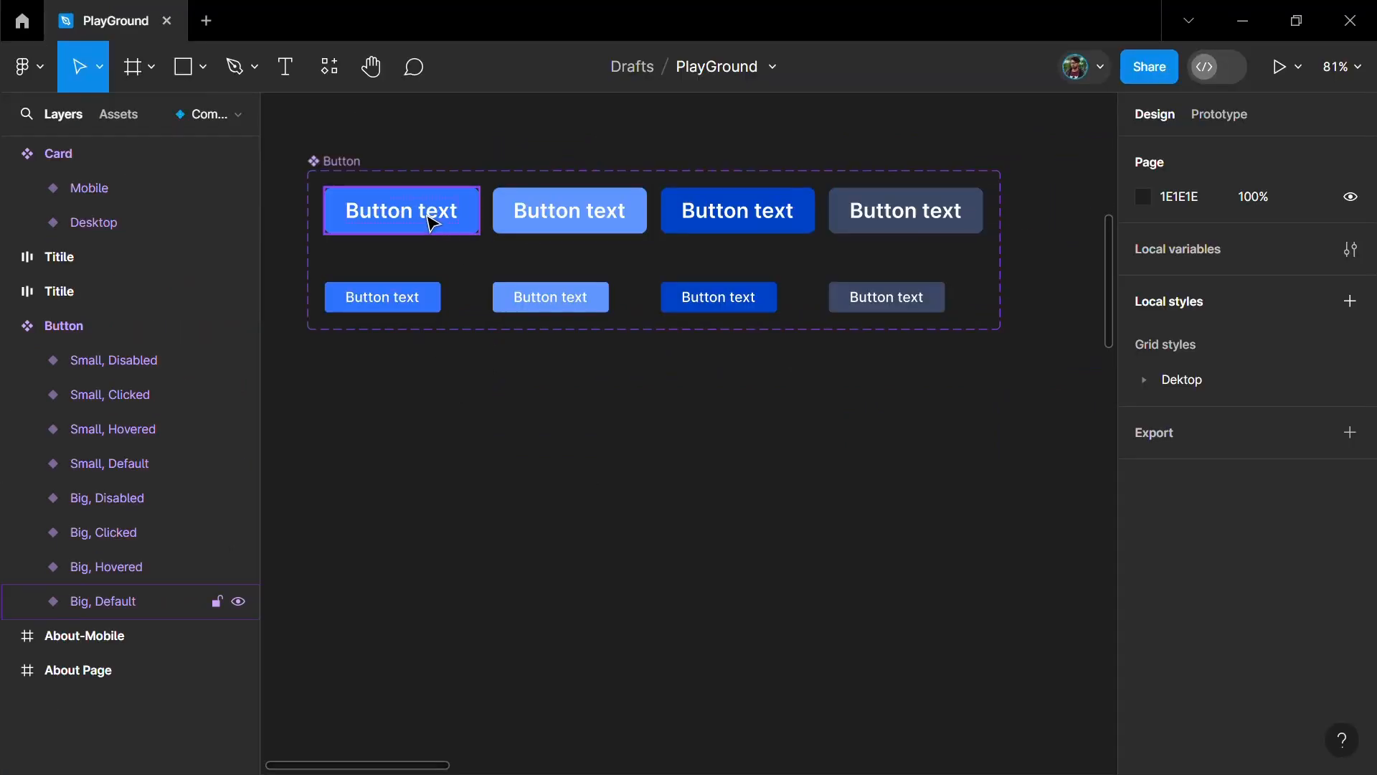
- Place a copy of the Big Default button variant below the Button component set and set its State to Hovered
left_click_drag(433, 223, 633, 440)
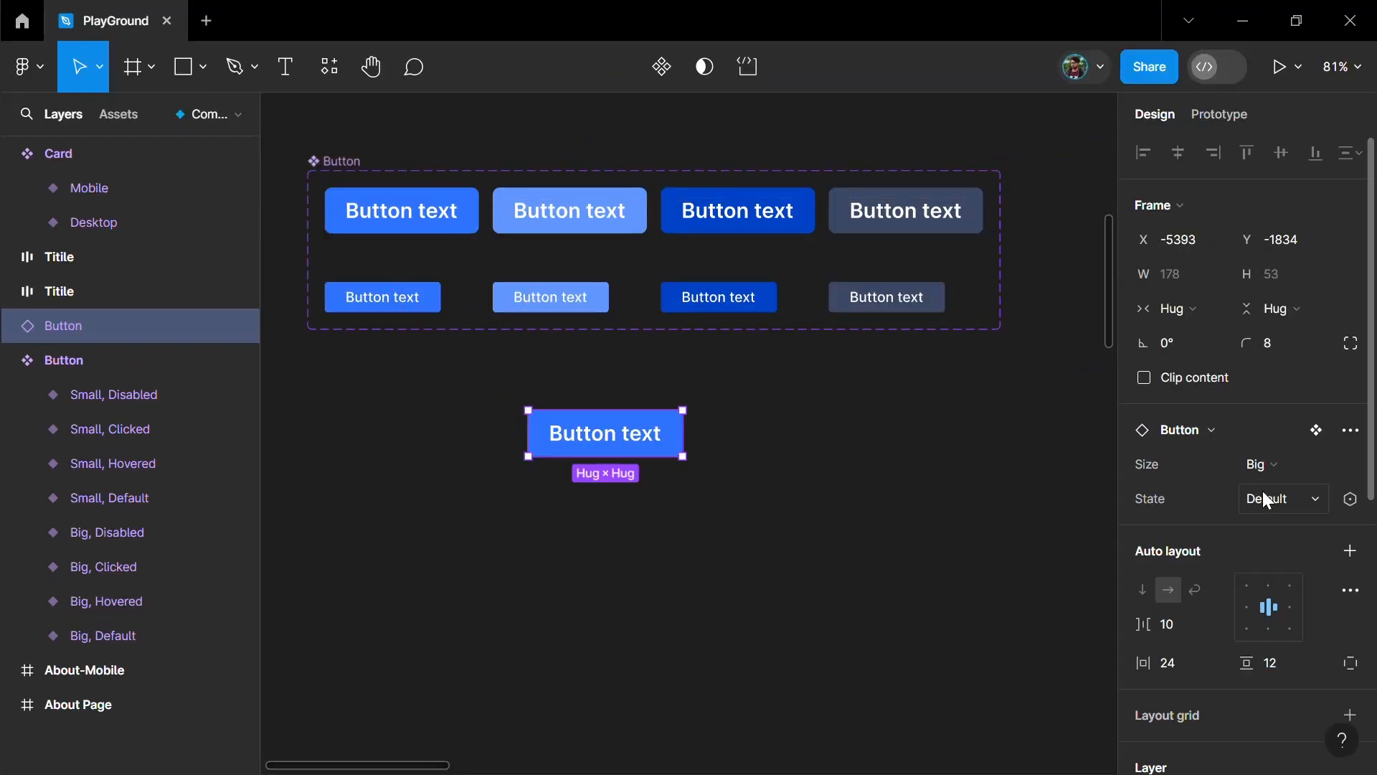
left_click(1266, 498)
left_click(1249, 525)
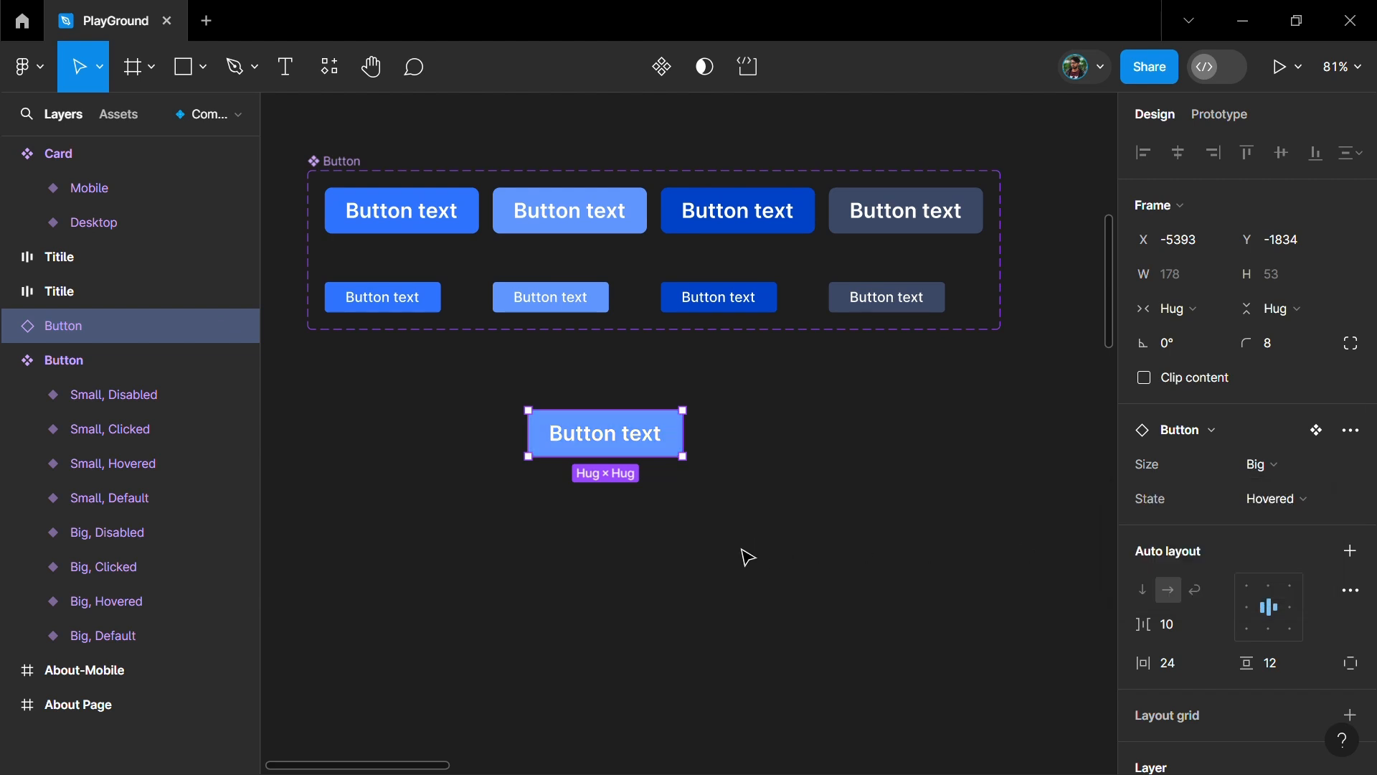
- Set the Size of the button instance below the component set to Small and choose its State
left_click(693, 618)
left_click(605, 449)
left_click(1274, 466)
left_click(1190, 491)
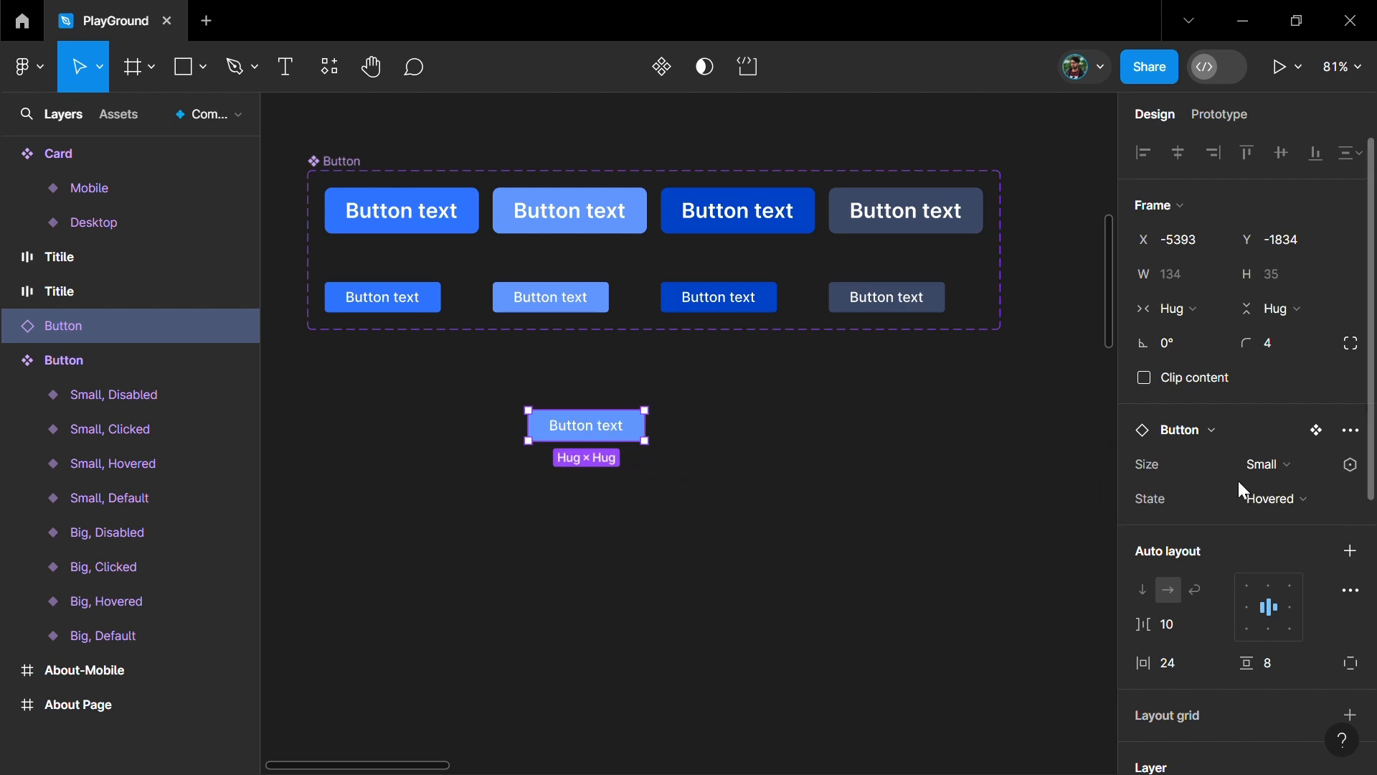
left_click(1253, 501)
key("Return")
left_click(799, 559)
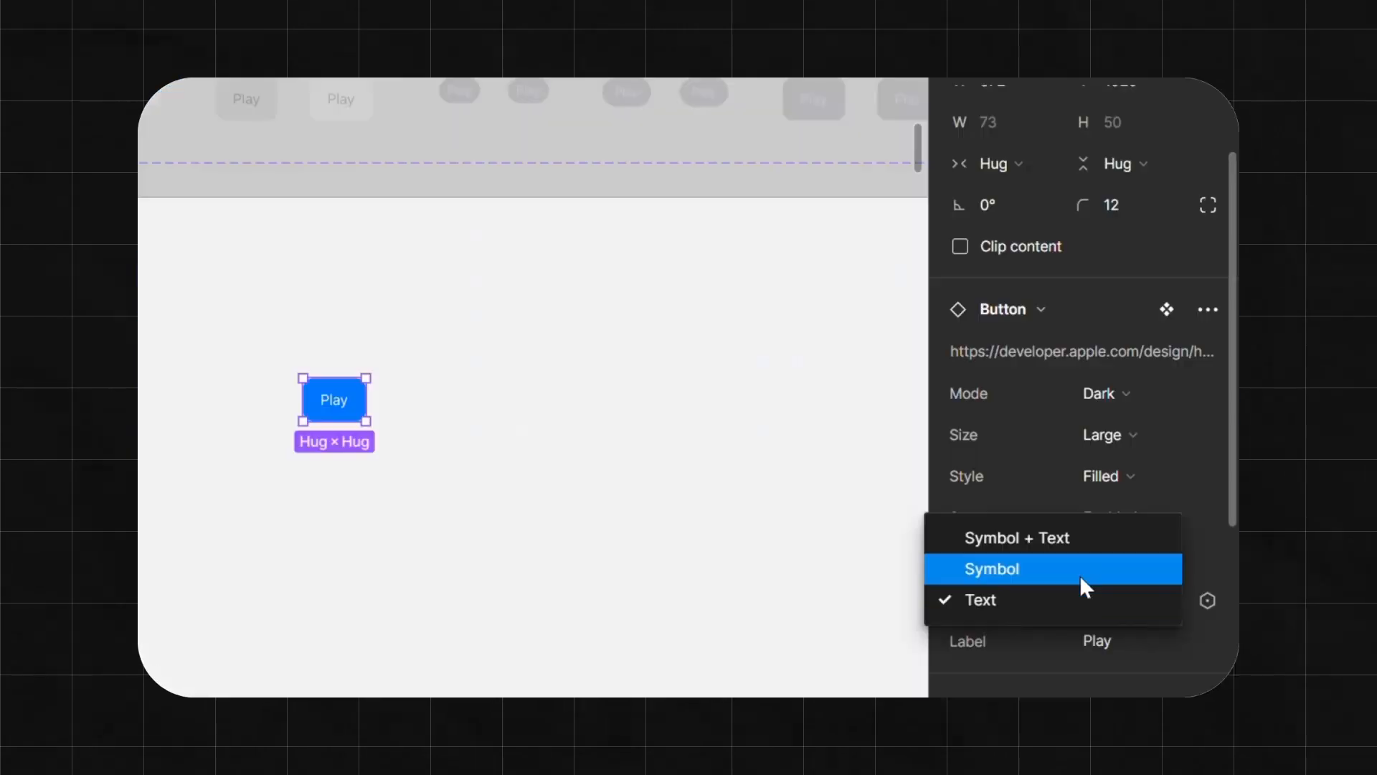
- Switch the Play button instance's Label Type to Symbol and after that to Symbol + Text
left_click(1079, 574)
left_click(1108, 559)
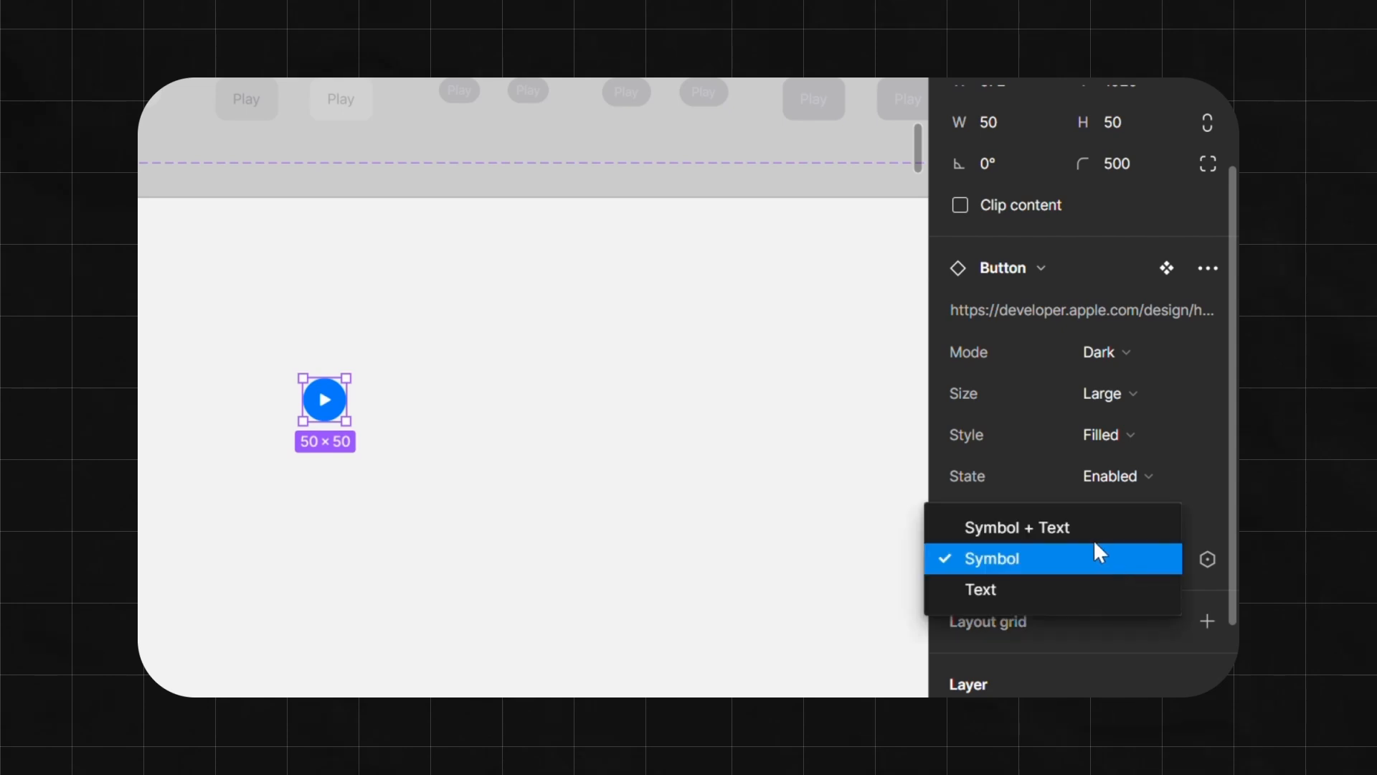
left_click(1083, 530)
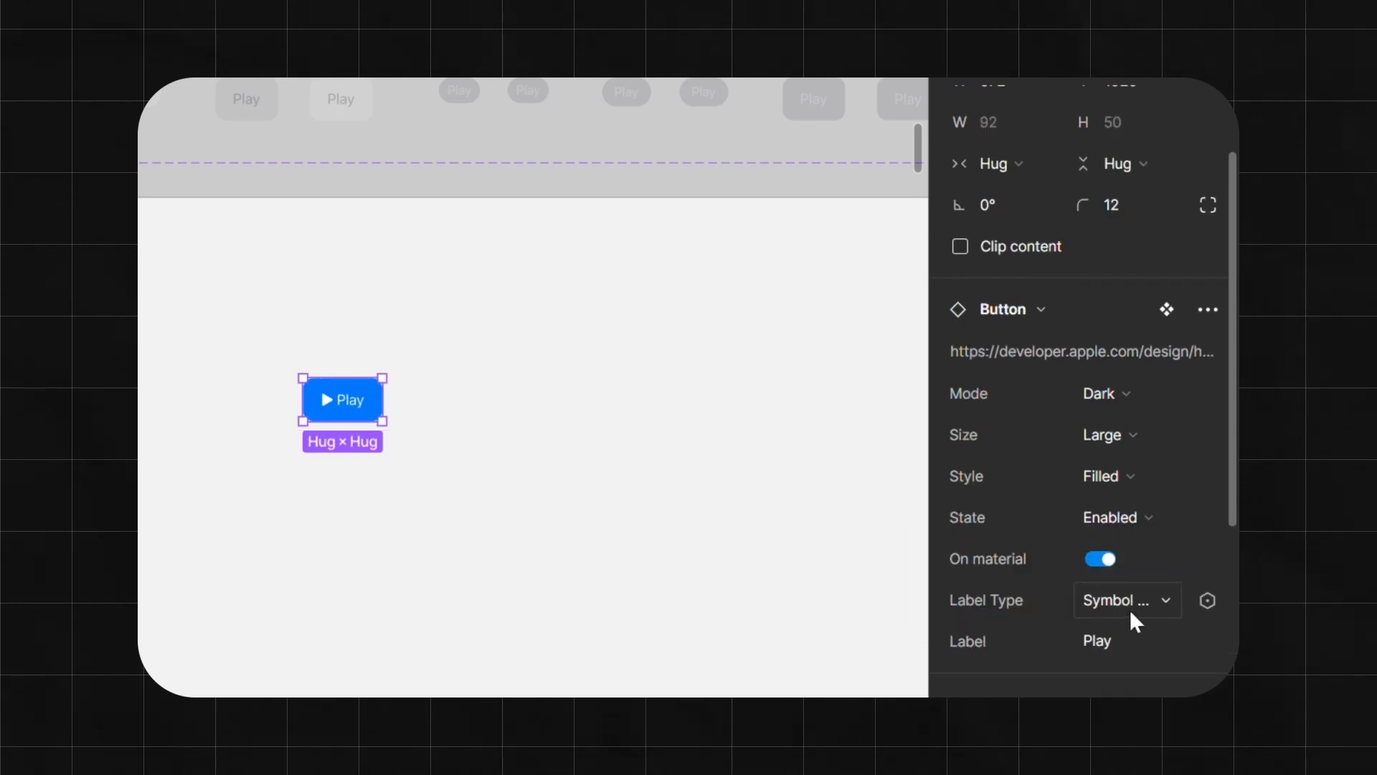